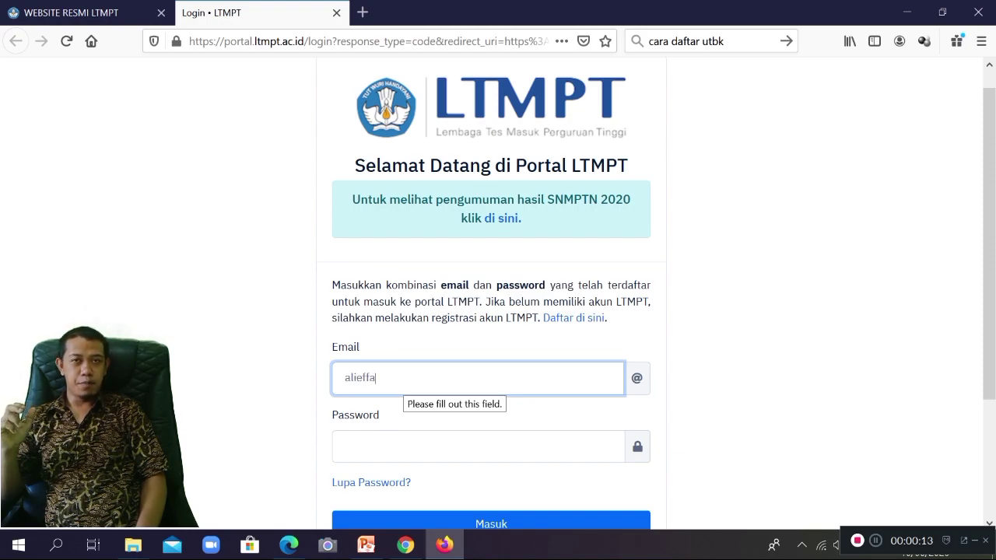
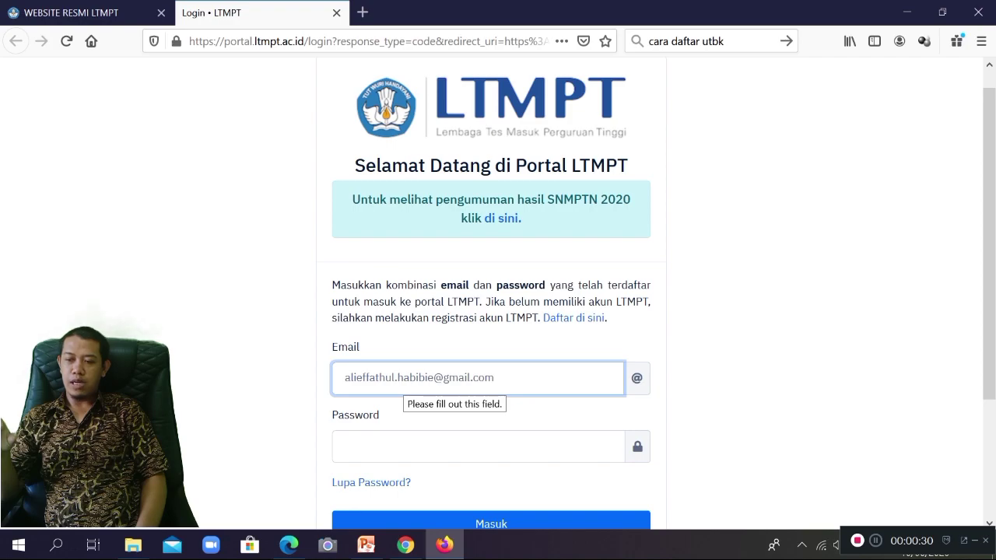
Step: Submit the first account's Gmail address and password; the portal answers 'Username atau password Anda salah!'
key(Tab)
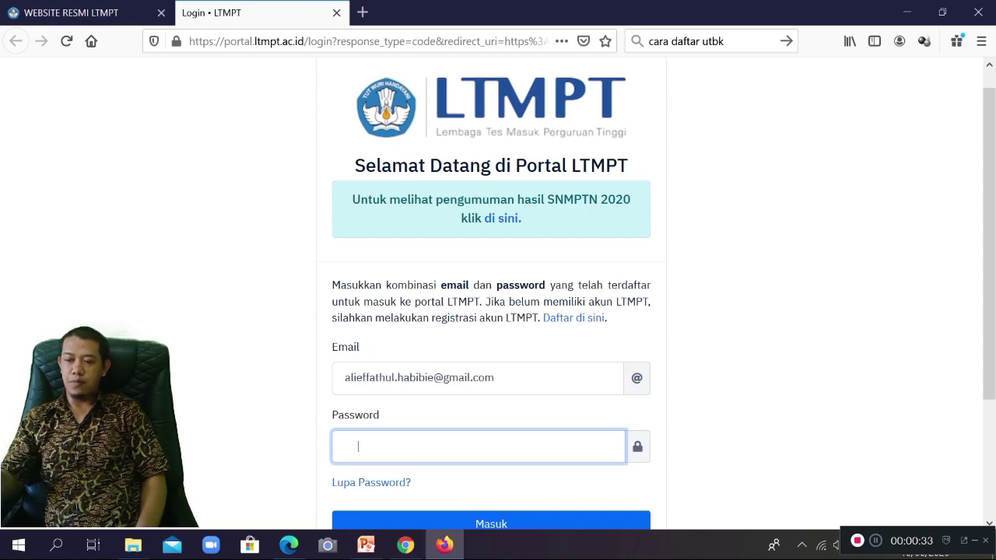
text(*******)
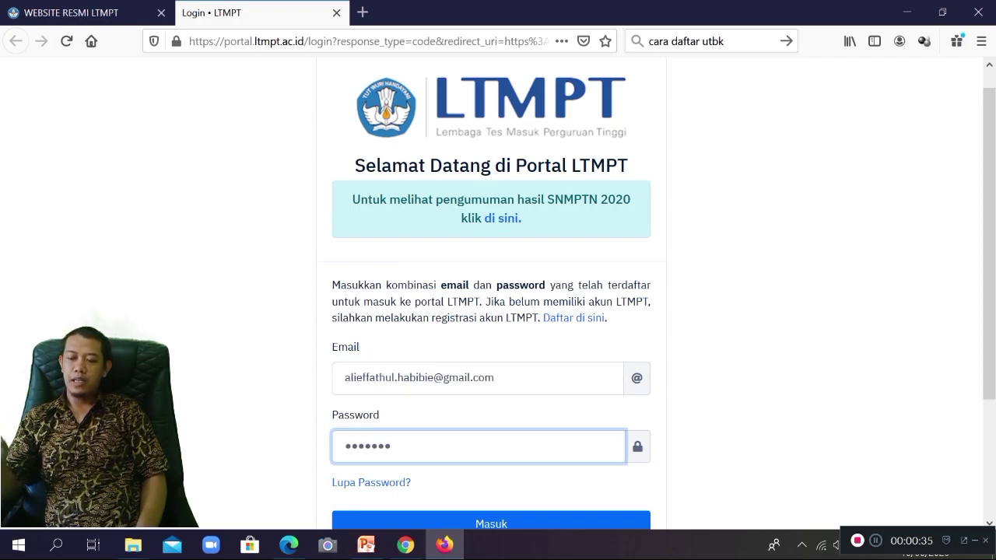
text(**)
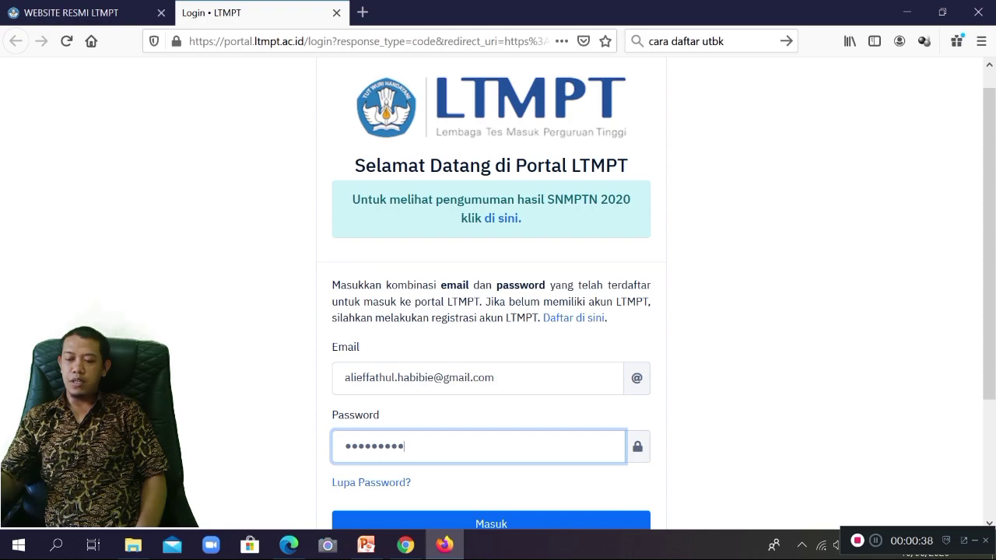
key(Return)
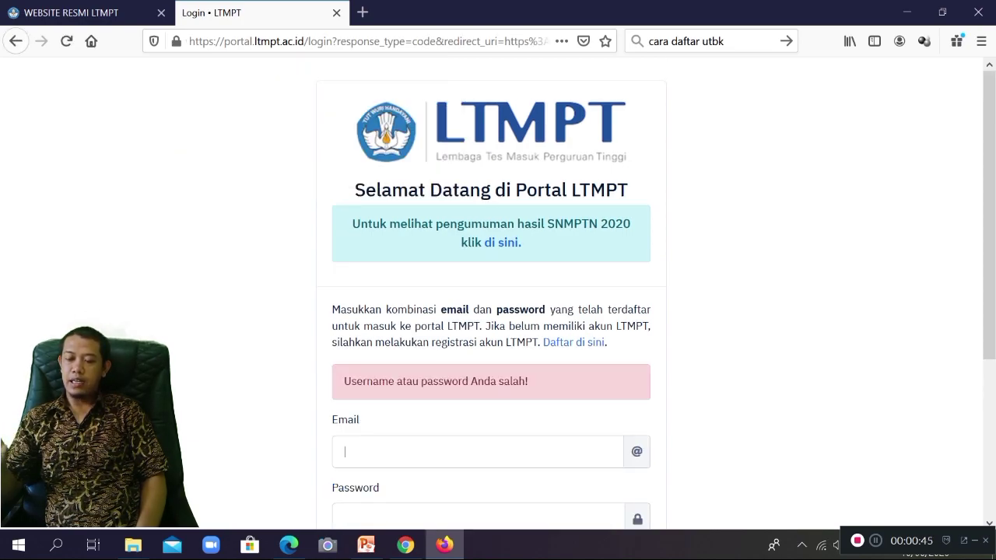
Step: Log in with the second account's Gmail address and password to reach the VERVAL/SNMPTN/KIP-K/UTBKSBMPTN dashboard
scroll(498, 295, down, 1)
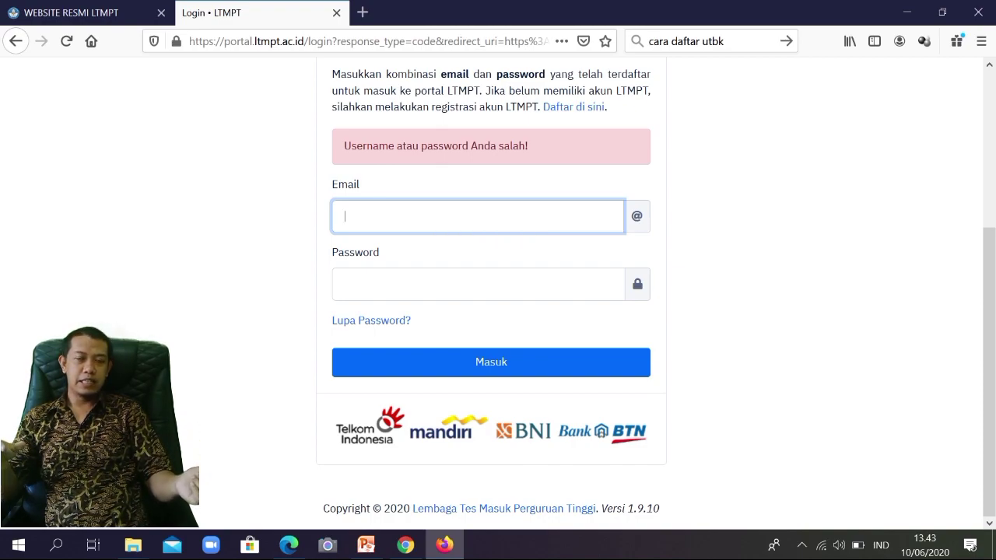
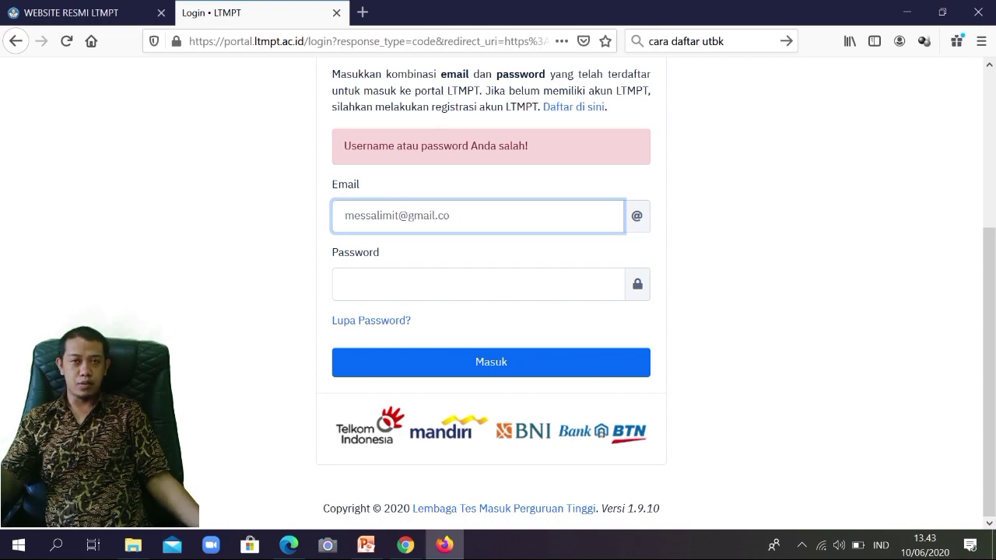
key(Tab)
text(1)
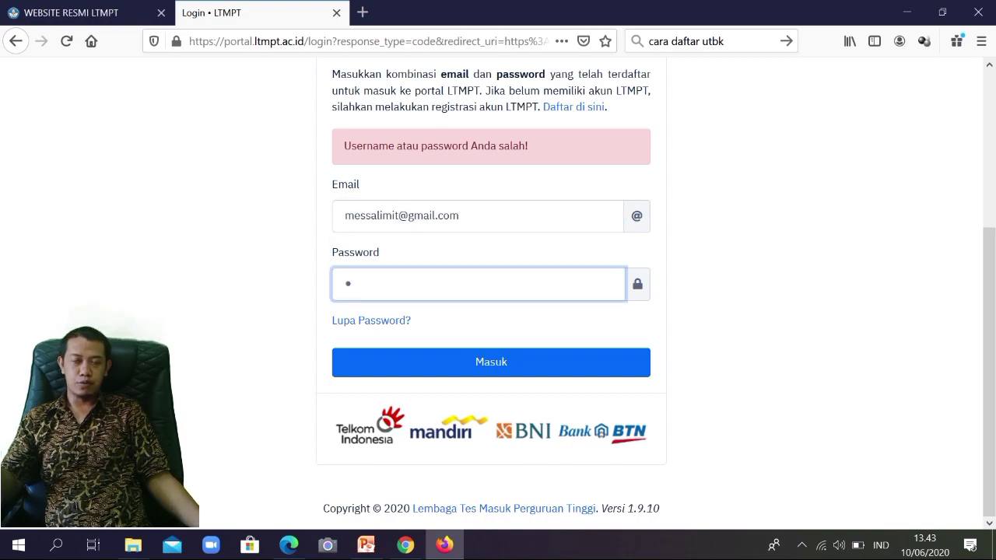
text(2345)
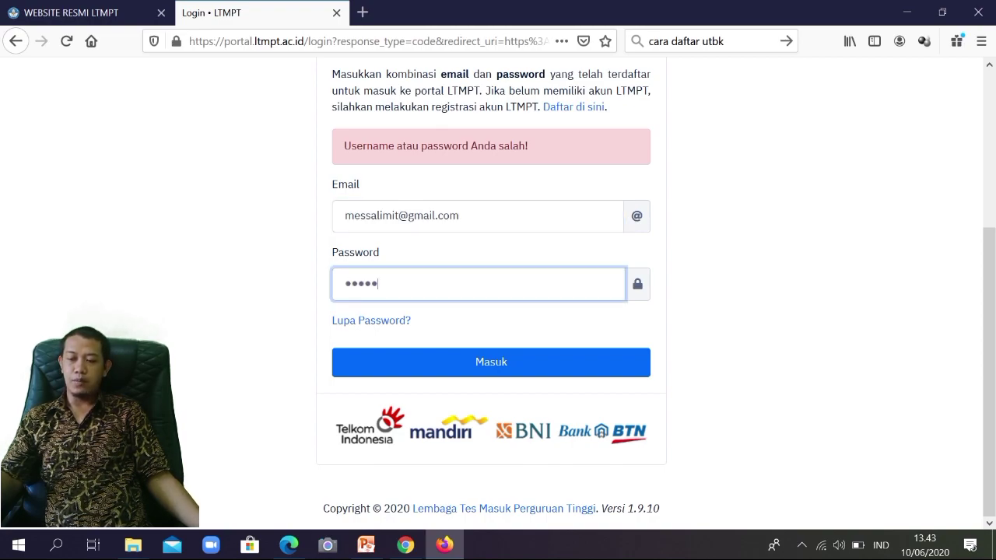
text(6)
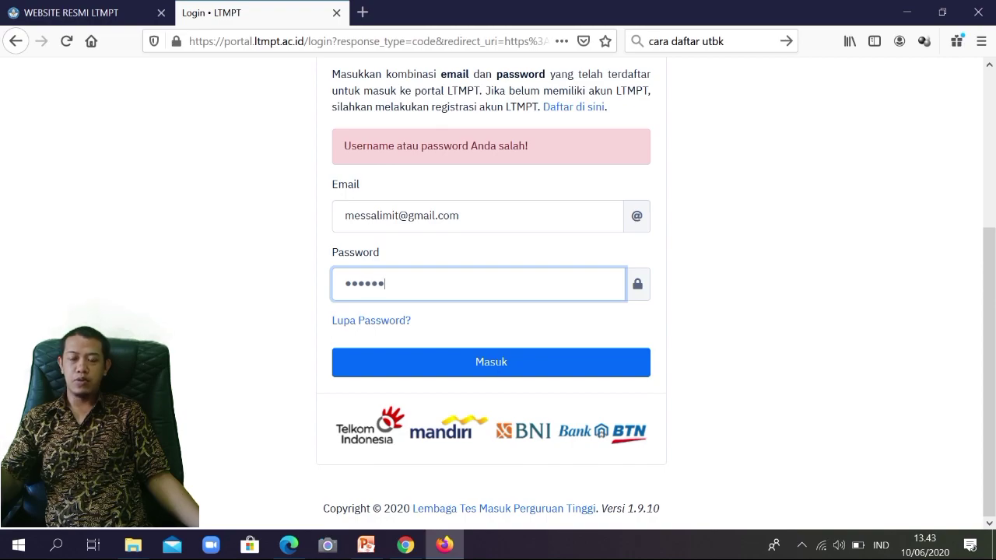
text(78)
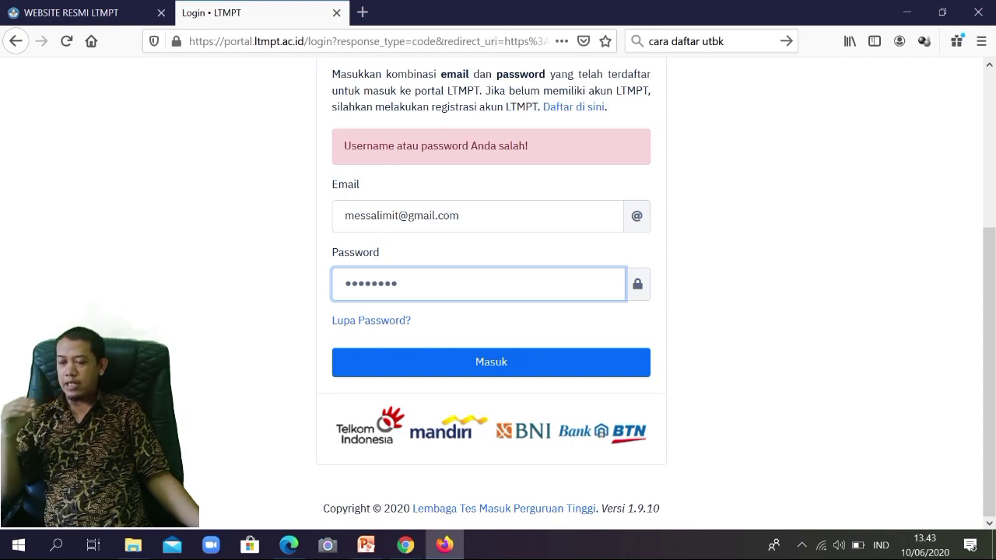
text(9)
key(Return)
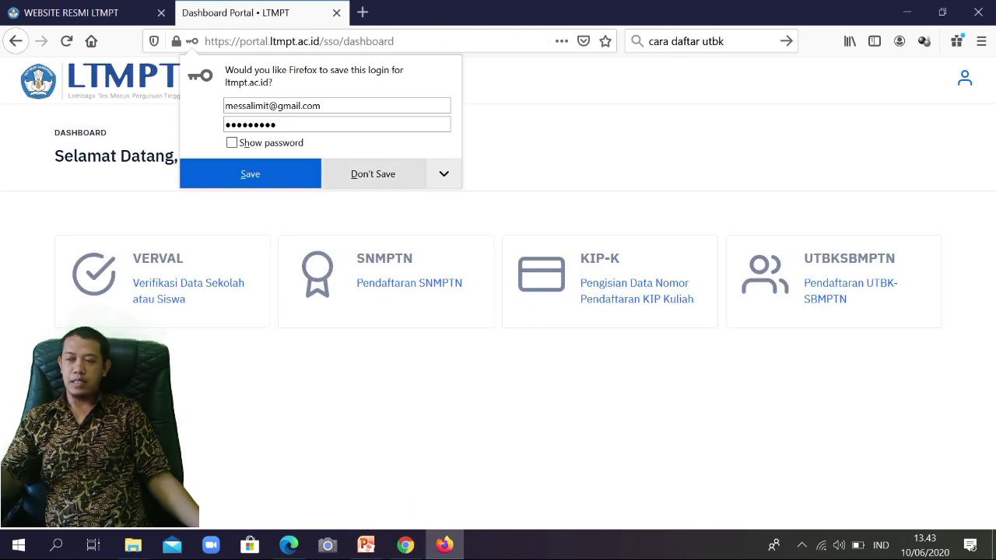
Step: Decline saving the login, check the UTBK steps on the LTMPT site, then open UTBKSBMPTN registration
click(372, 174)
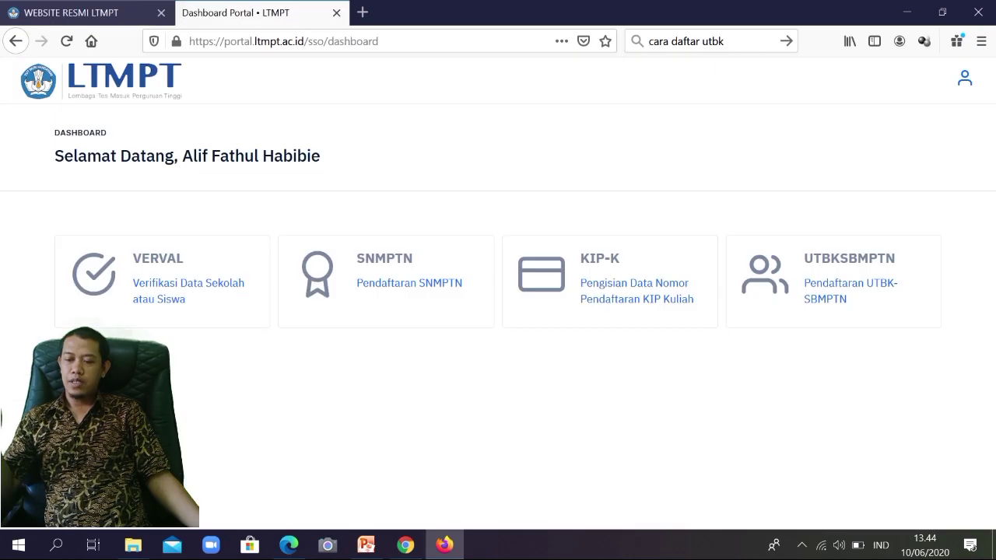
key(ctrl+Page_Up)
scroll(503, 293, up, 2)
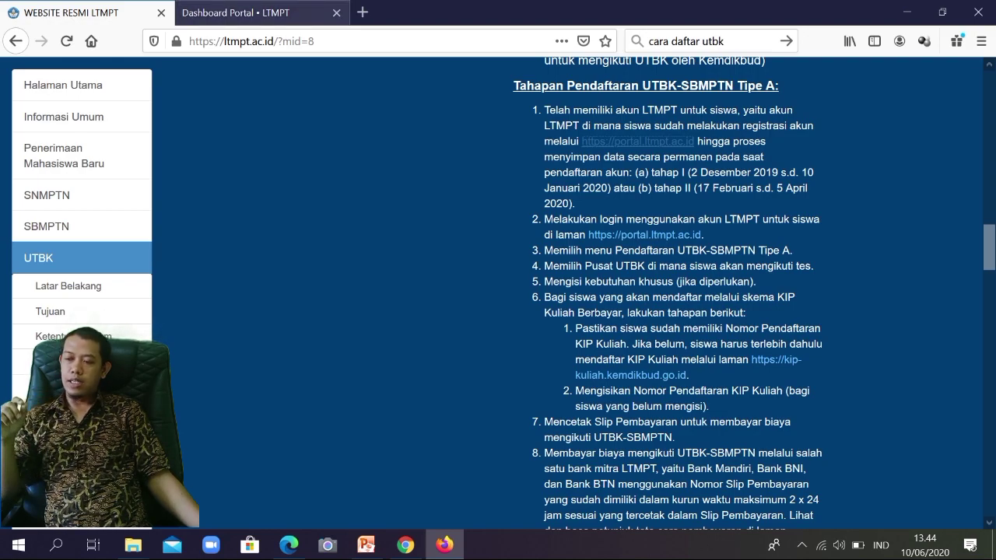
key(ctrl+Page_Down)
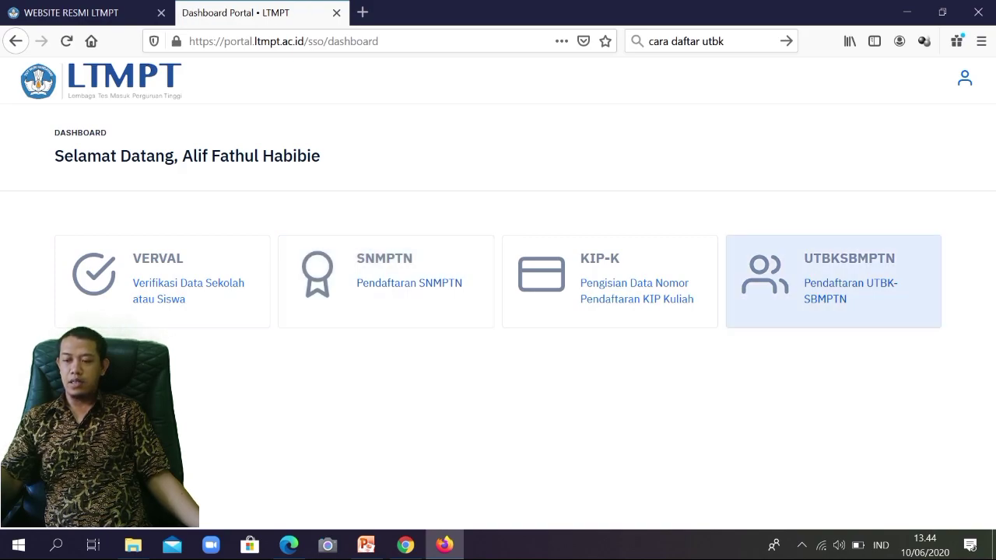
click(610, 281)
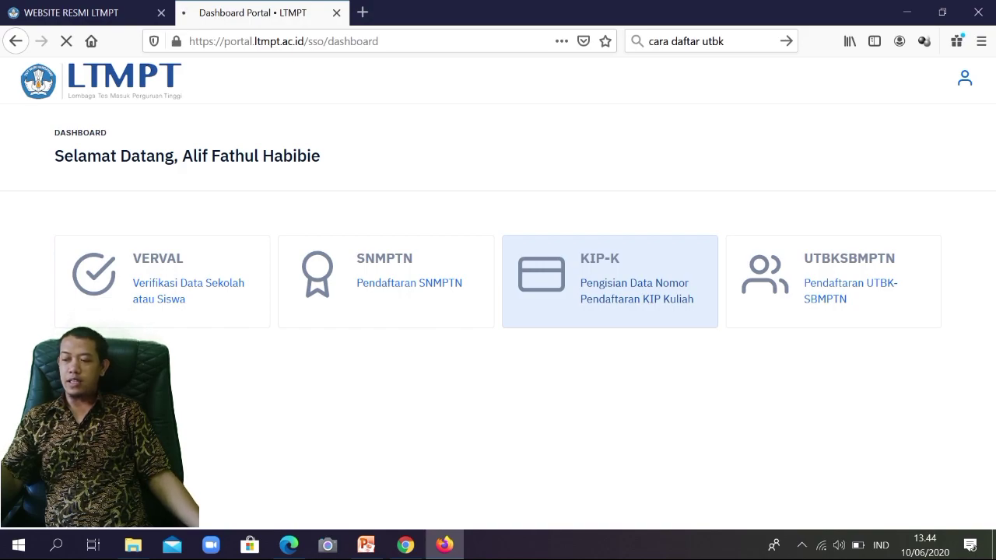
scroll(497, 311, down, 3)
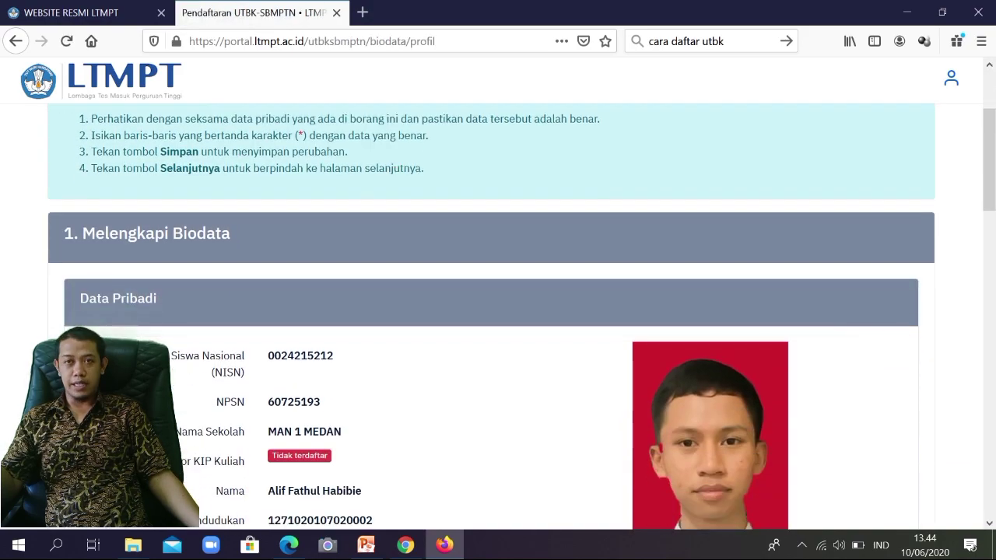
Step: Scroll to the Orang Tua/Wali section and put the cursor in the Nama Ayah/Wali field
scroll(497, 311, up, 2)
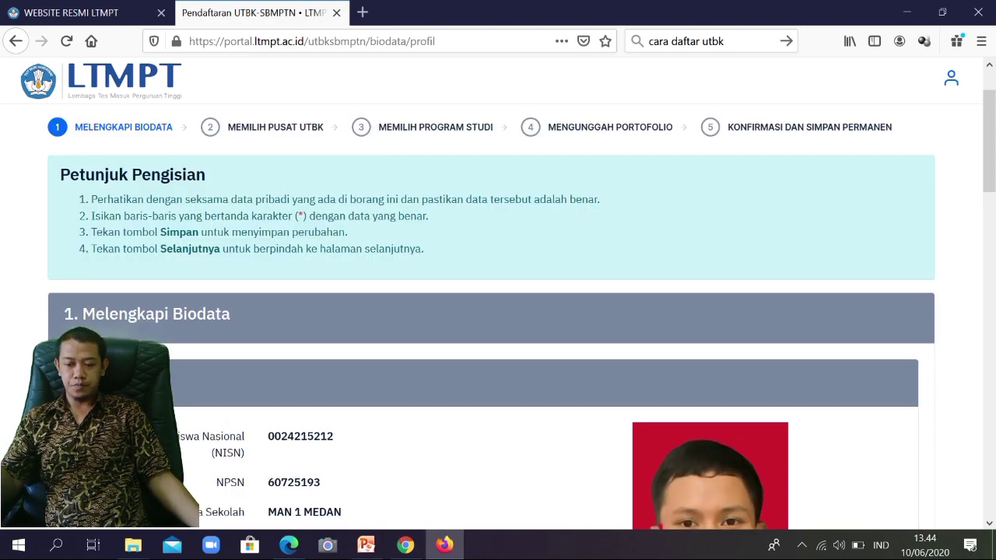
scroll(497, 311, down, 20)
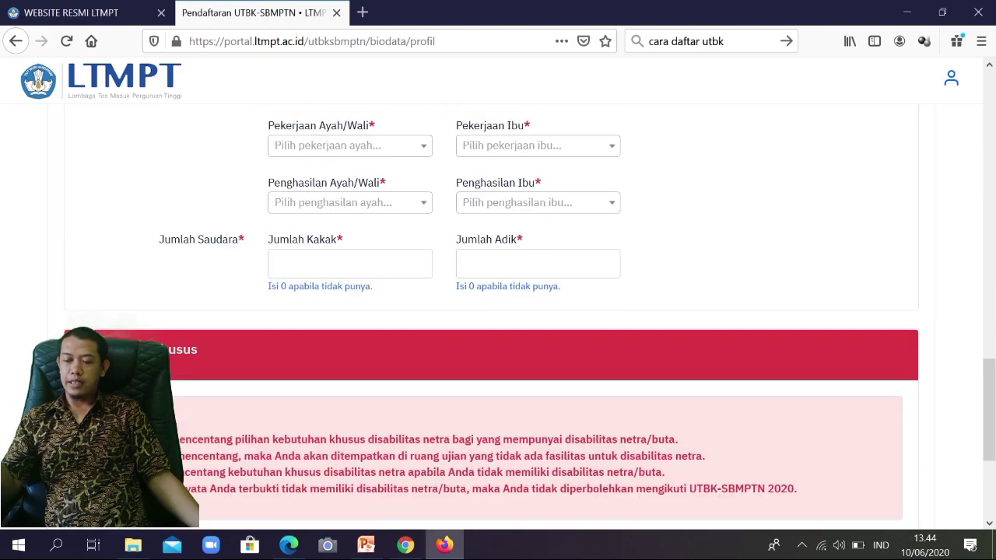
scroll(498, 311, down, 2)
scroll(497, 311, up, 10)
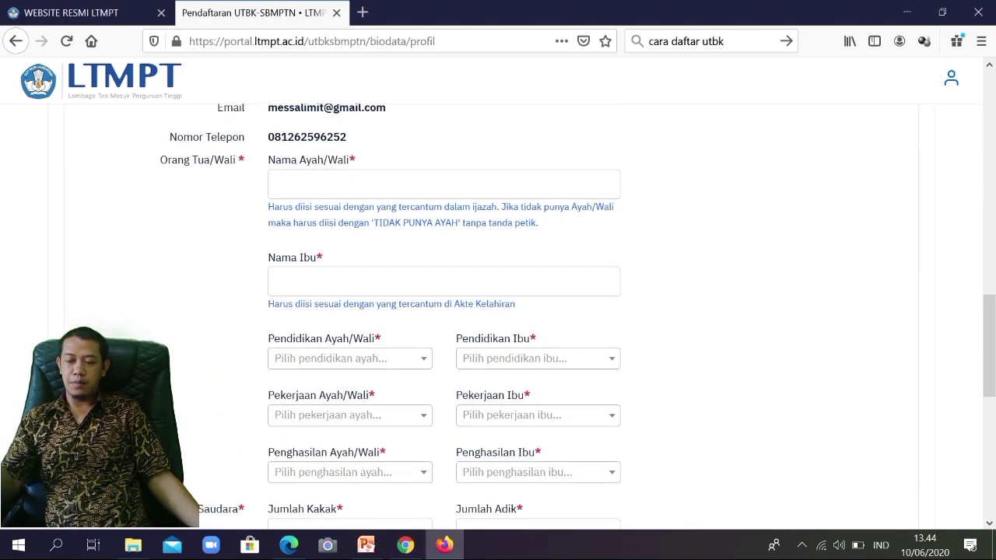
scroll(498, 311, down, 3)
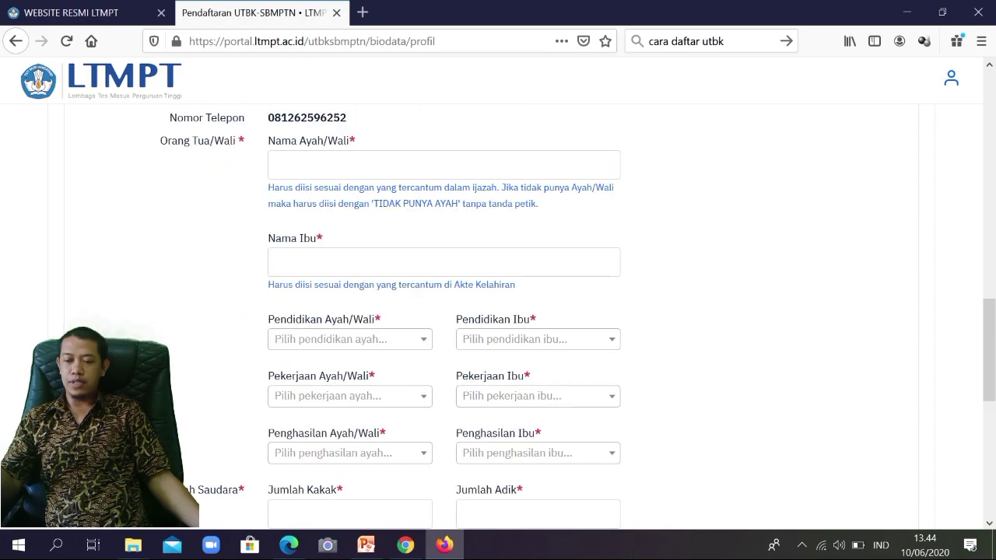
click(327, 166)
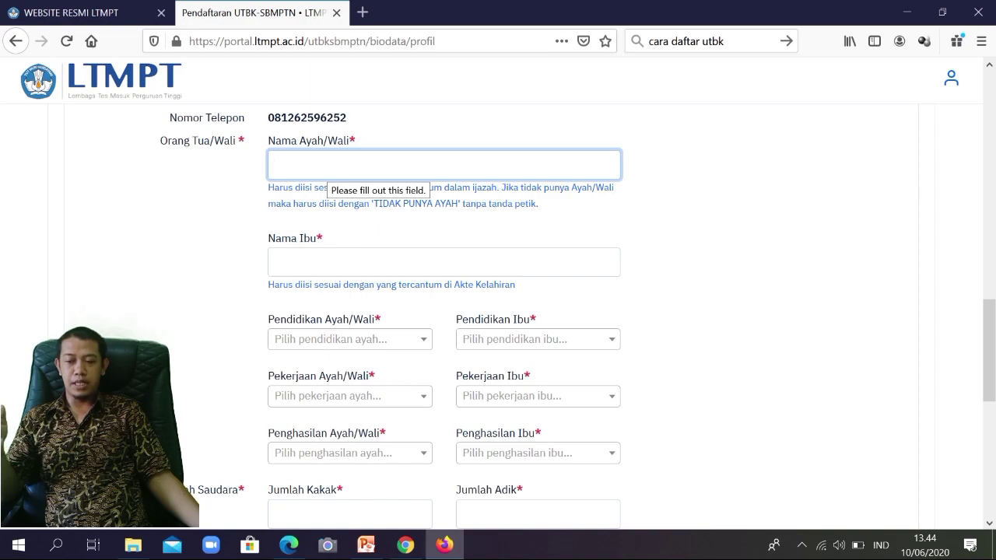
Step: Enter the father's or guardian's full name in Nama Ayah/Wali and the mother's name in Nama Ibu
text(ar)
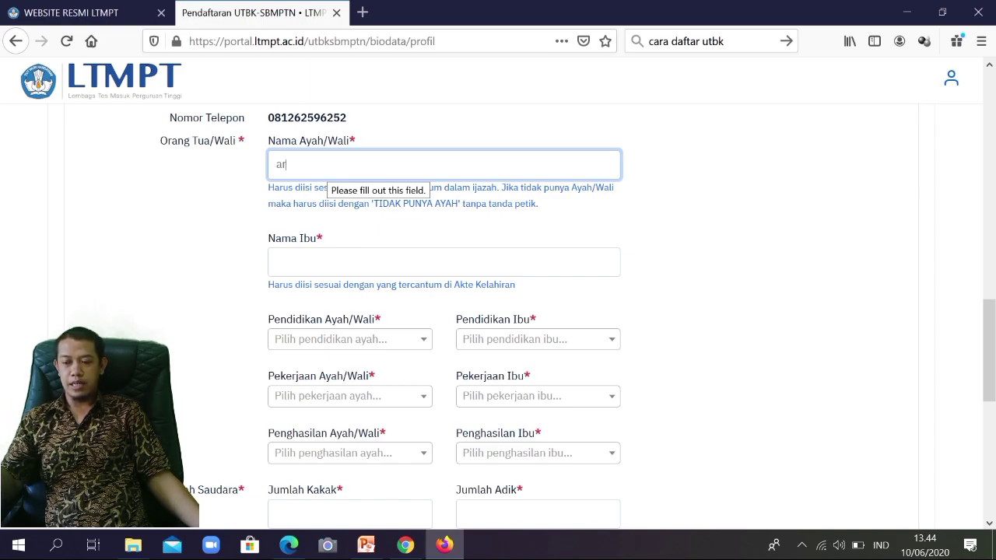
key(BackSpace)
key(BackSpace)
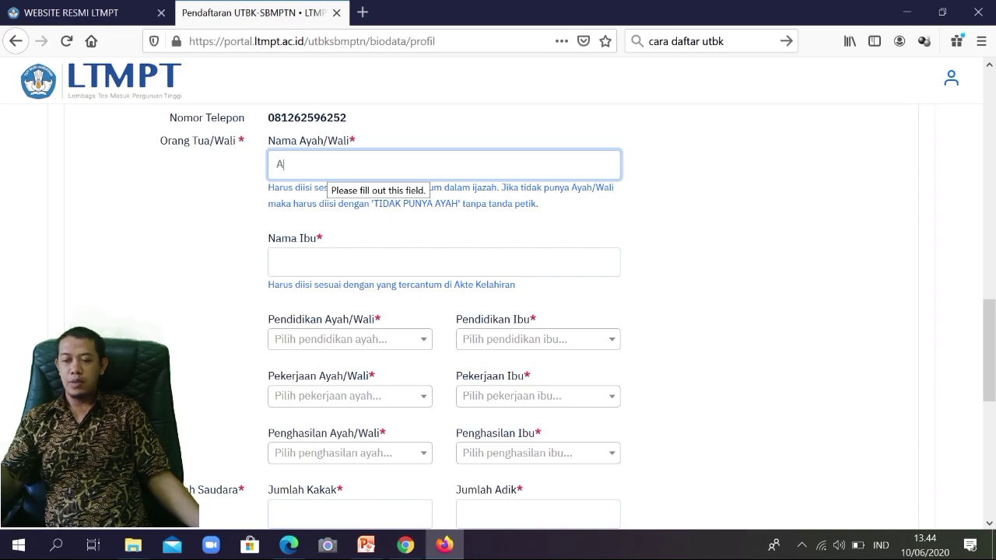
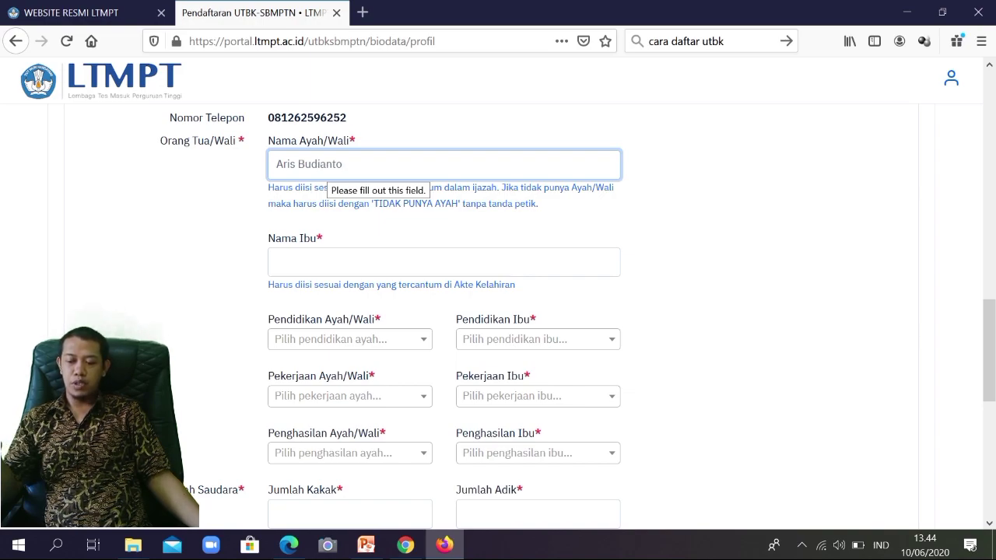
key(Tab)
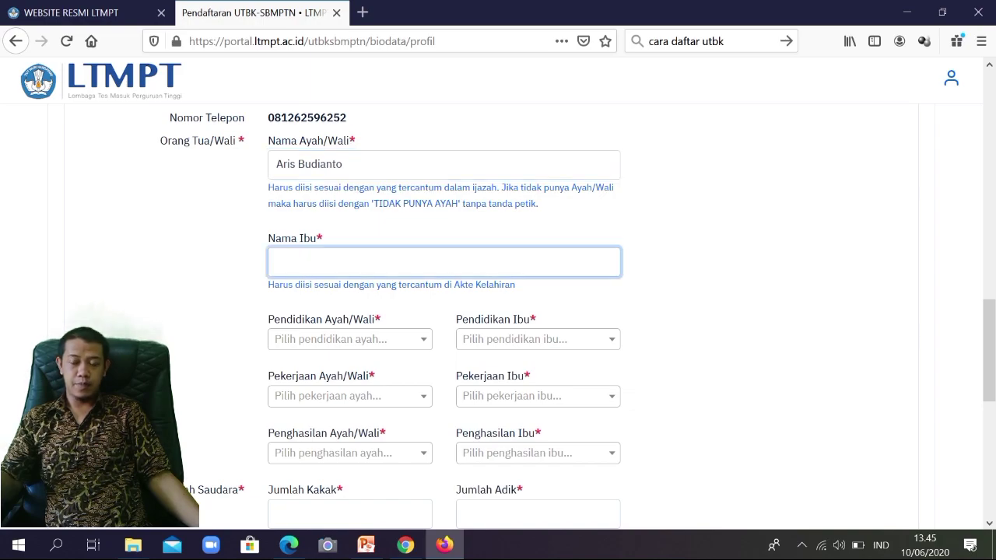
text(Sugiati)
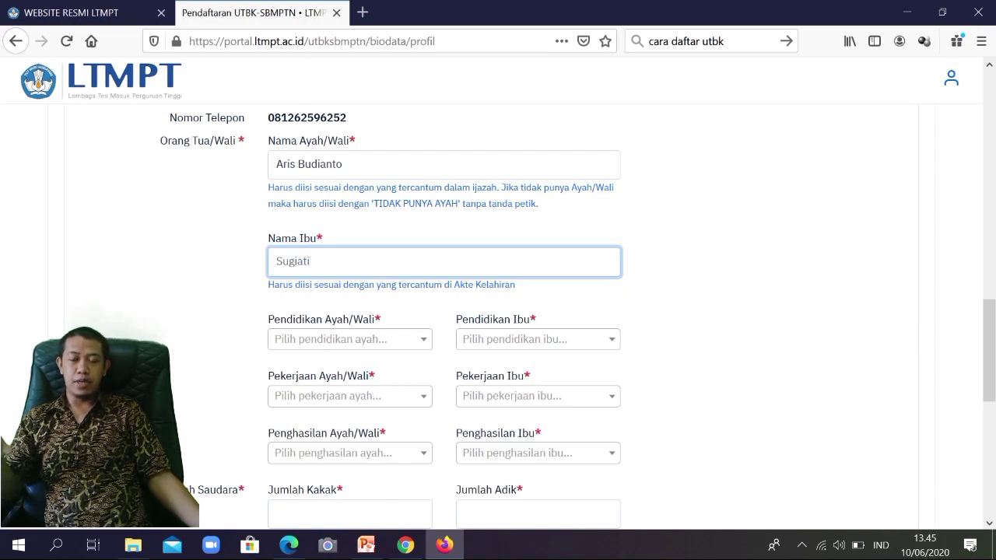
click(350, 339)
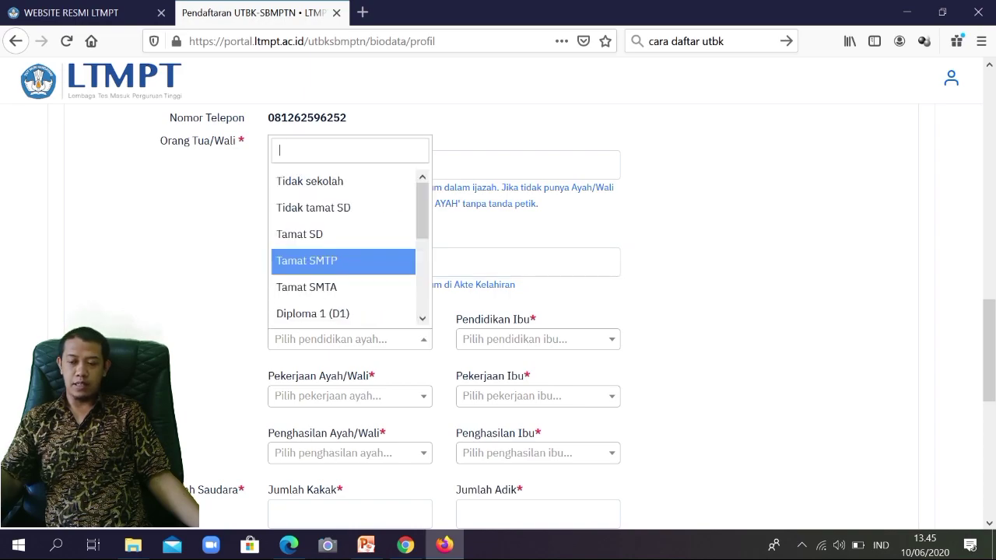
Step: Set the father's education to Tamat SMTA and his occupation to Lainnya
click(307, 287)
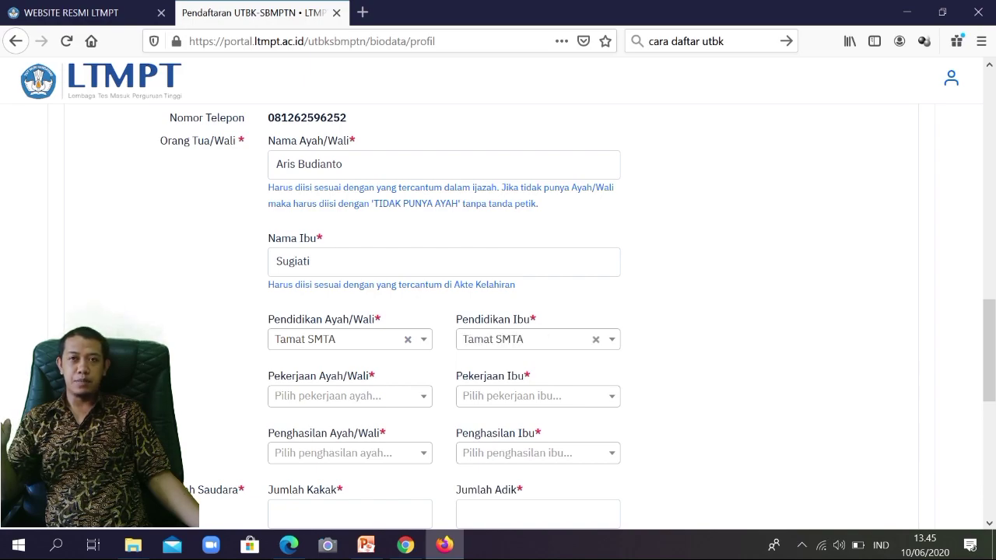
click(349, 396)
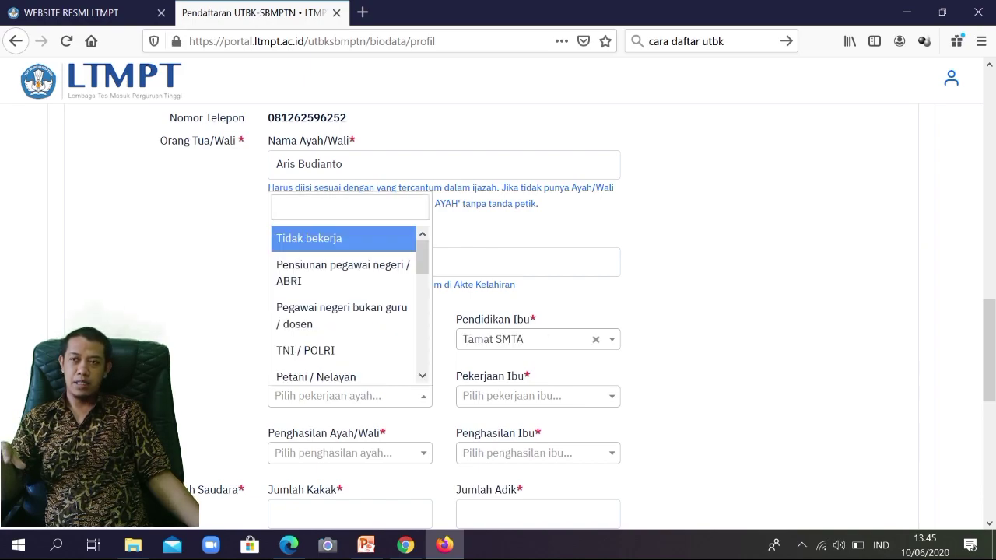
scroll(347, 304, down, 3)
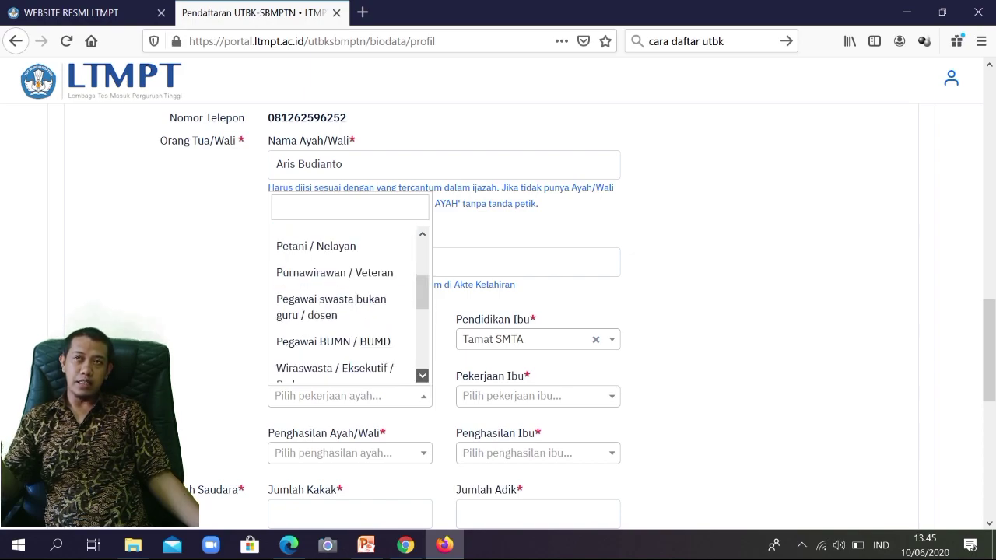
scroll(346, 304, down, 3)
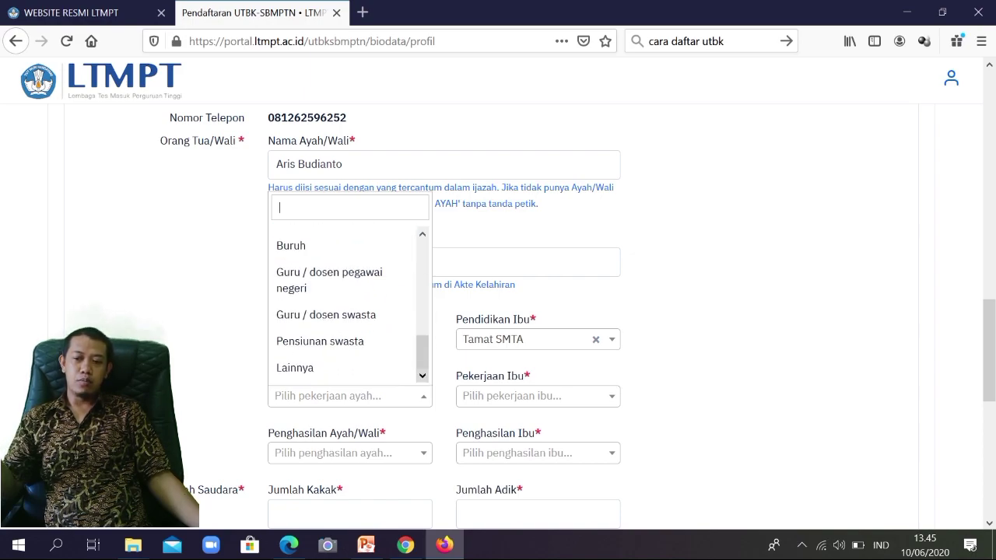
click(295, 368)
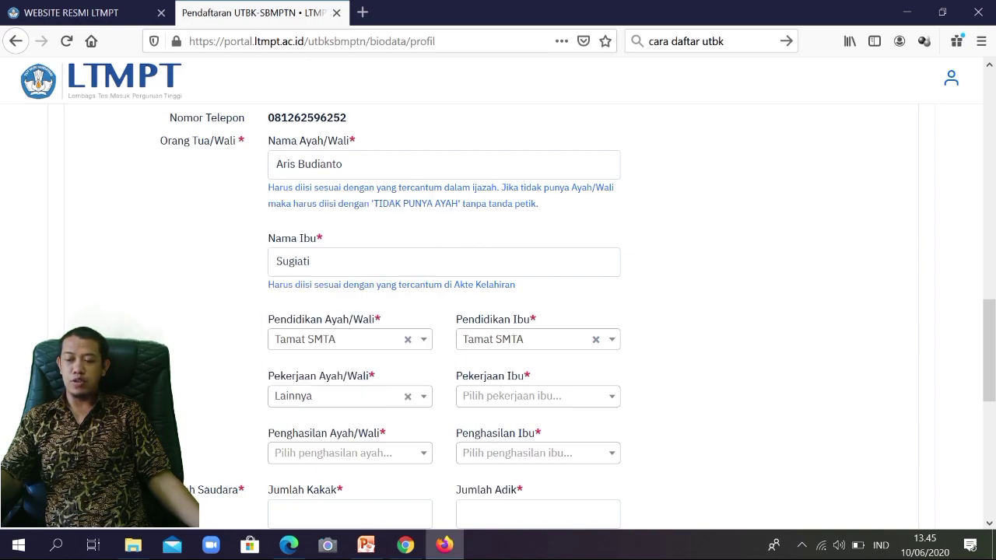
Step: Set the mother's occupation to Tidak bekerja, correcting an accidental Lainnya choice
click(537, 396)
scroll(534, 375, down, 1)
scroll(534, 375, up, 1)
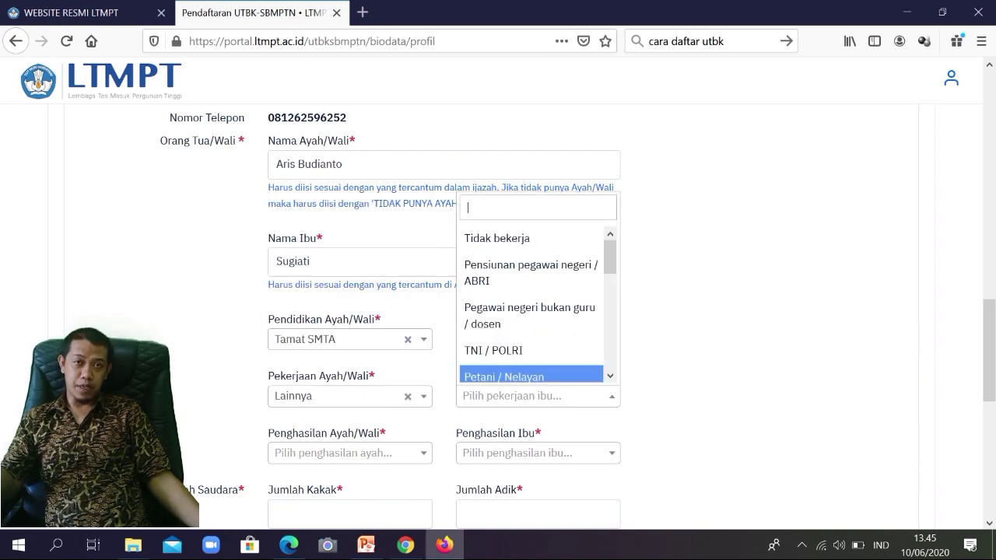
scroll(534, 307, down, 3)
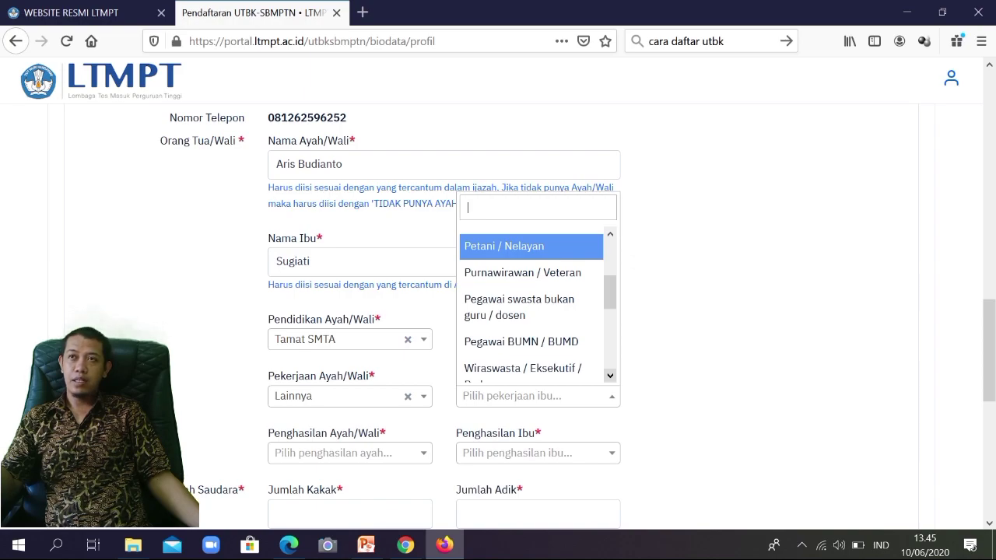
key(Down)
key(Down)
key(Down)
key(Down)
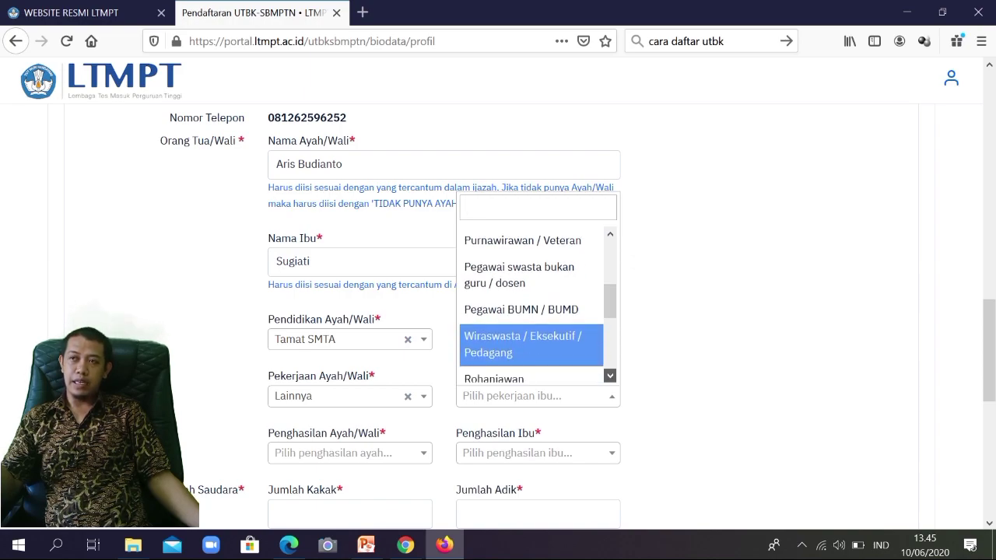
scroll(534, 303, down, 3)
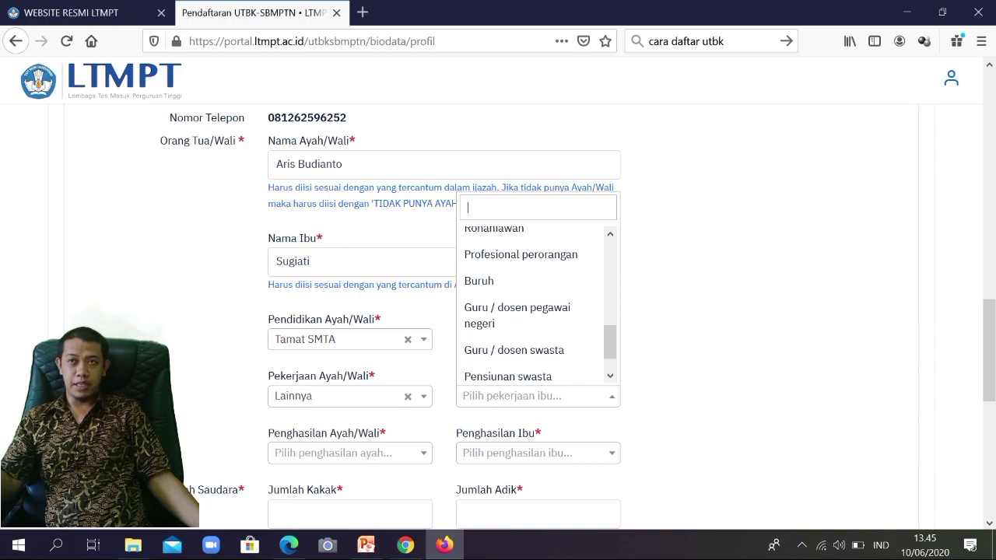
scroll(534, 303, up, 3)
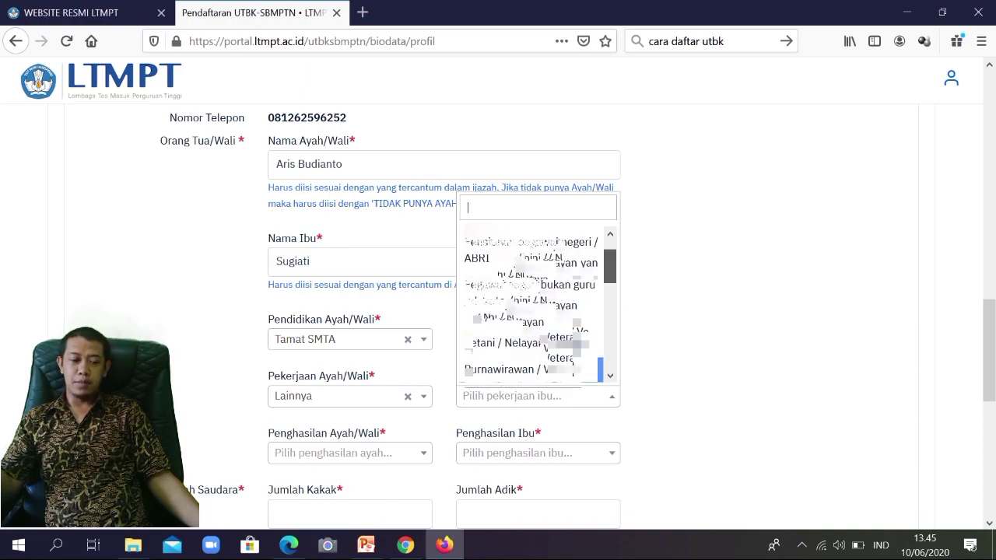
scroll(533, 303, down, 3)
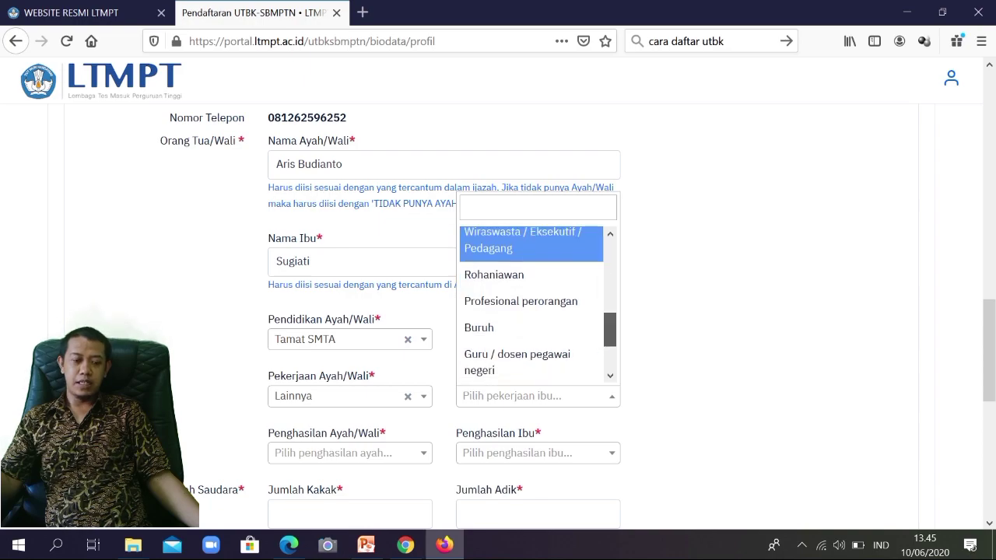
scroll(533, 304, down, 2)
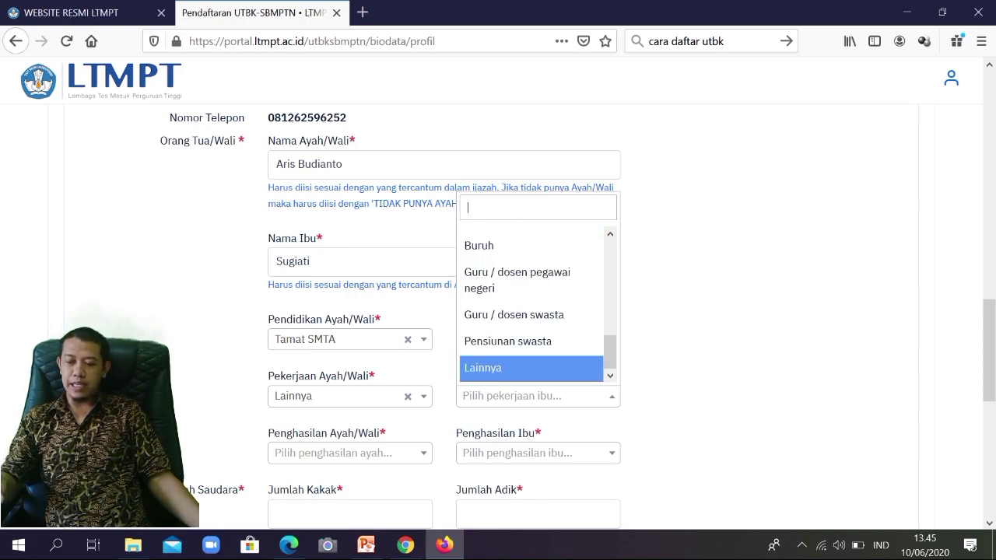
key(Return)
scroll(534, 311, down, 3)
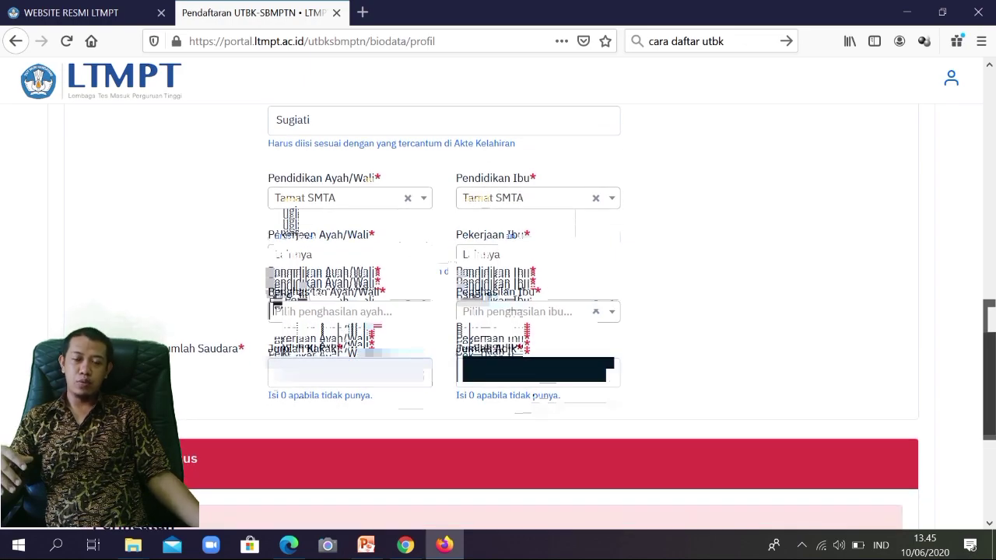
click(526, 256)
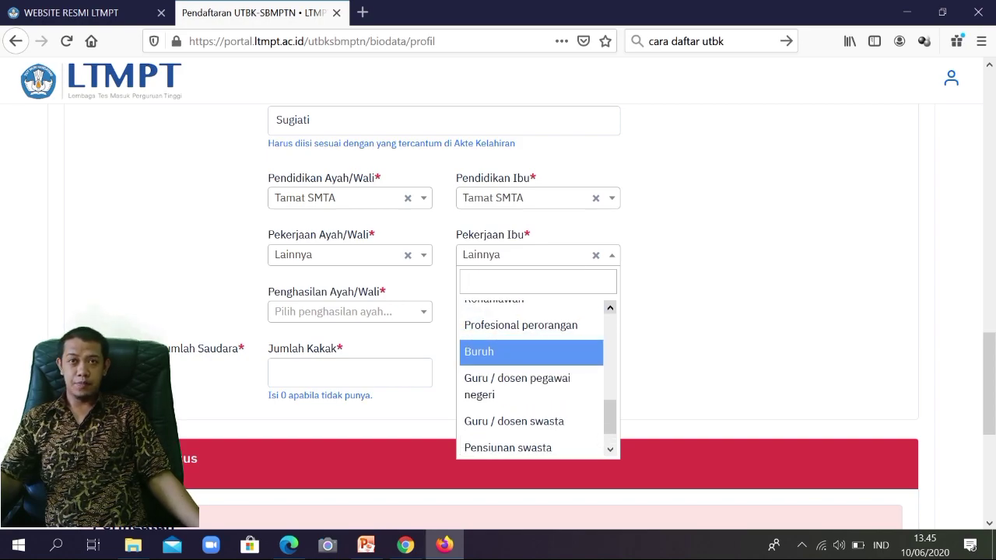
scroll(529, 373, up, 3)
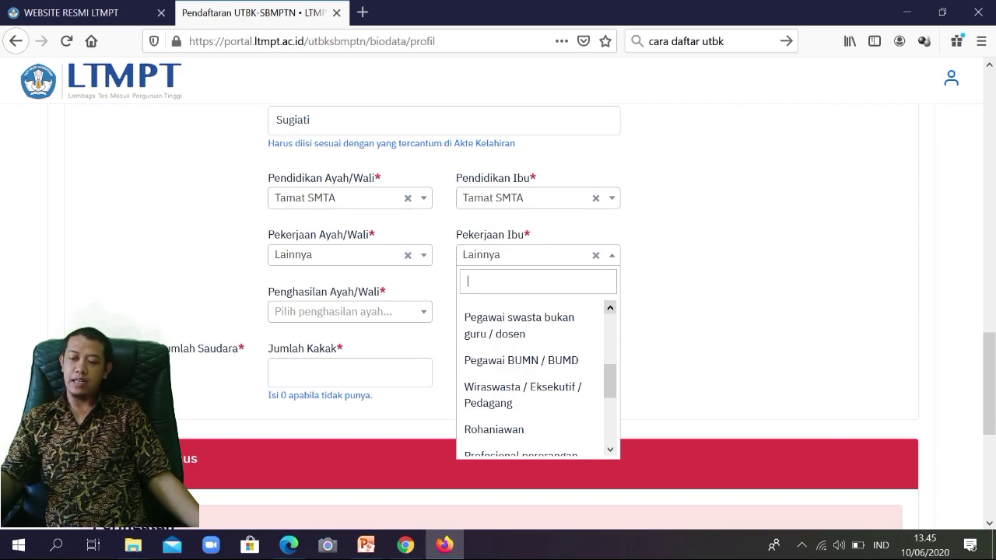
scroll(537, 378, up, 2)
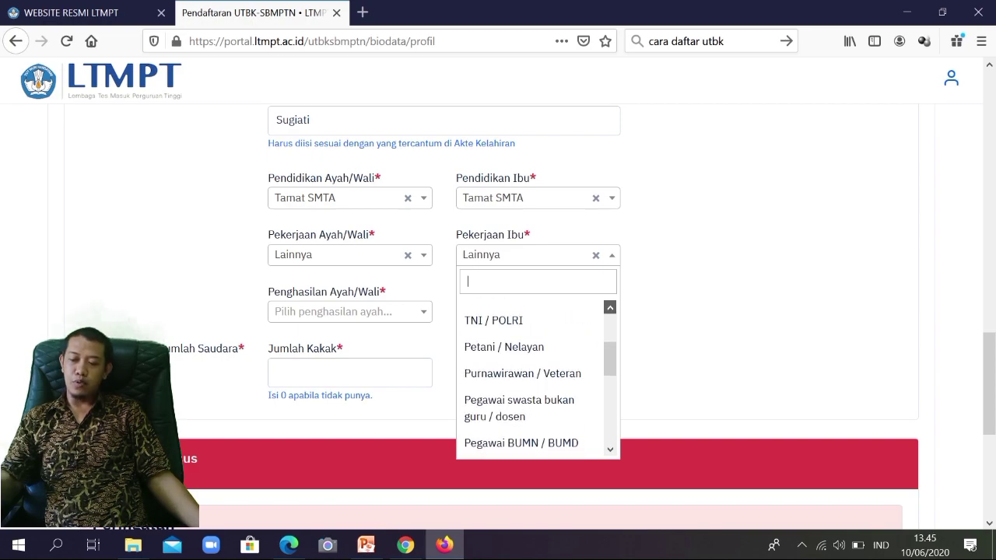
scroll(537, 378, up, 3)
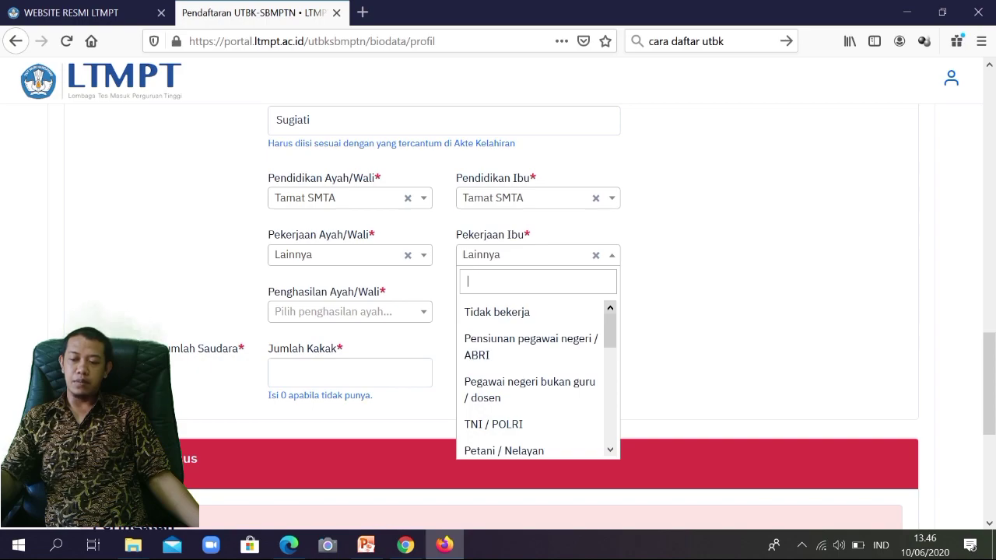
click(497, 312)
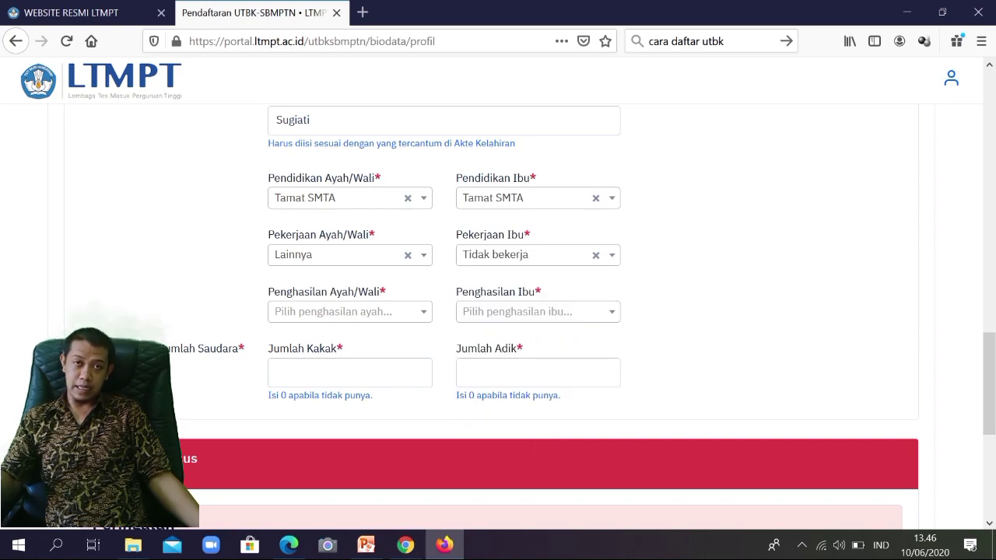
Step: Set the father's income to Rp. 500.001 - Rp. 1.000.000, Jumlah Kakak 0 and Jumlah Adik 3
click(350, 312)
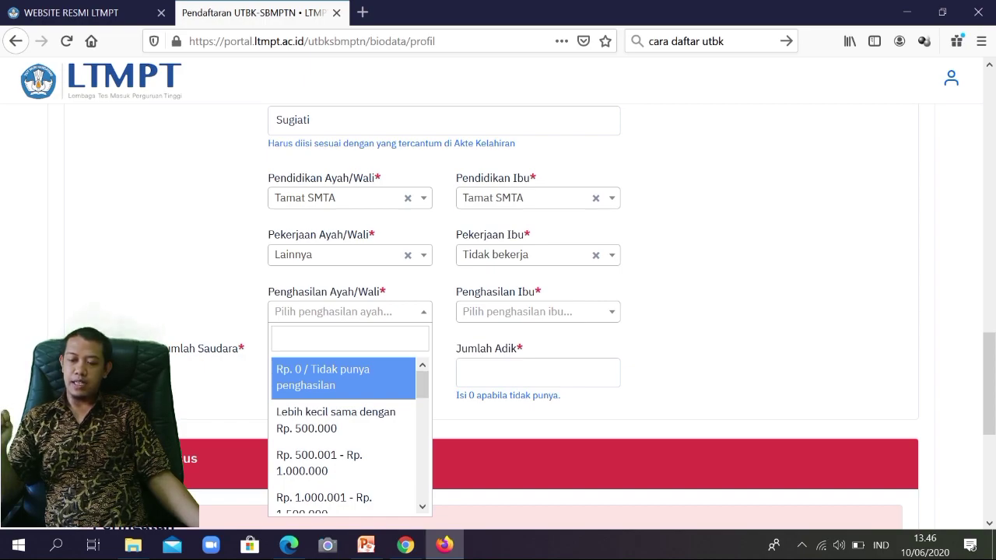
click(319, 462)
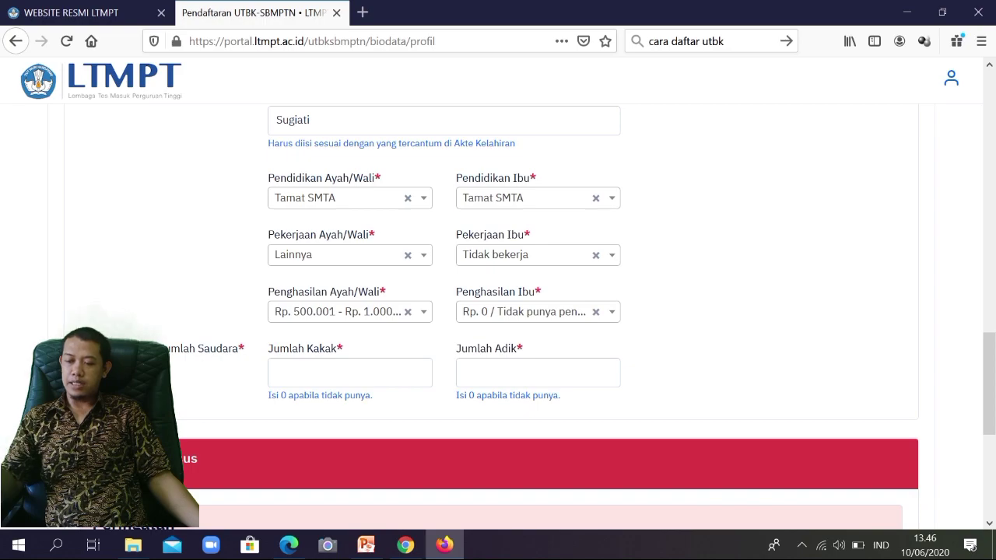
click(350, 372)
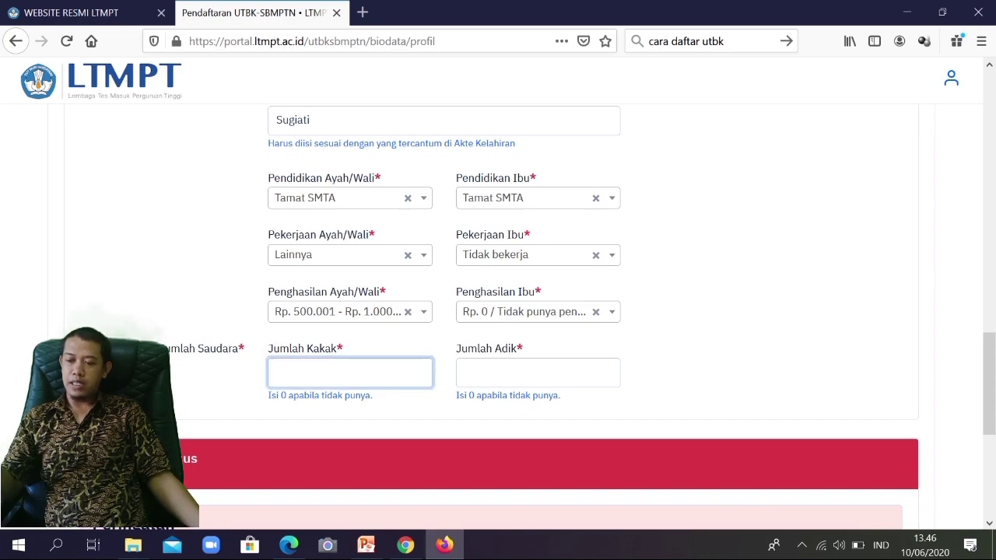
text(0)
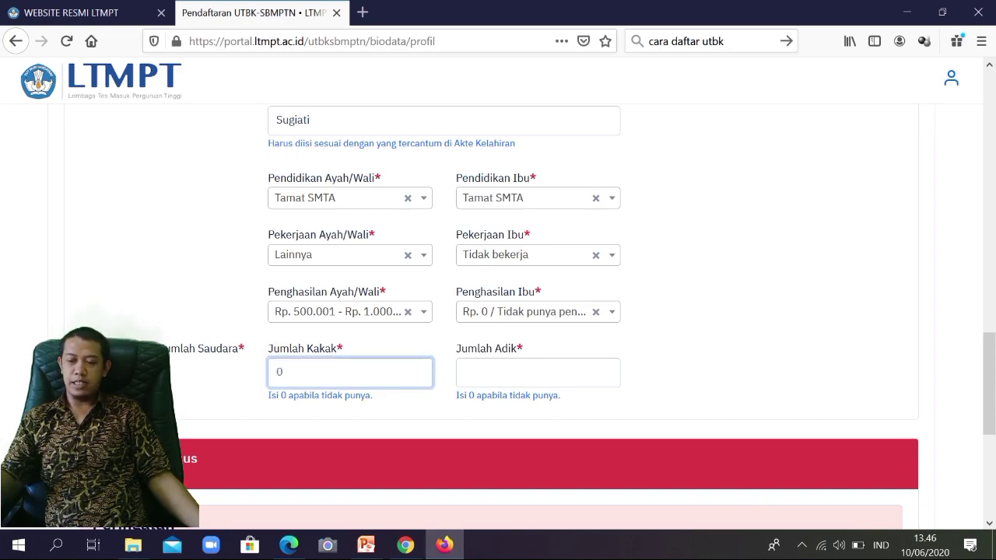
click(537, 372)
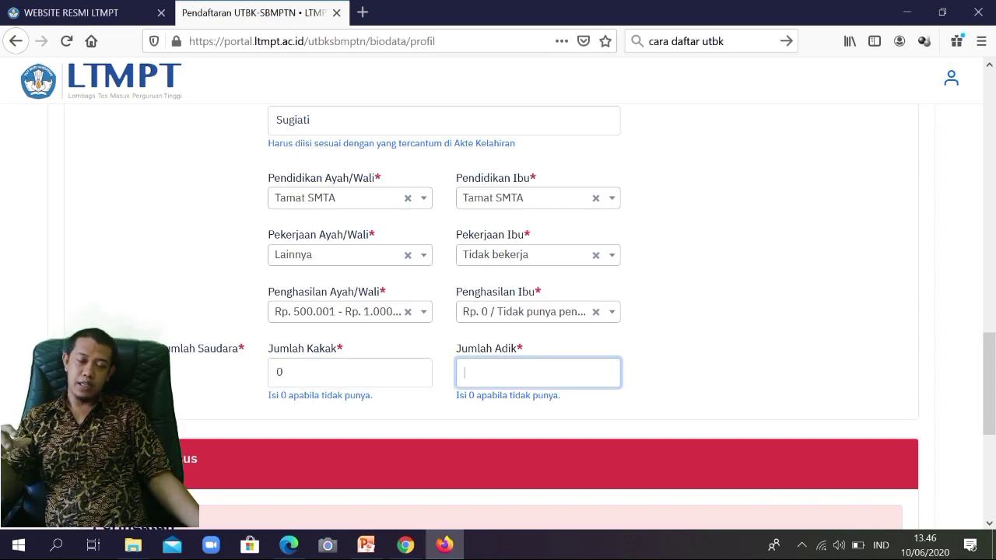
text(3)
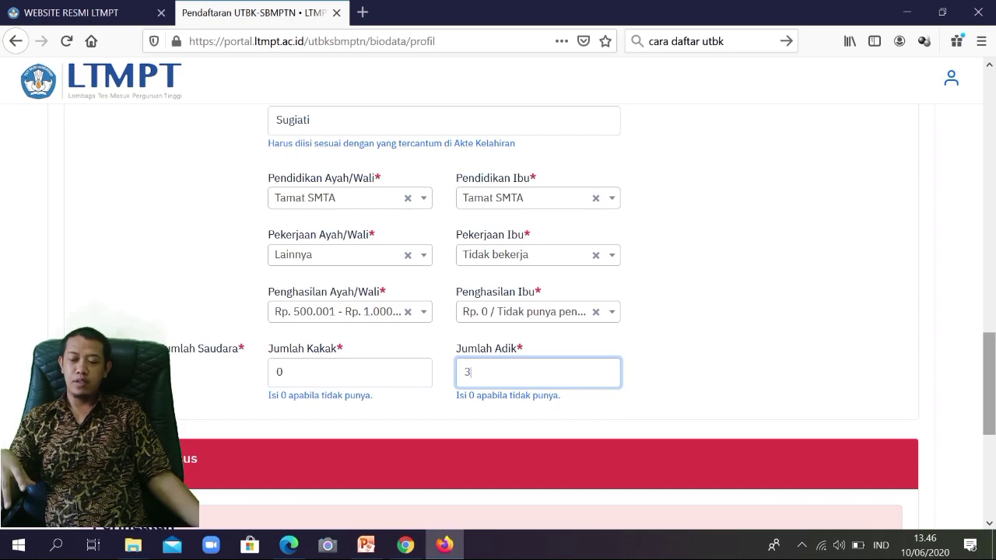
scroll(498, 311, down, 3)
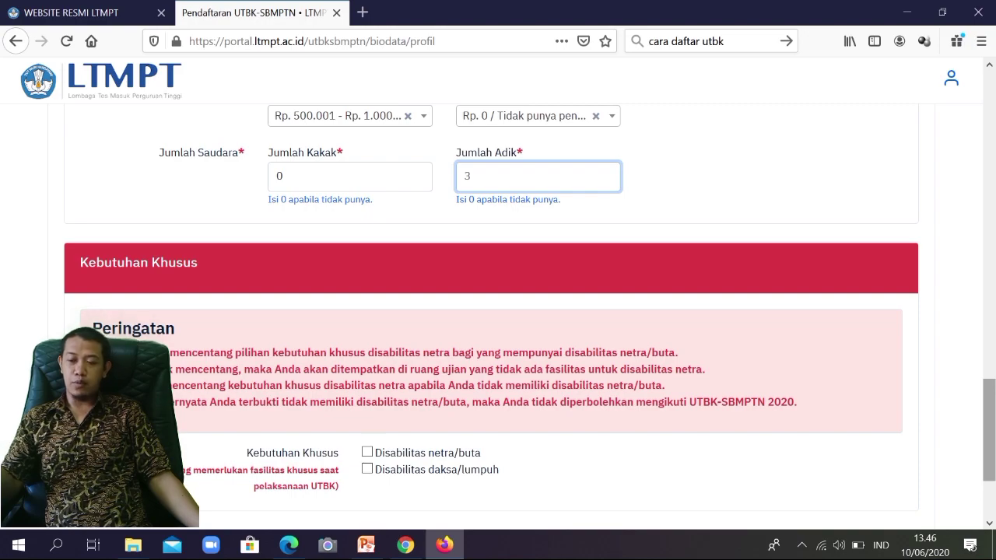
scroll(497, 311, down, 2)
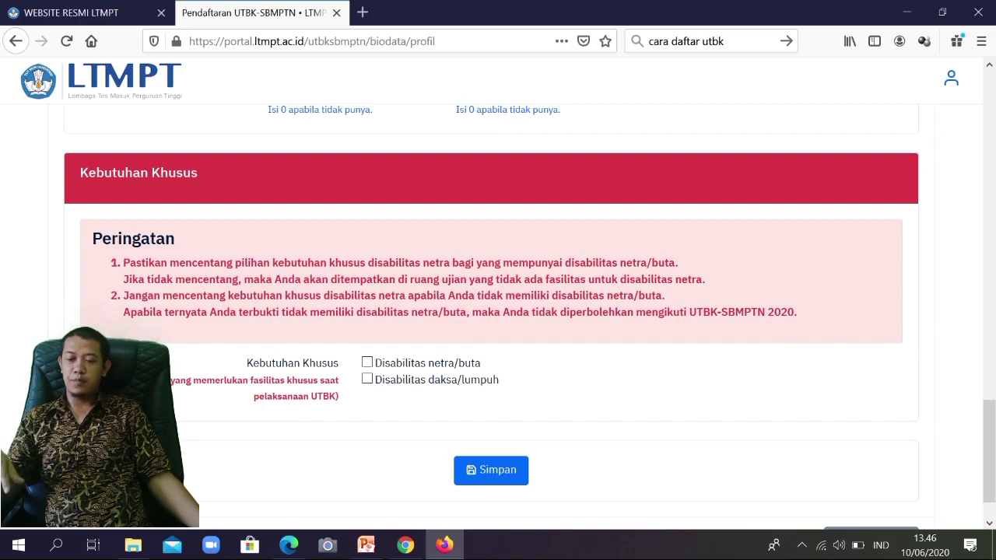
Step: Save the biodata with Simpan, review the filled fields, and continue with Selanjutnya
click(491, 470)
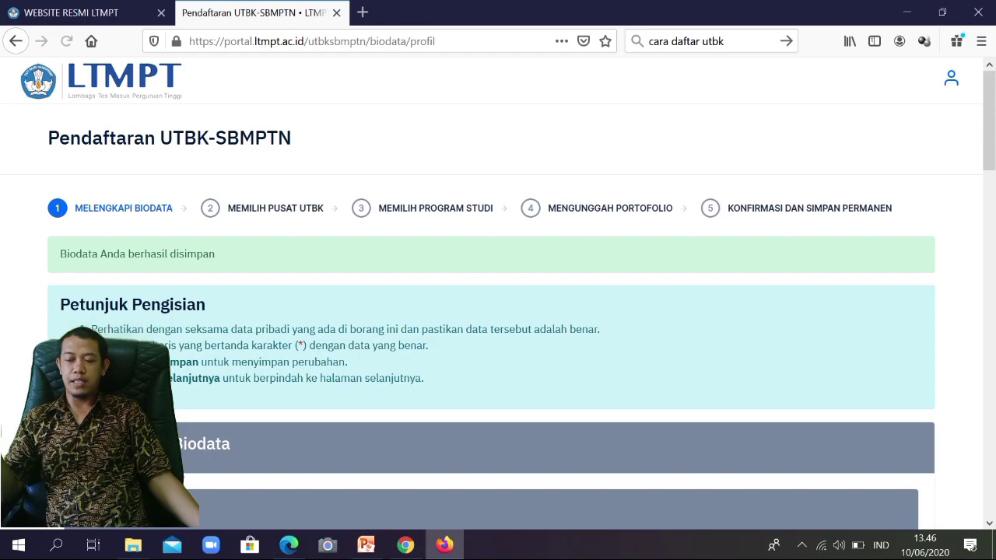
scroll(498, 311, down, 10)
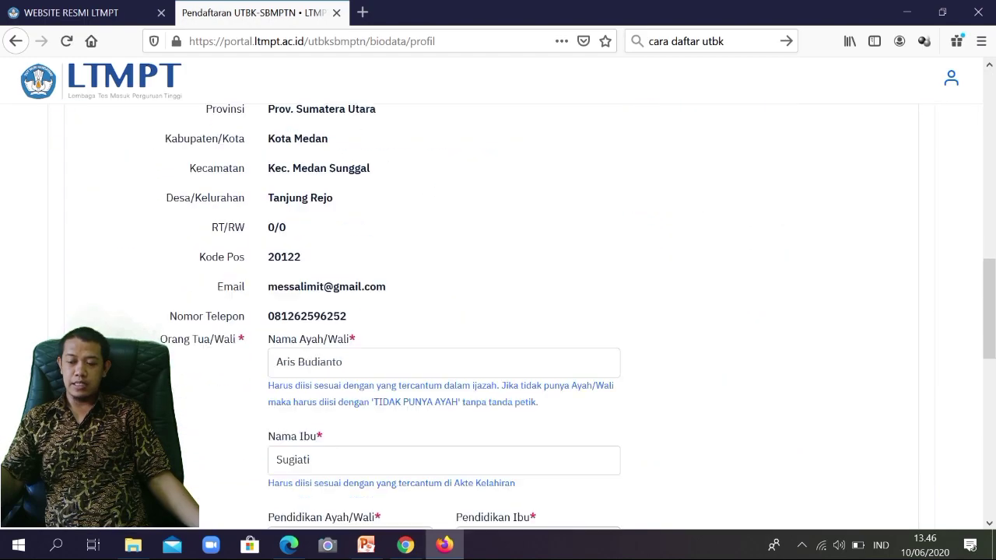
scroll(270, 142, down, 3)
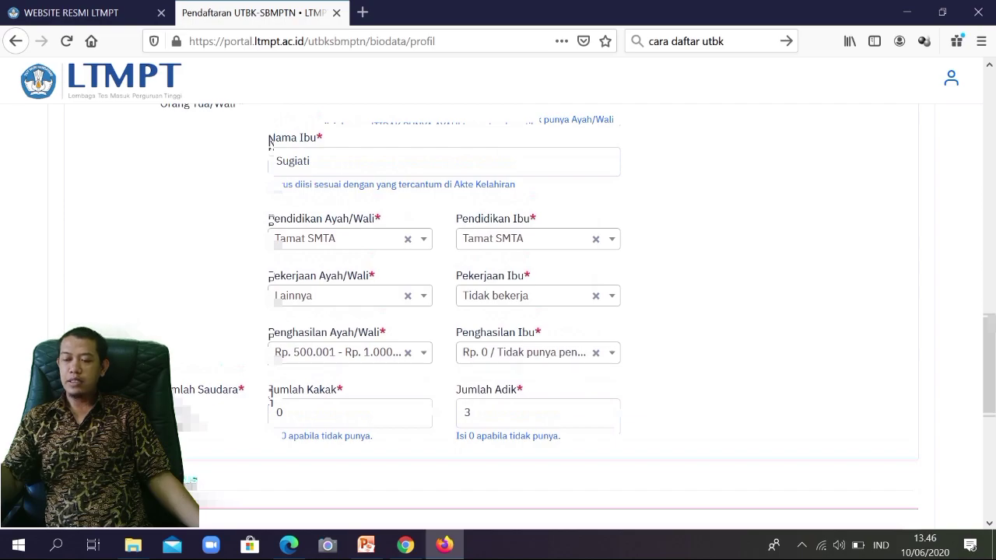
scroll(270, 142, down, 8)
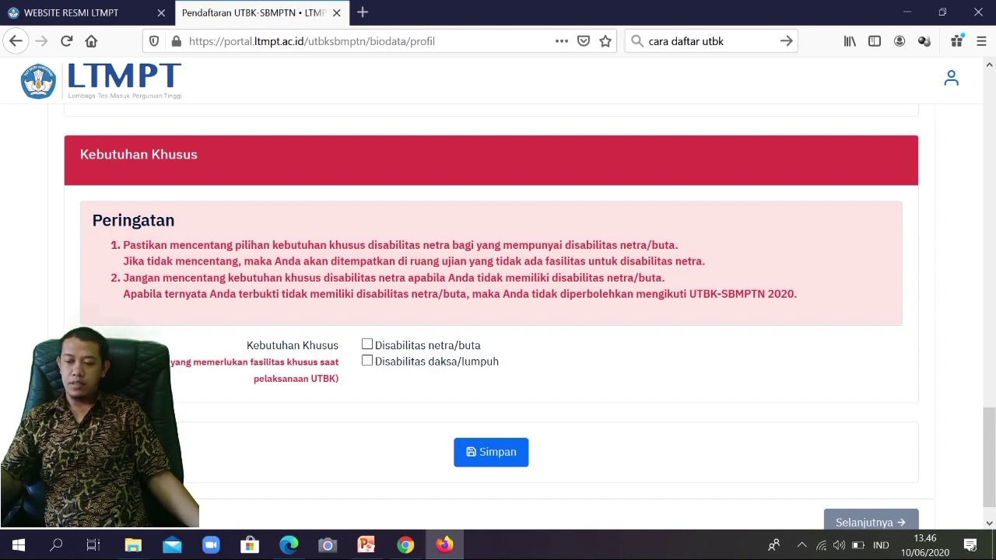
scroll(530, 316, down, 1)
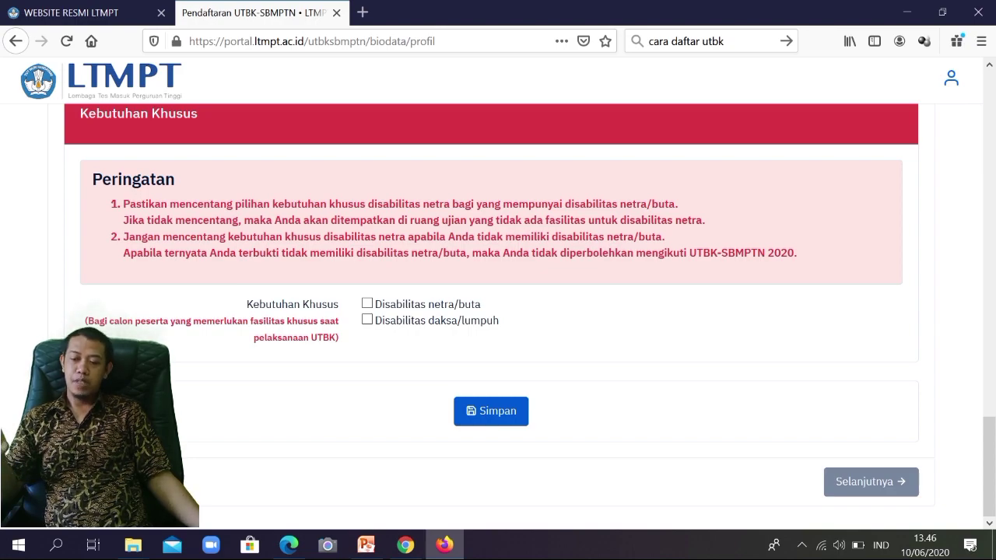
scroll(513, 316, up, 8)
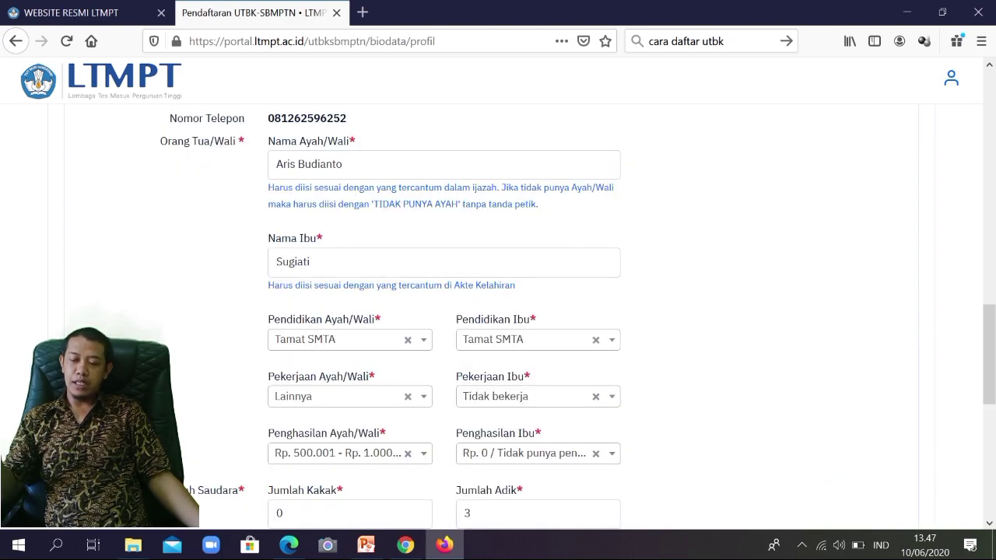
scroll(498, 311, up, 12)
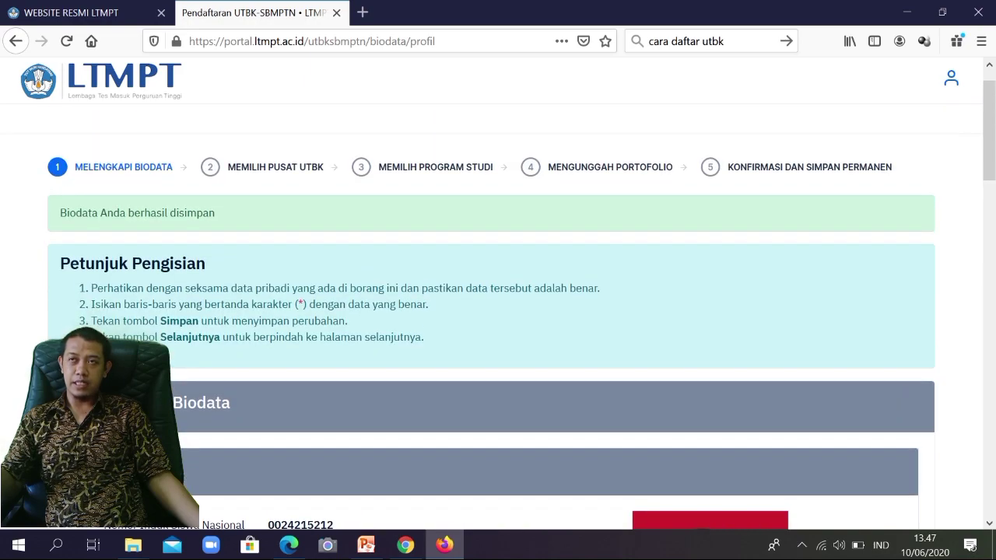
scroll(498, 311, down, 20)
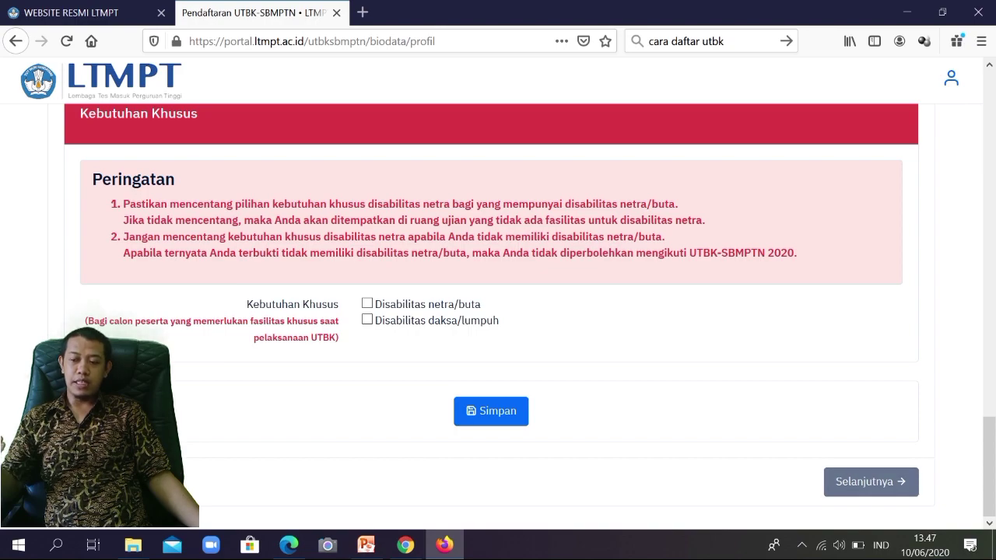
click(870, 481)
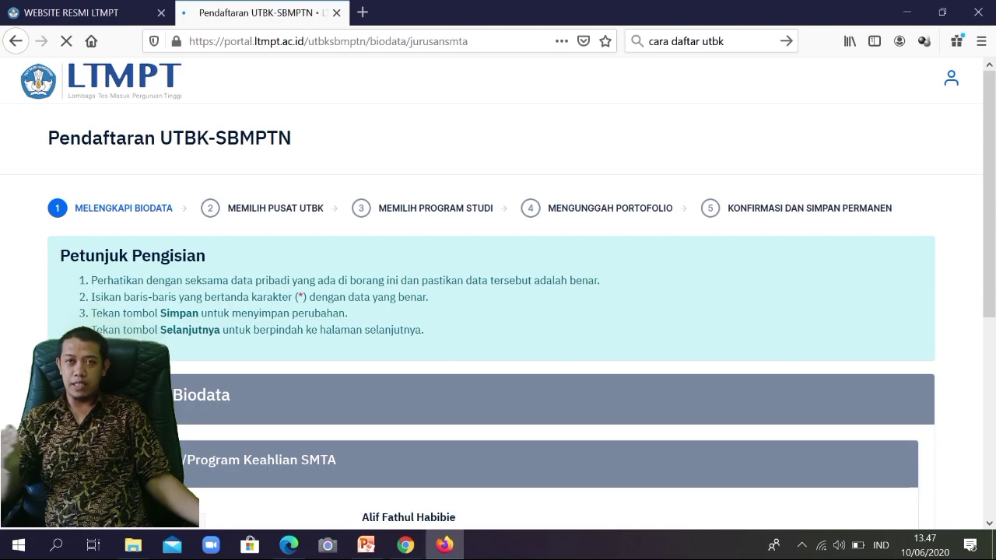
Step: Choose MA IPA as Jurusan/Program Keahlian SMTA and confirm saving it with 'Ya, lanjutkan'
scroll(498, 311, down, 4)
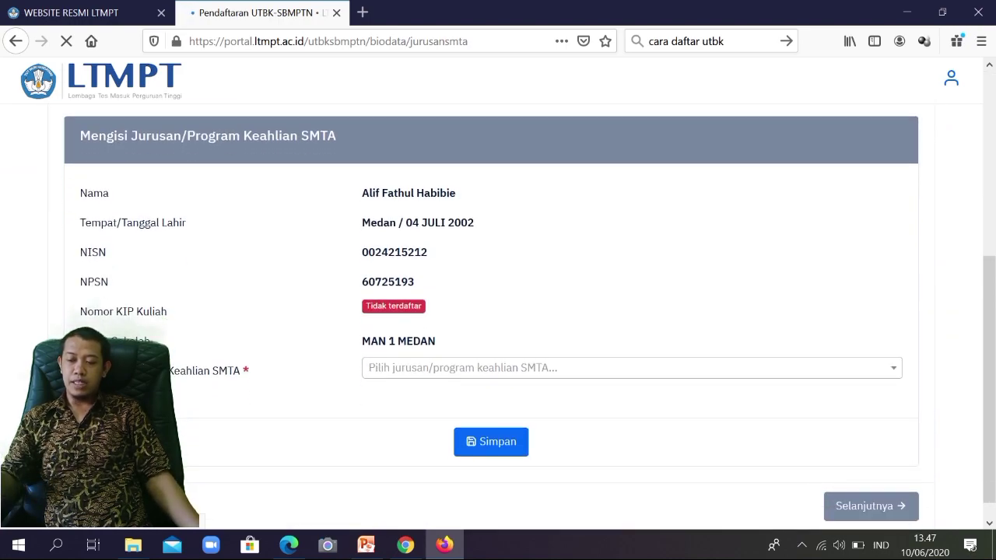
click(632, 368)
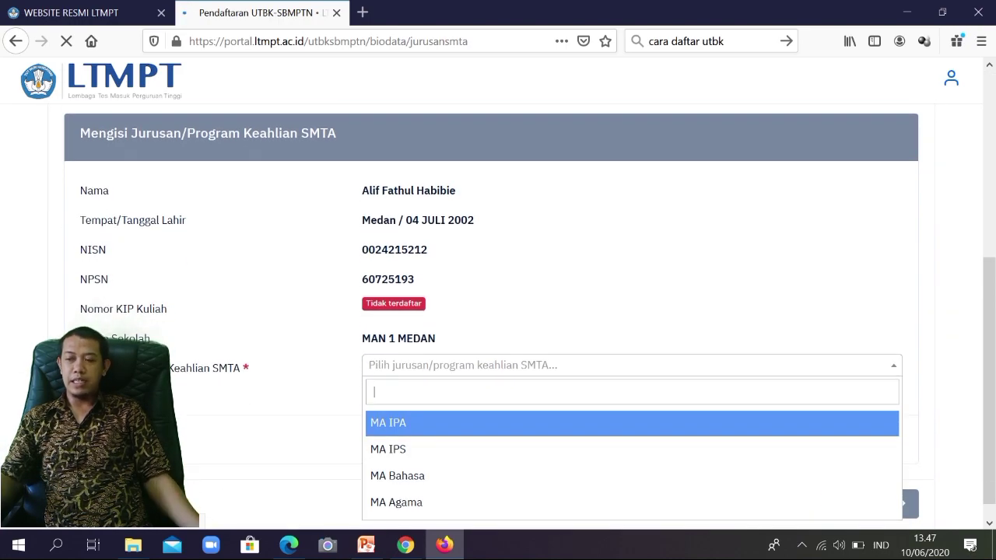
key(Return)
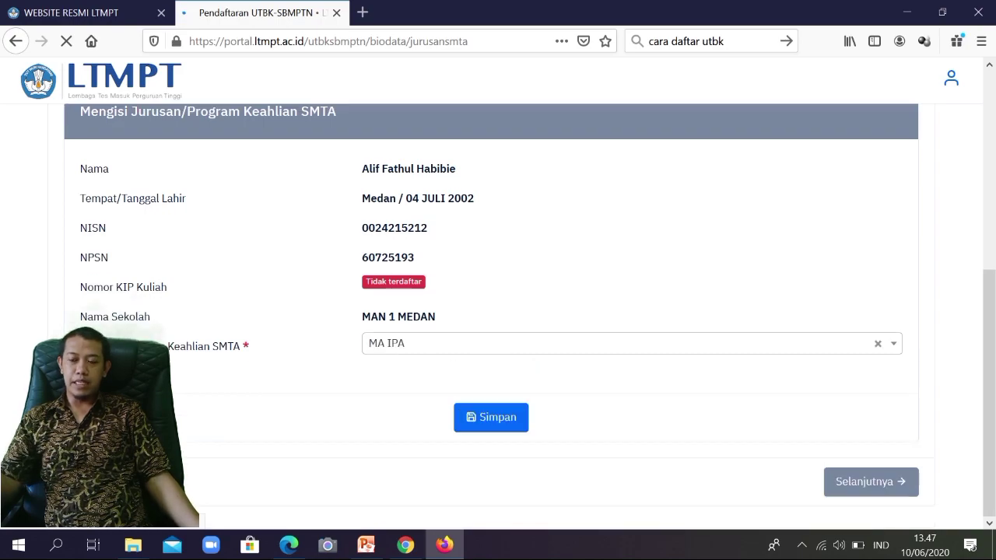
click(491, 417)
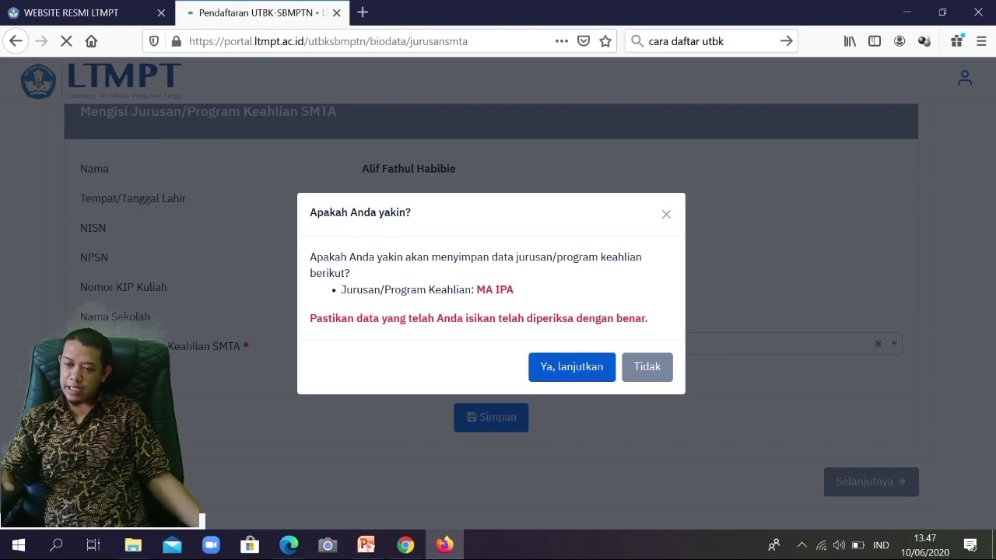
click(571, 366)
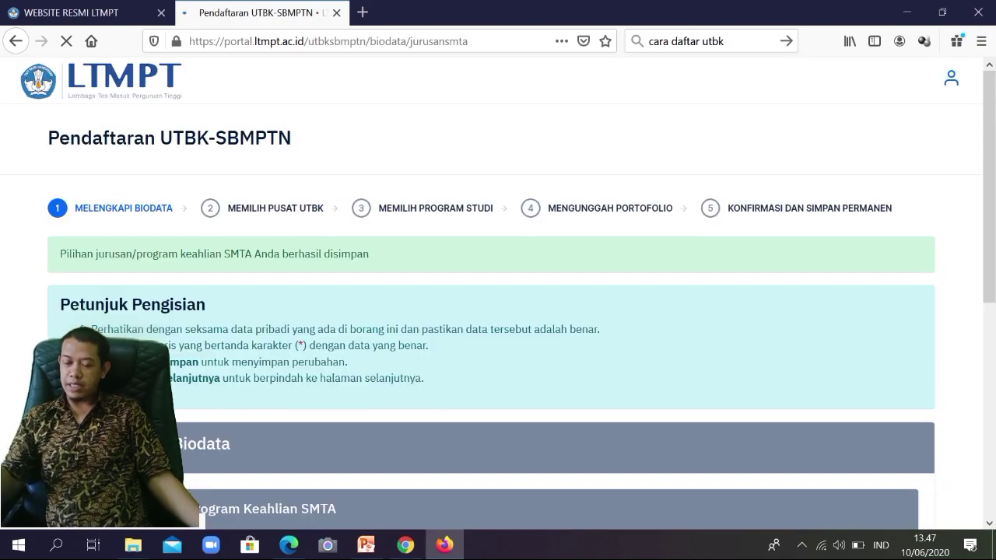
scroll(498, 311, down, 5)
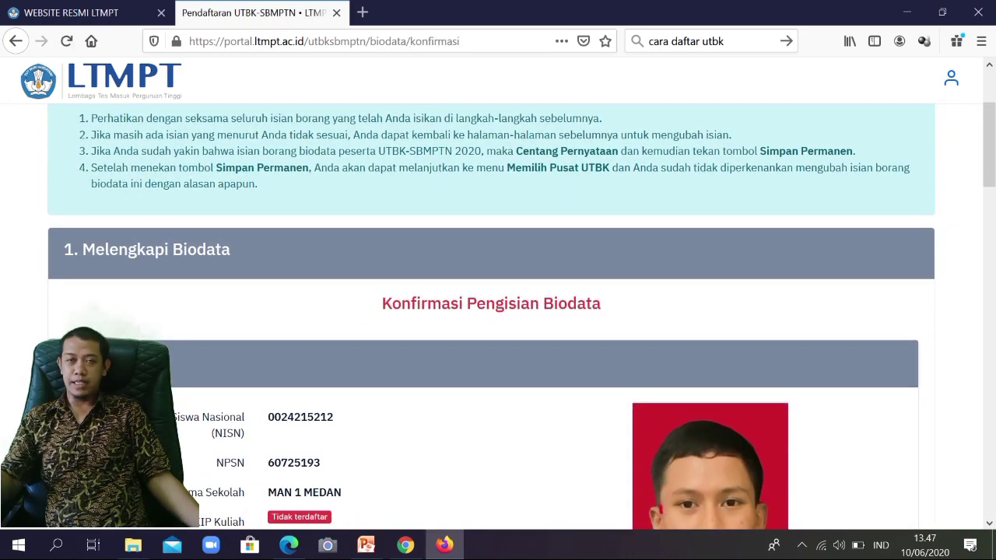
scroll(498, 311, down, 4)
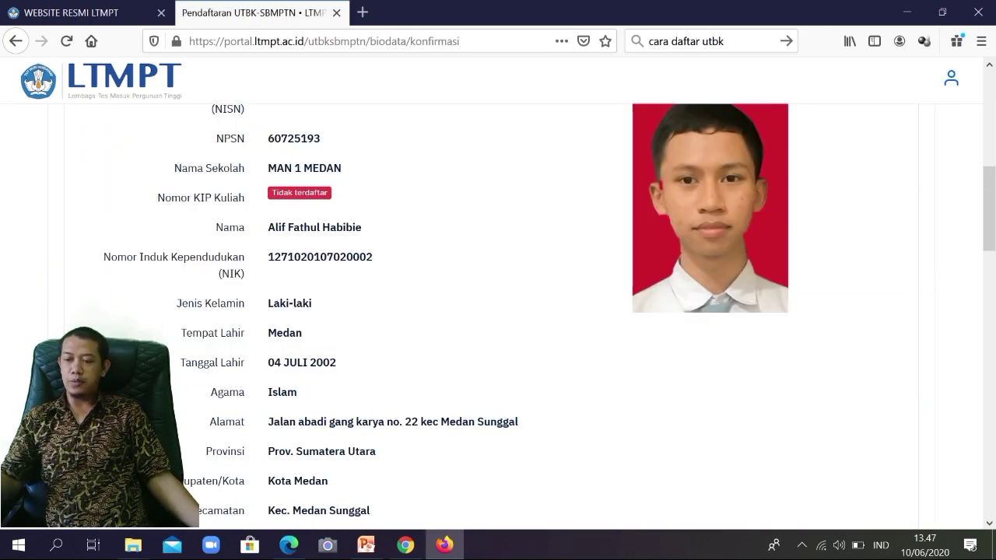
scroll(498, 311, up, 4)
scroll(498, 311, down, 6)
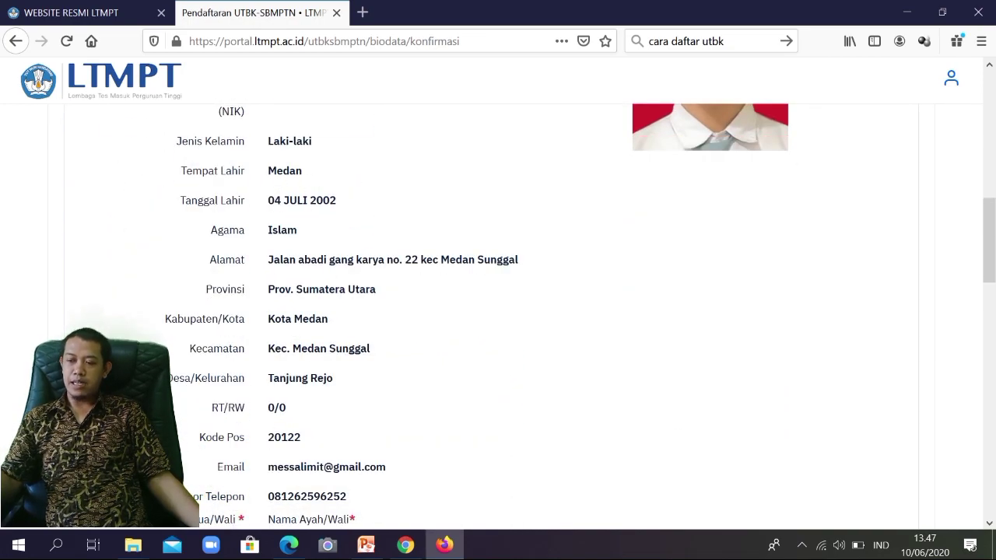
scroll(497, 312, down, 1)
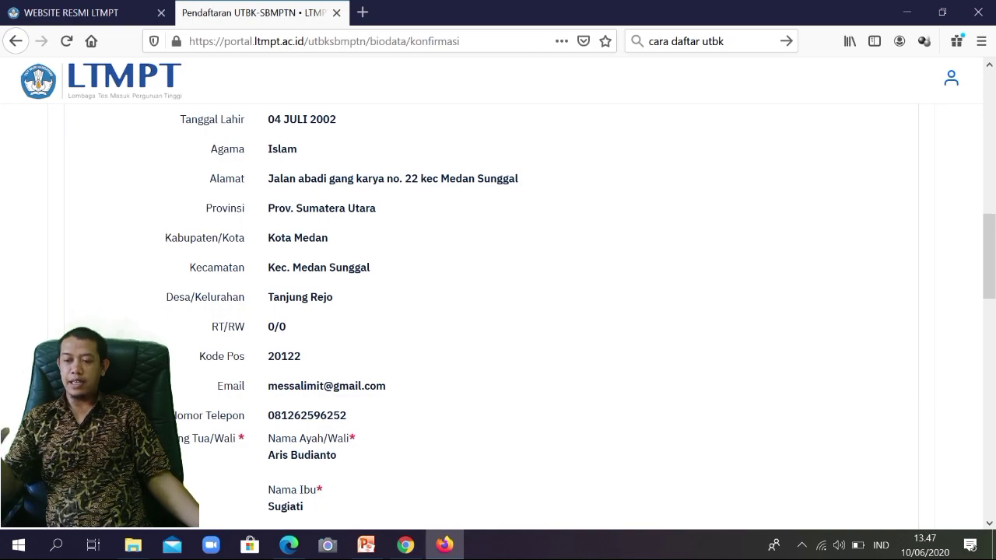
scroll(498, 311, down, 1)
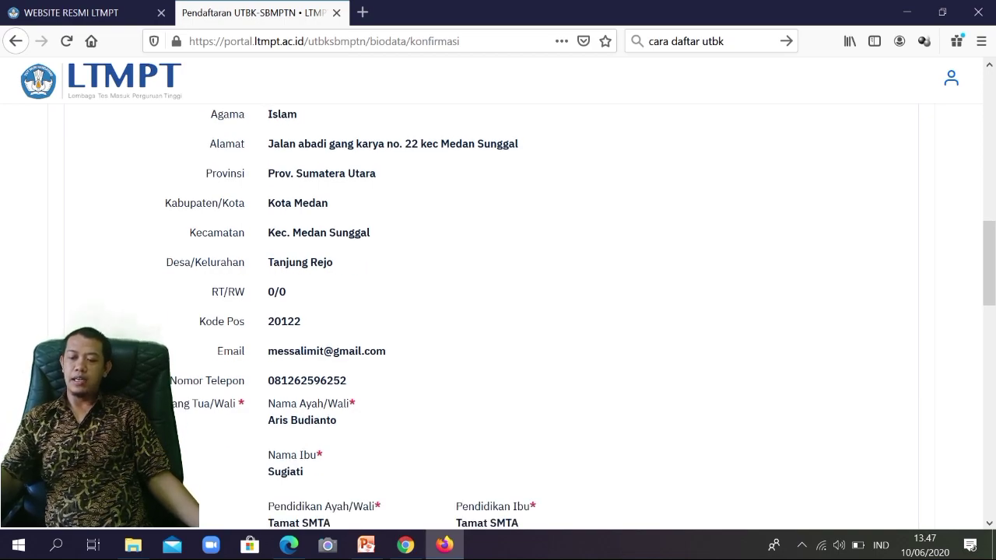
scroll(498, 311, up, 5)
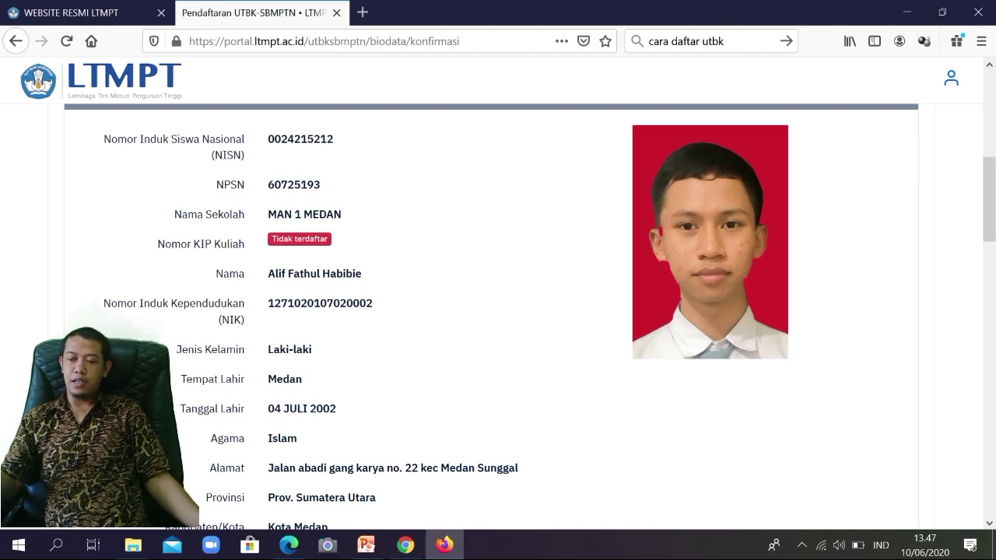
scroll(497, 311, down, 1)
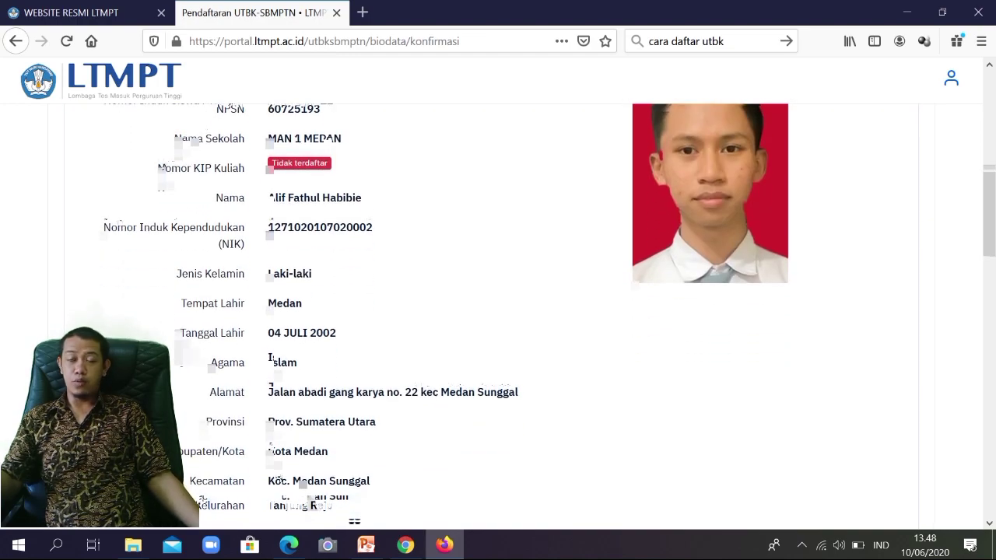
scroll(497, 311, down, 2)
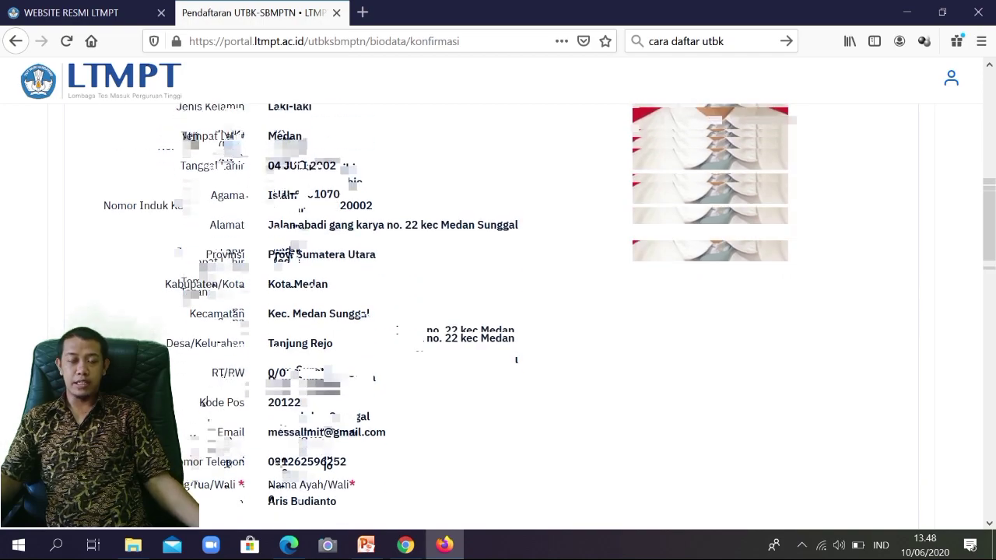
scroll(498, 311, down, 3)
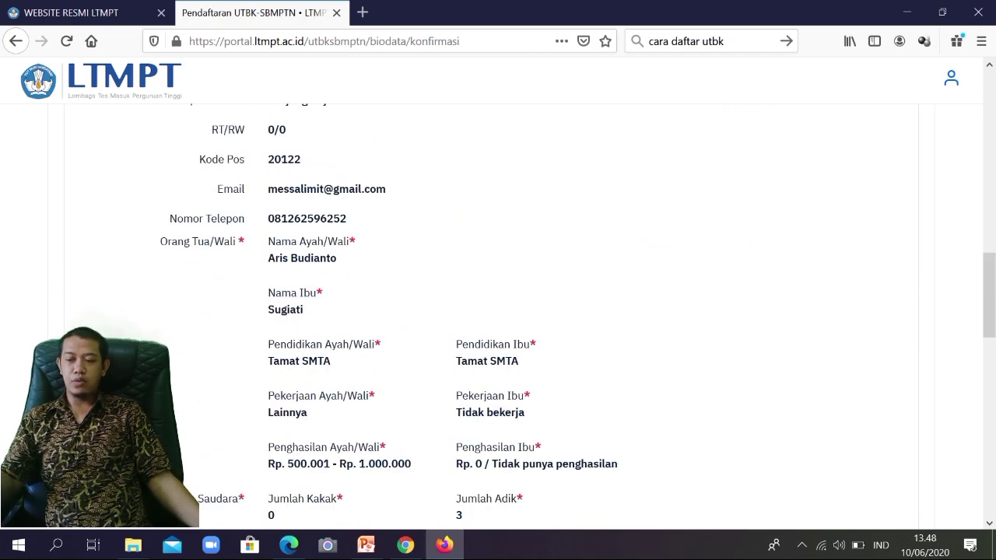
scroll(498, 311, up, 1)
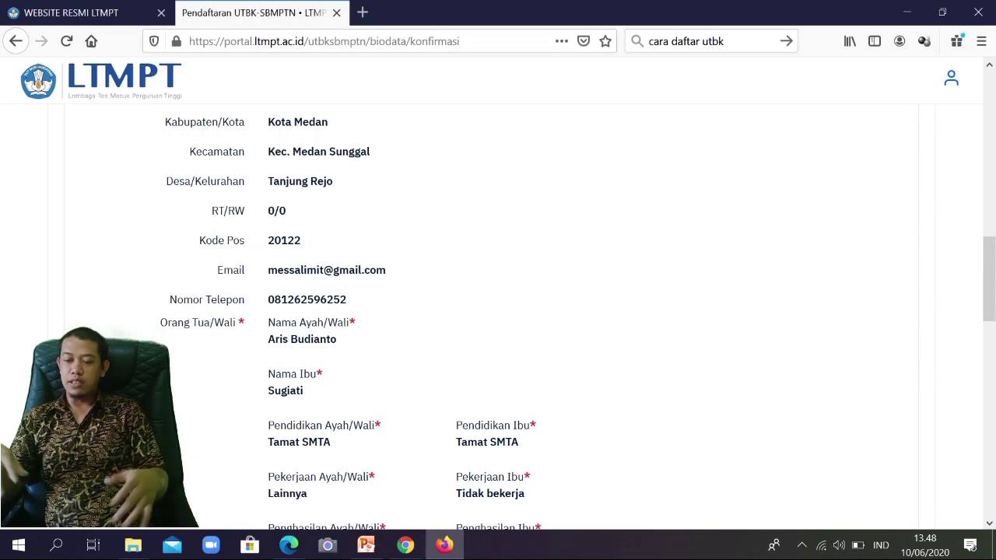
scroll(497, 311, down, 5)
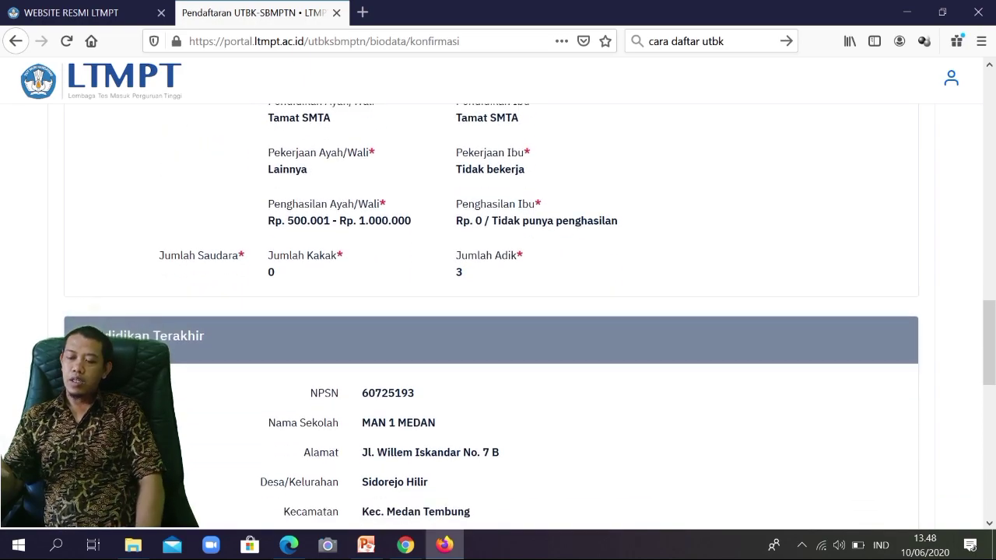
scroll(498, 311, down, 1)
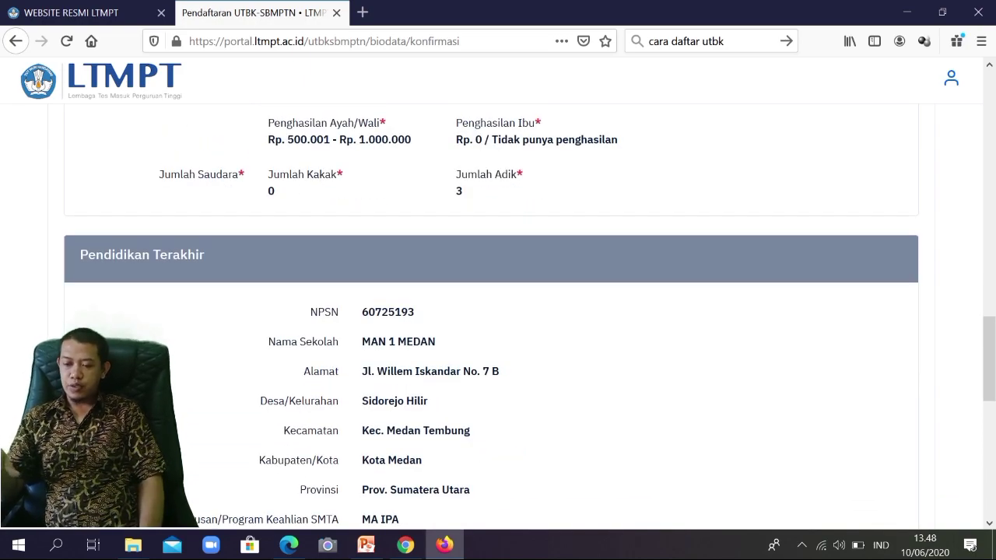
scroll(497, 311, down, 1)
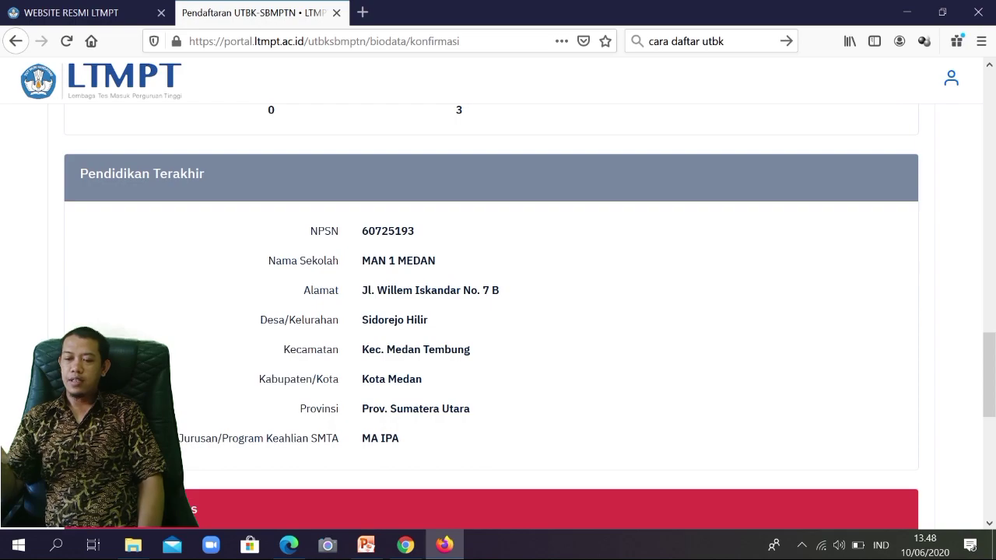
scroll(497, 311, down, 4)
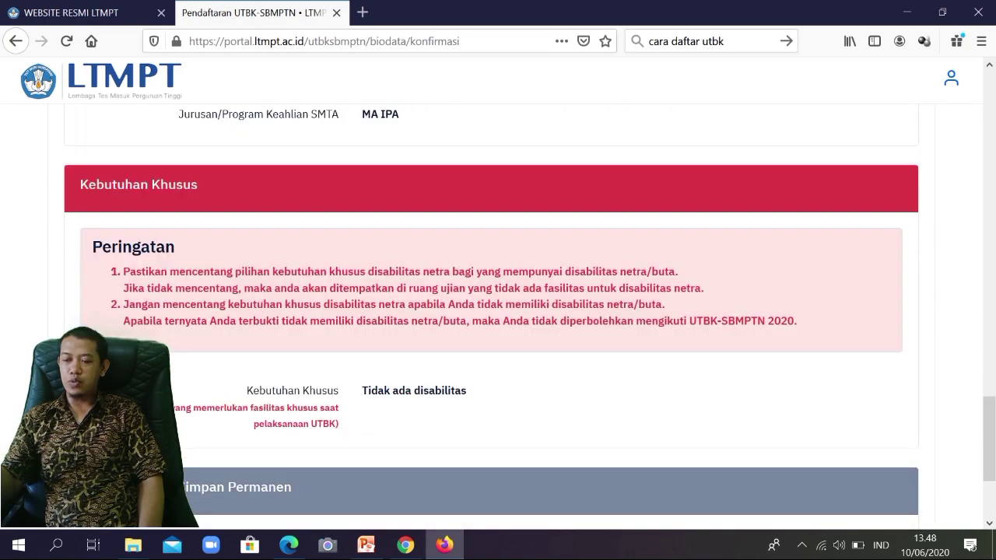
scroll(498, 311, down, 2)
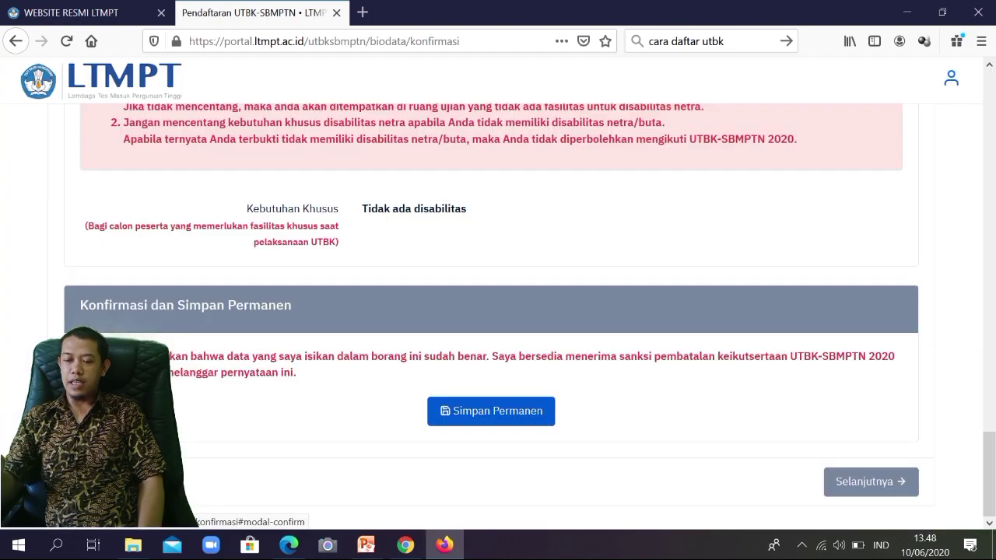
Step: Confirm Simpan Permanen for the biodata, then proceed with Selanjutnya
click(491, 411)
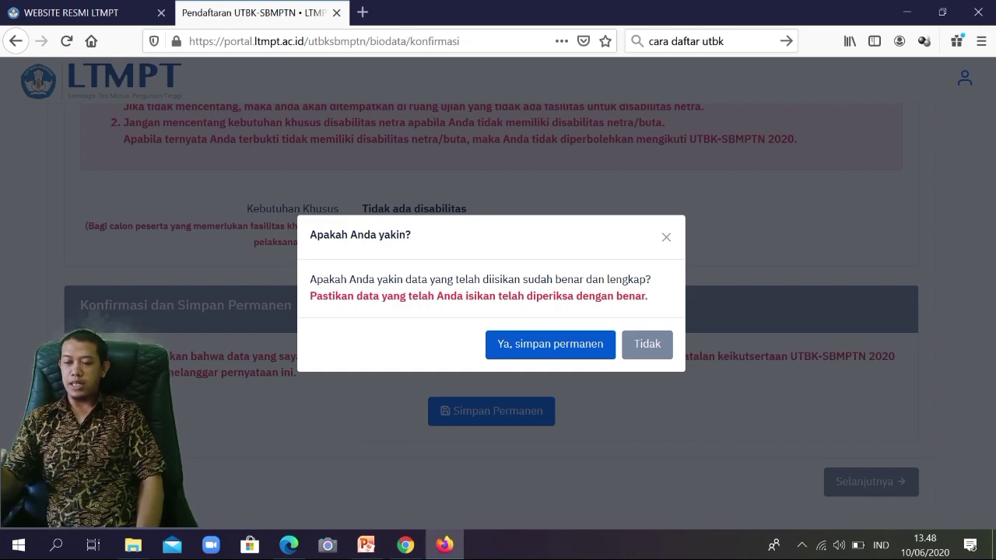
click(550, 344)
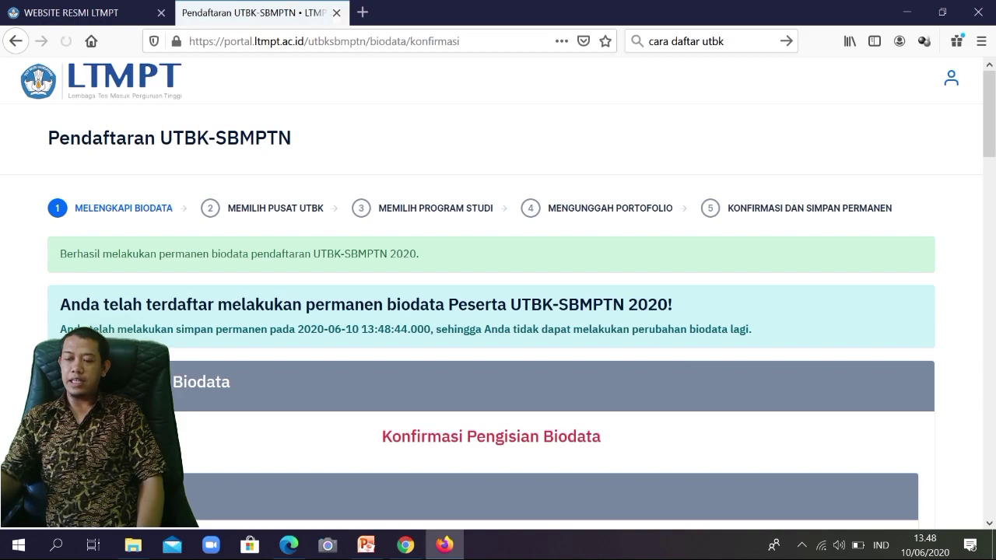
scroll(497, 312, down, 15)
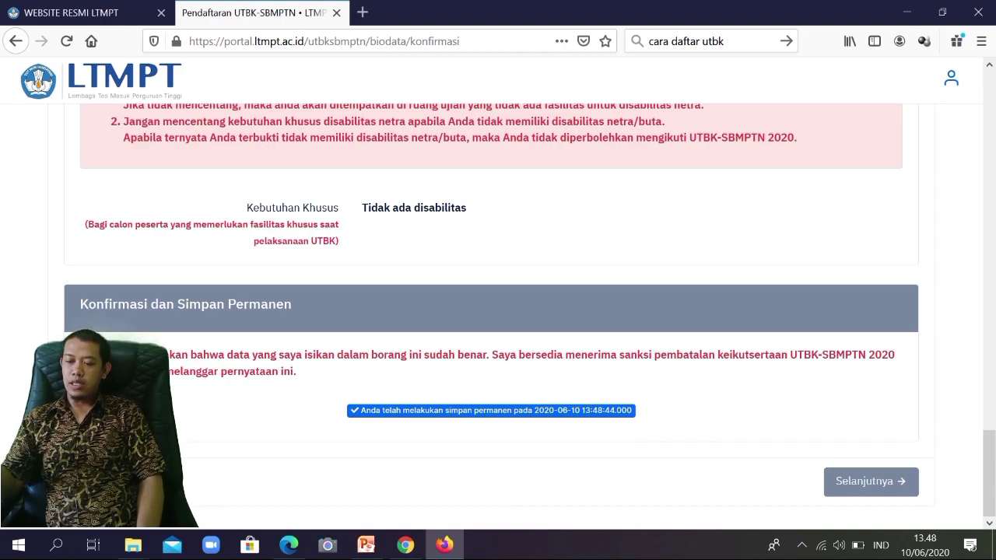
click(870, 481)
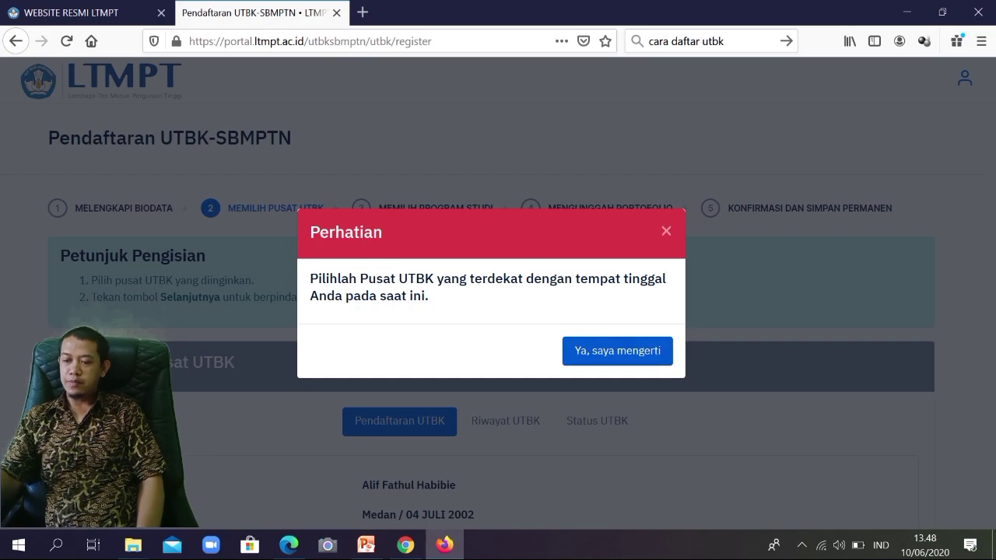
Step: Search 'sum' to pick UNIVERSITAS SUMATERA UTARA as test centre, then view the still-empty Riwayat UTBK
click(617, 351)
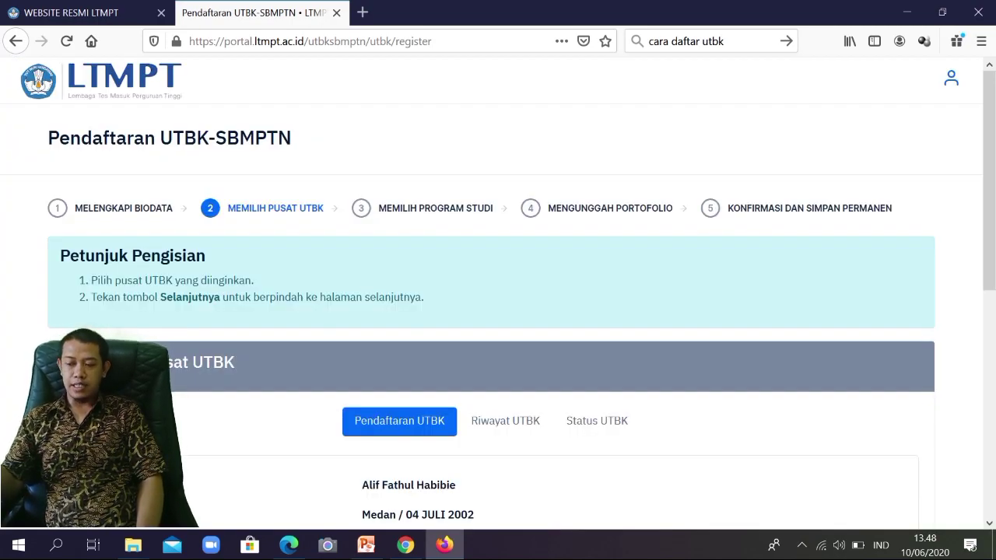
scroll(498, 311, down, 7)
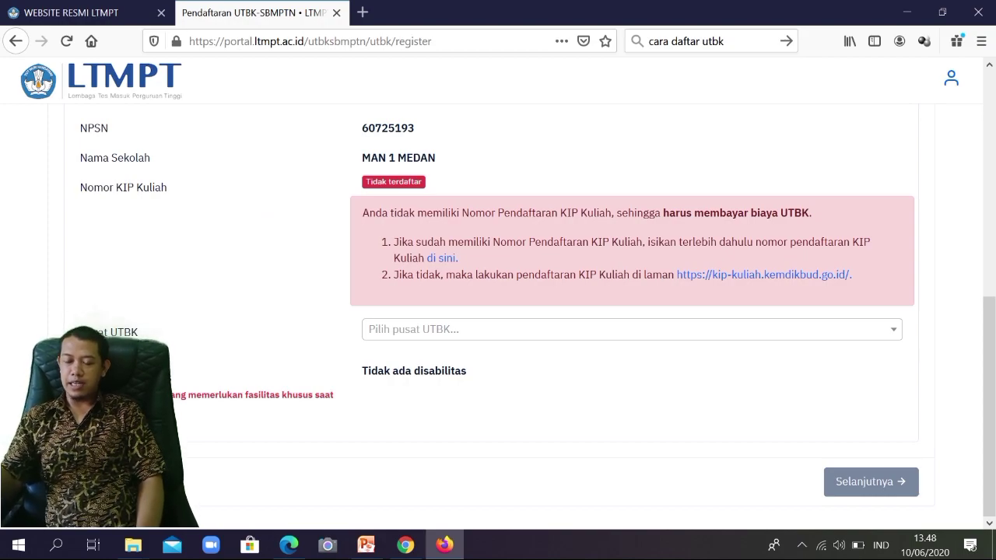
click(632, 329)
scroll(631, 214, down, 1)
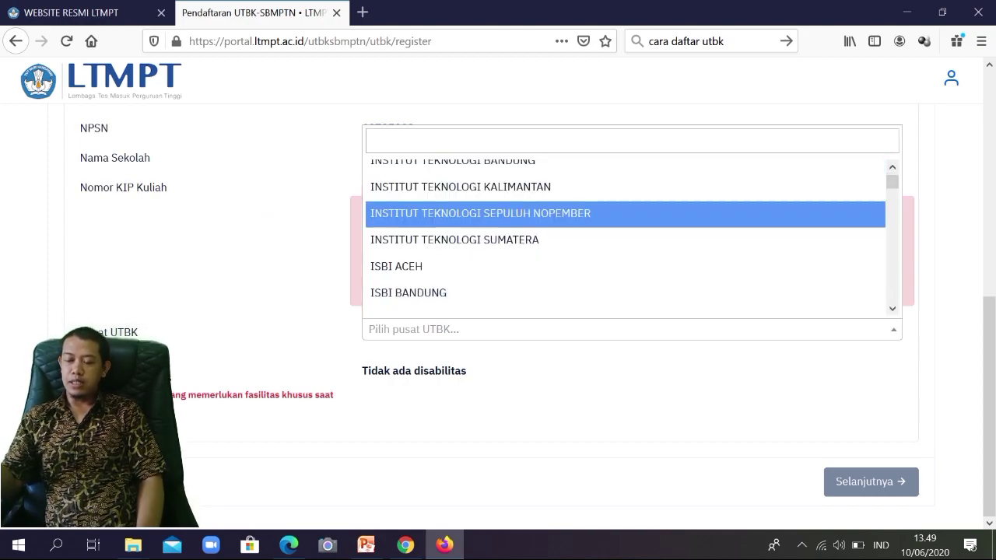
scroll(632, 234, down, 5)
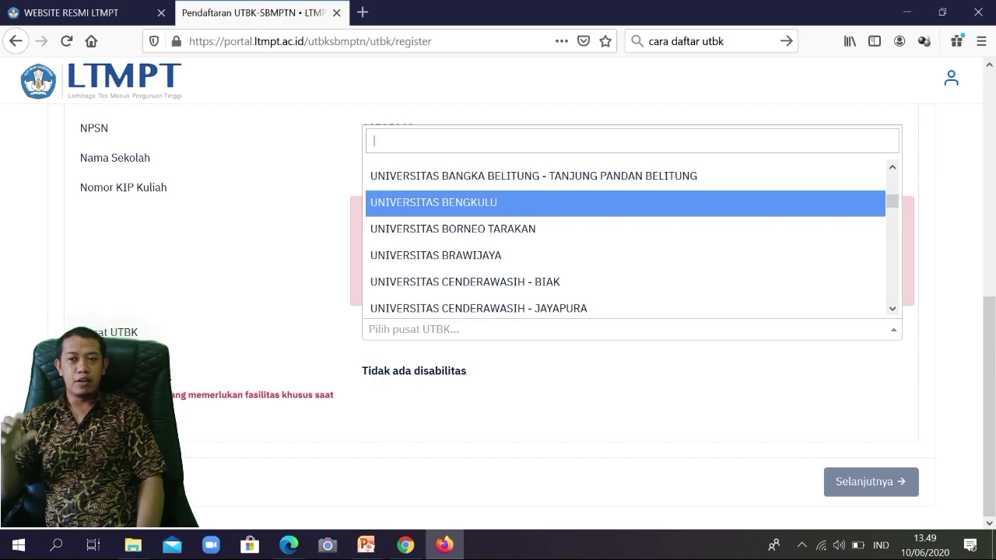
text(sum)
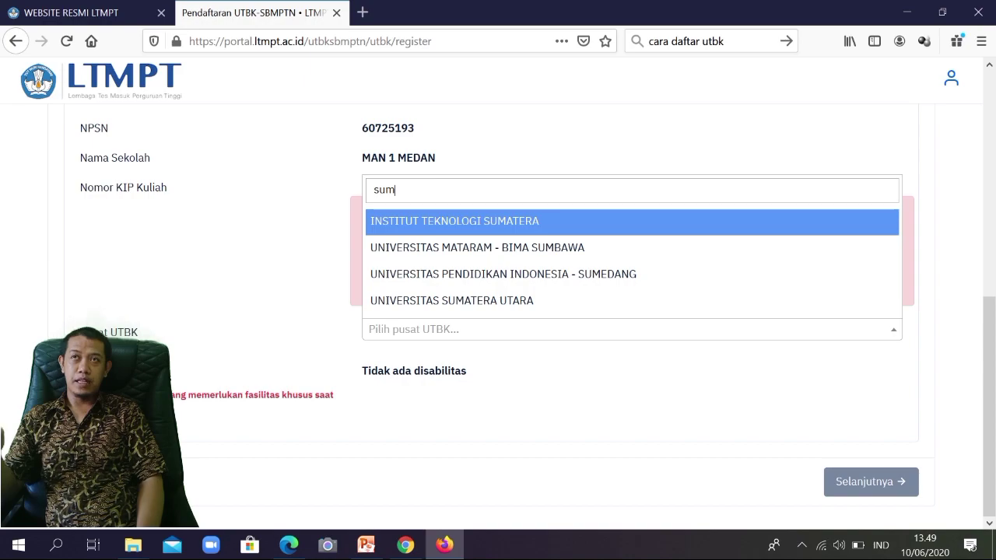
click(452, 301)
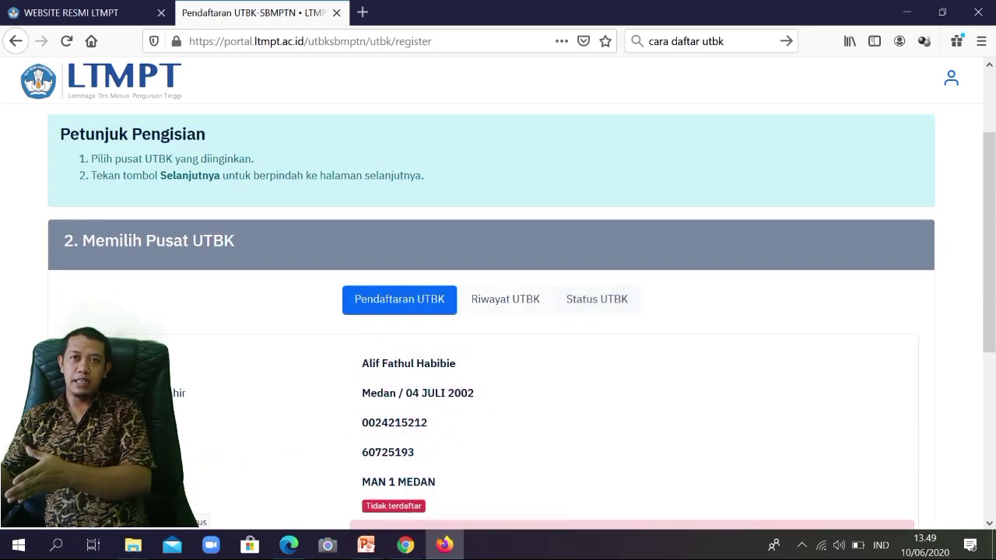
click(505, 298)
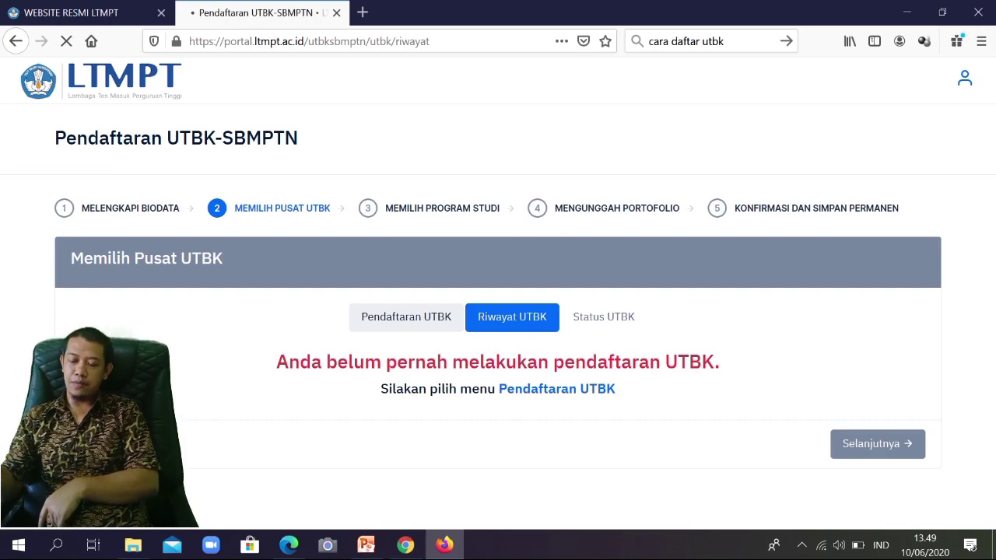
Step: Check Status UTBK (no registration yet), then return to Pendaftaran UTBK and dismiss the Perhatian notice
click(604, 316)
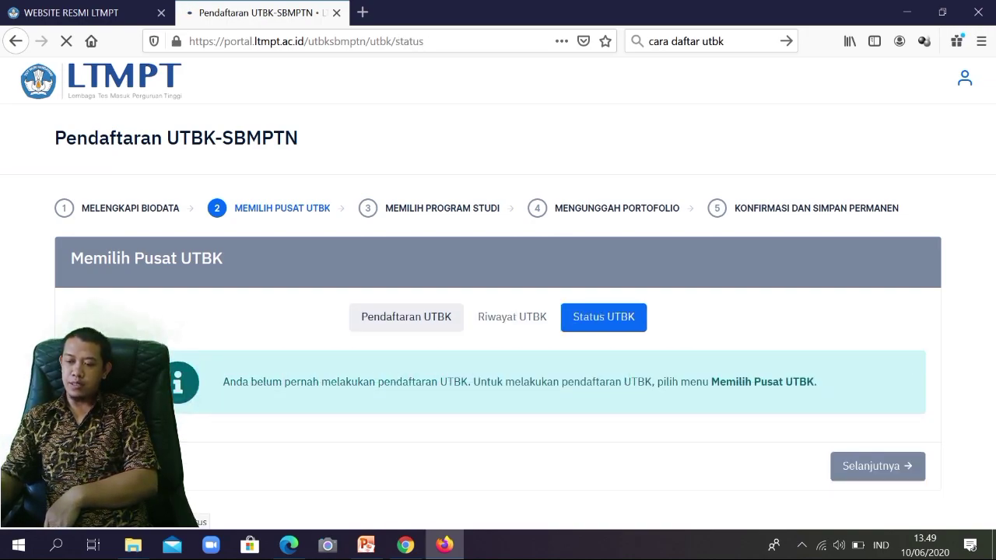
click(406, 316)
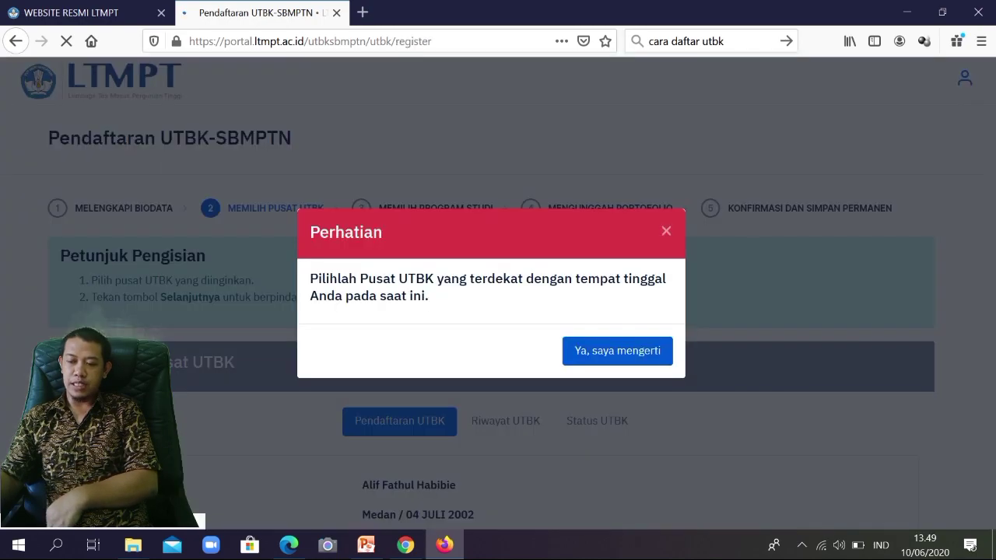
click(617, 351)
scroll(618, 351, down, 6)
scroll(617, 350, up, 3)
scroll(618, 351, down, 3)
Step: Select UNIVERSITAS SUMATERA UTARA in the Pilih pusat UTBK list and review the Detail Pendaftaran UTBK page
click(632, 330)
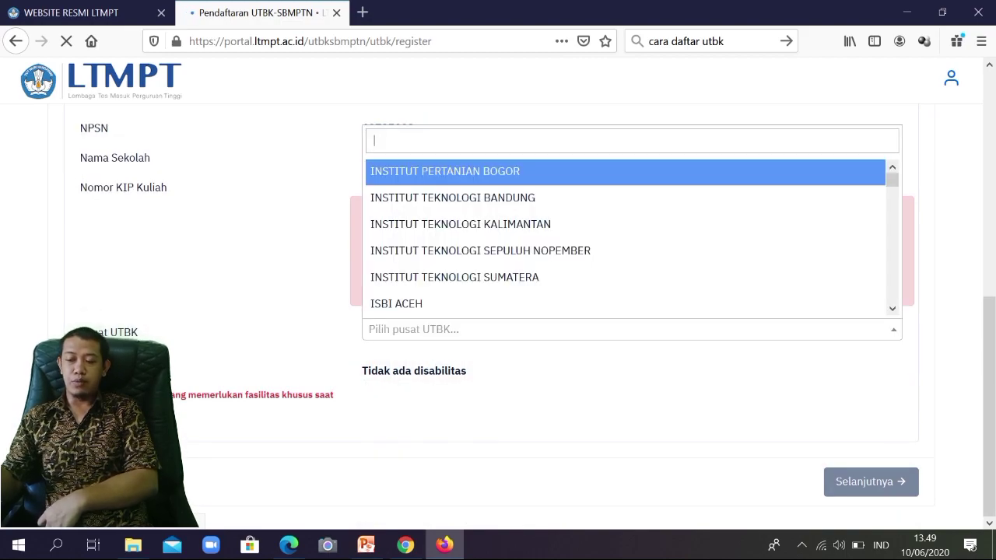
scroll(626, 276, down, 10)
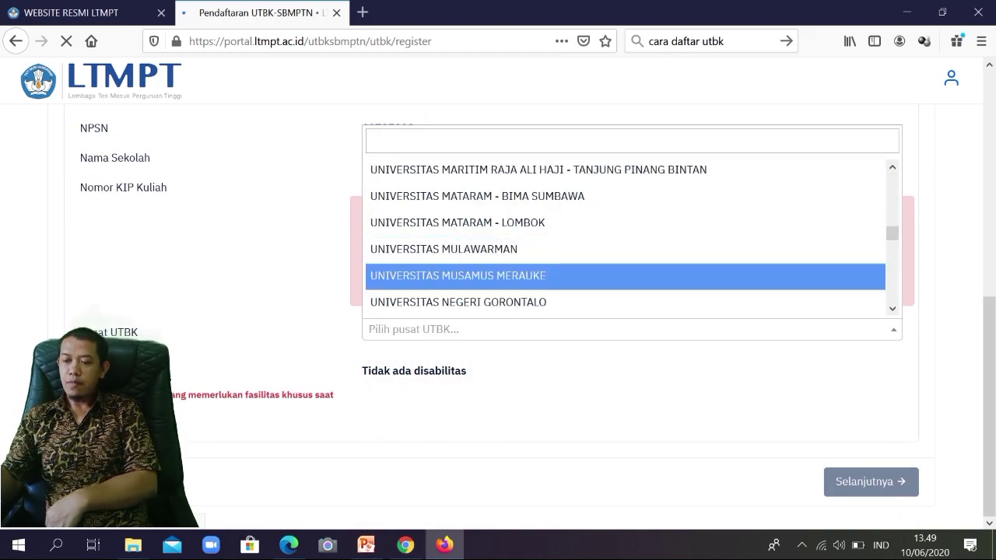
scroll(625, 275, down, 6)
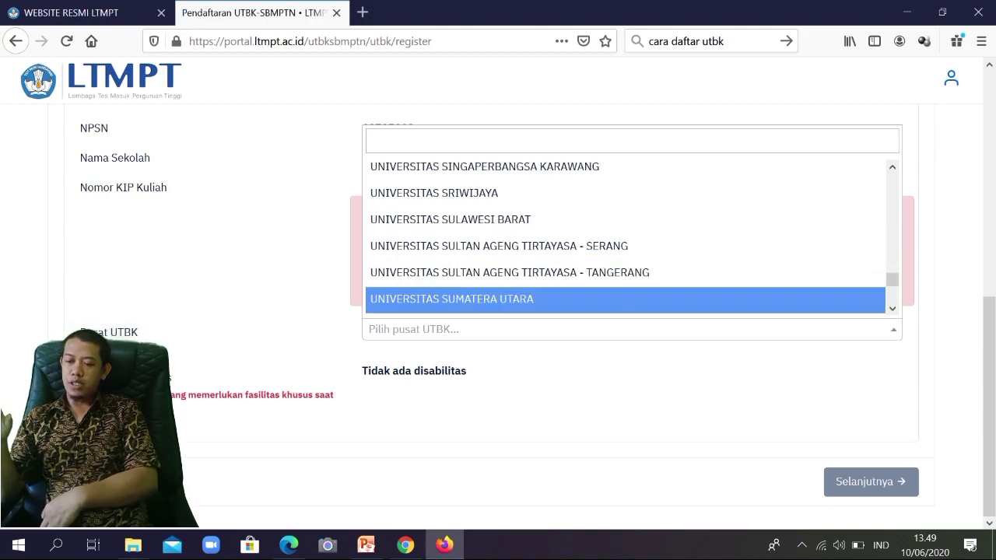
click(625, 299)
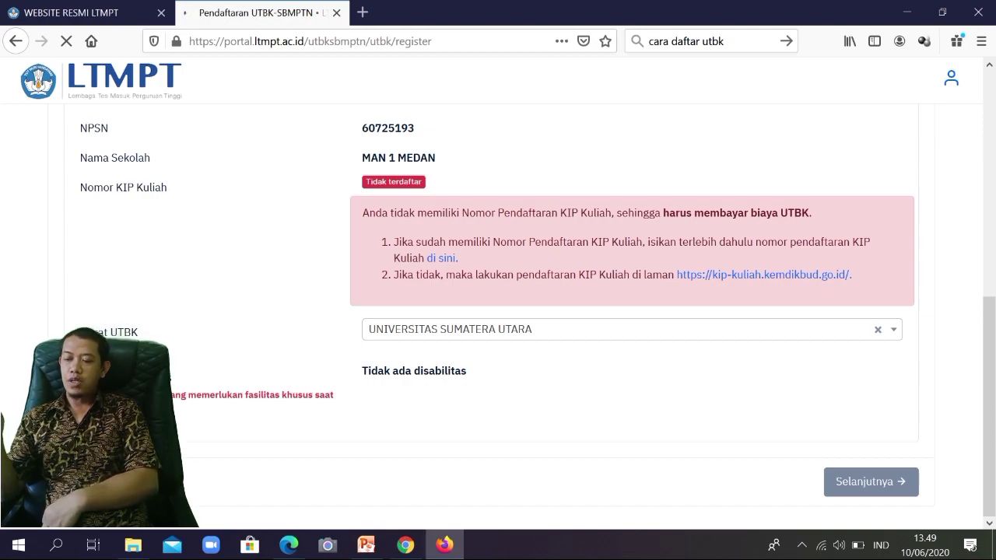
scroll(498, 292, up, 4)
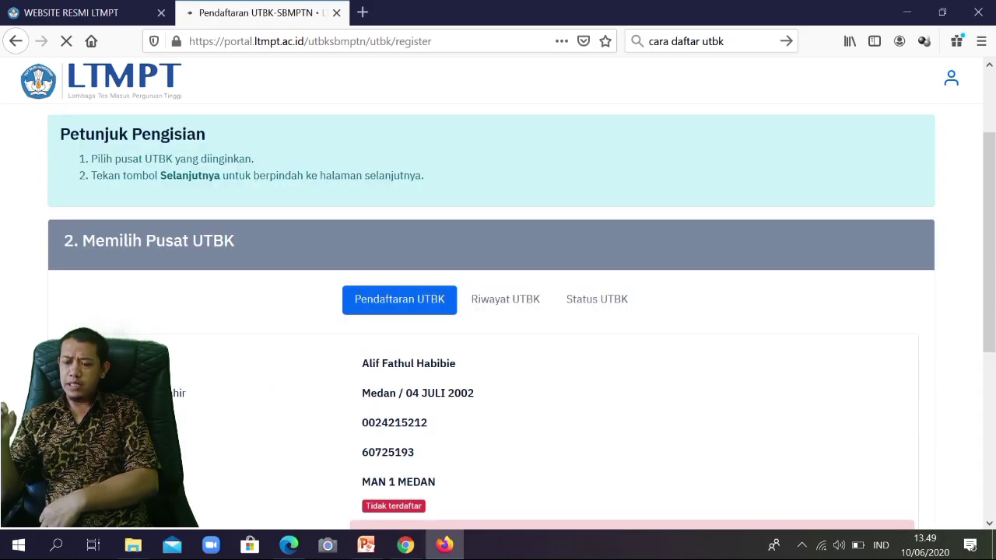
scroll(498, 311, down, 3)
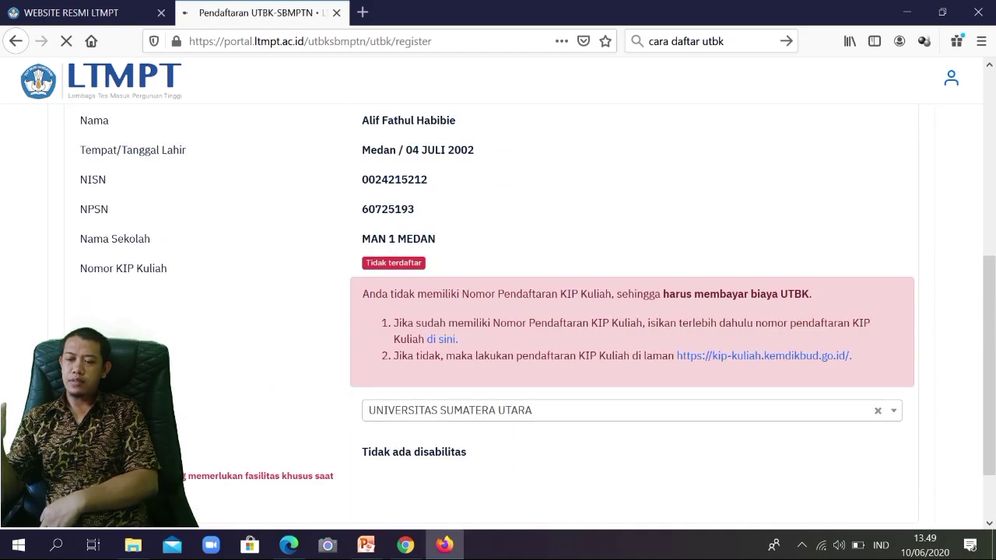
scroll(497, 311, down, 1)
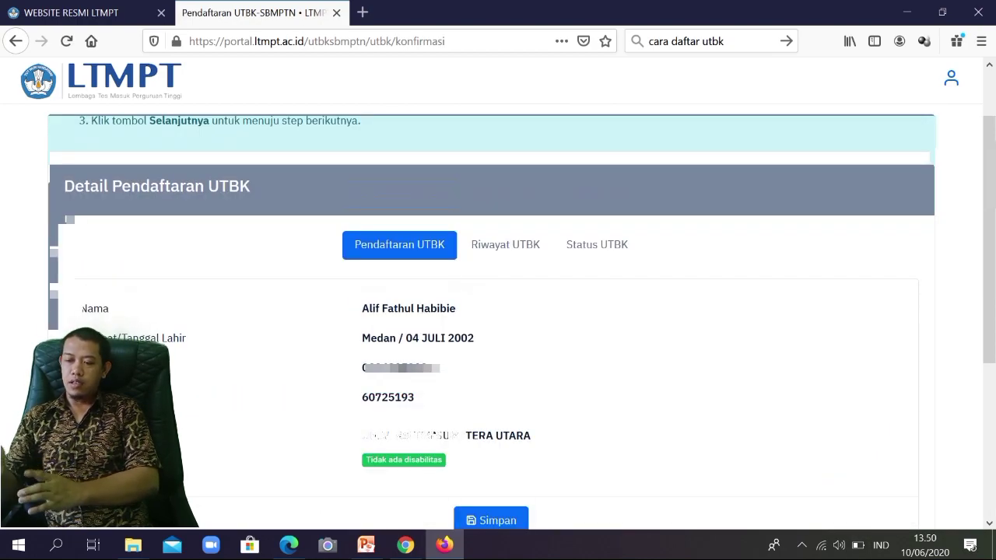
Step: Save the registration with Simpan and confirm 'Ya, lanjutkan' to get the payment code
scroll(498, 311, down, 2)
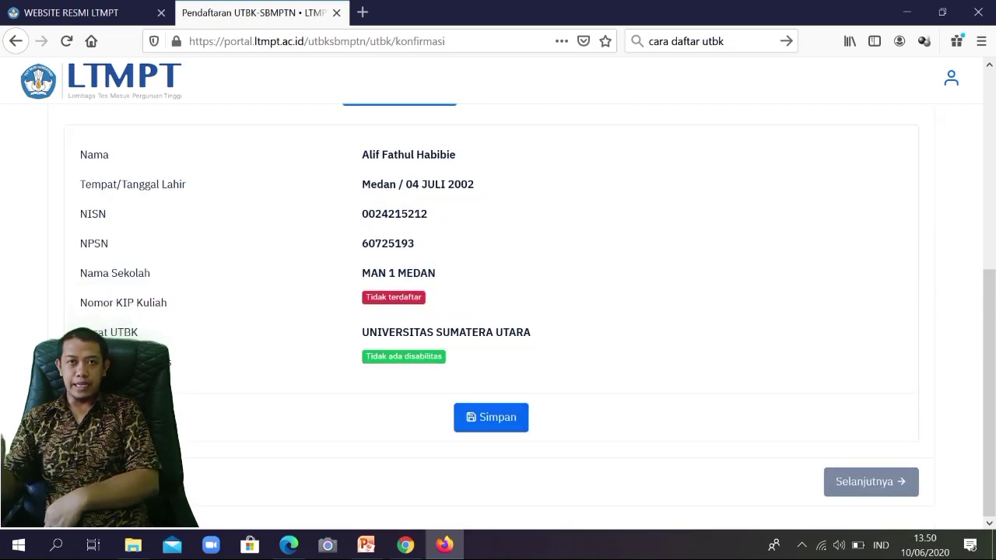
click(490, 417)
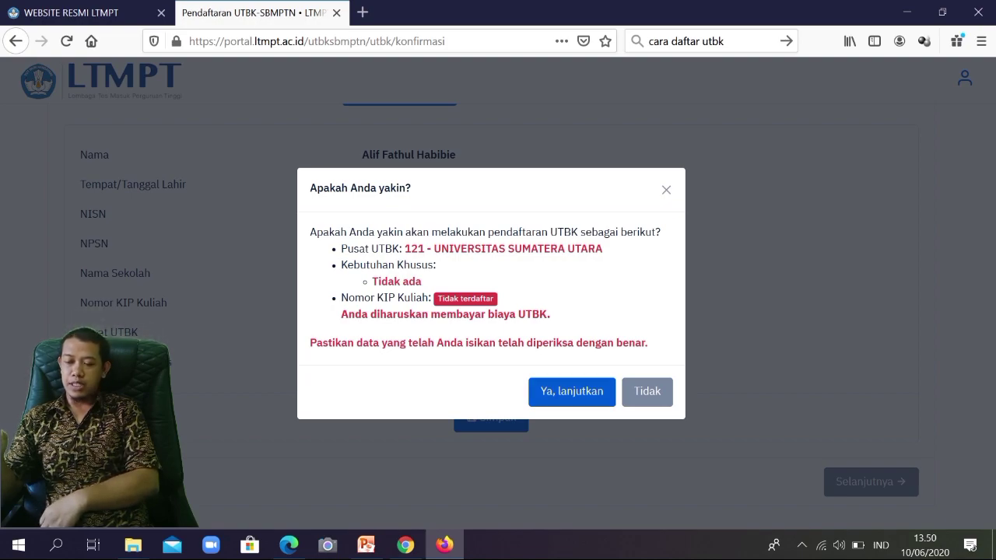
click(572, 392)
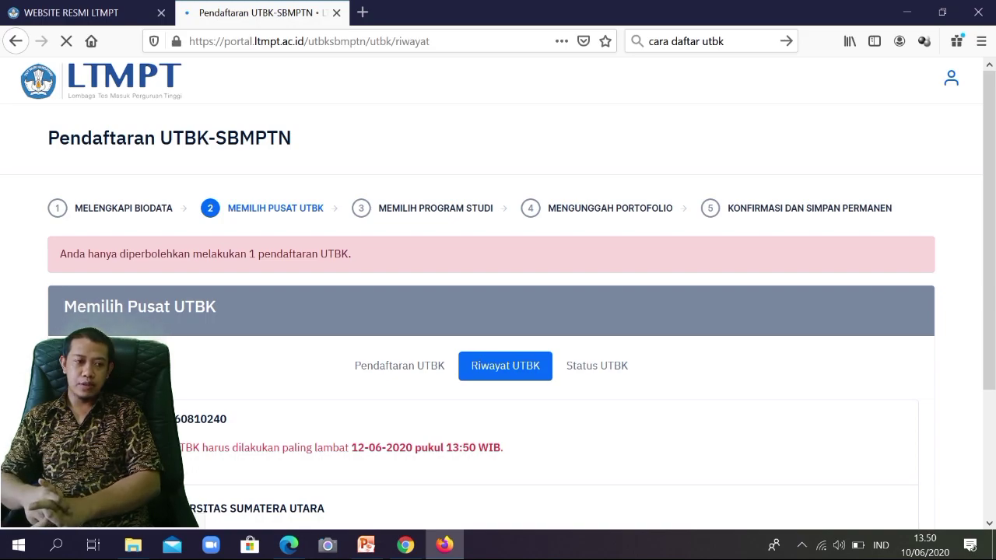
scroll(497, 311, down, 3)
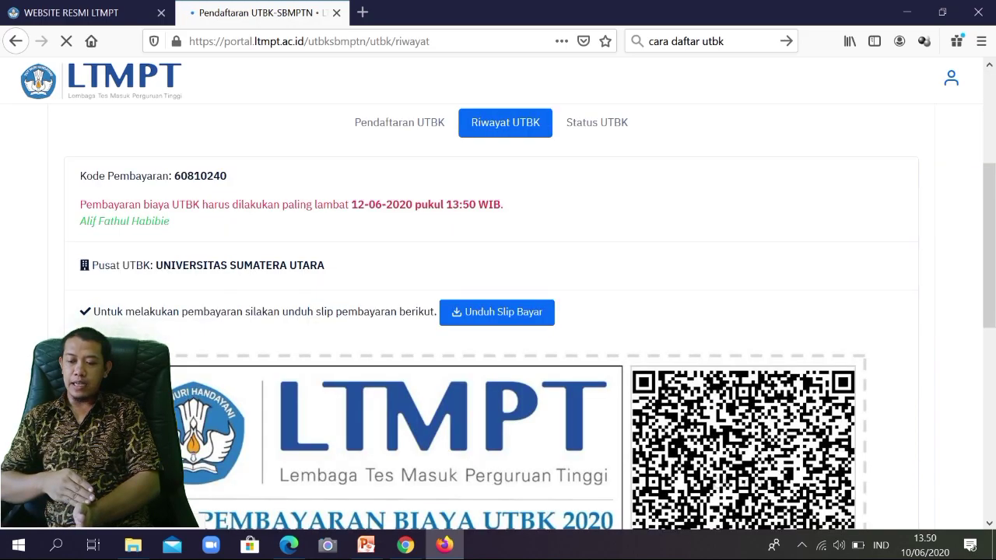
scroll(498, 311, down, 1)
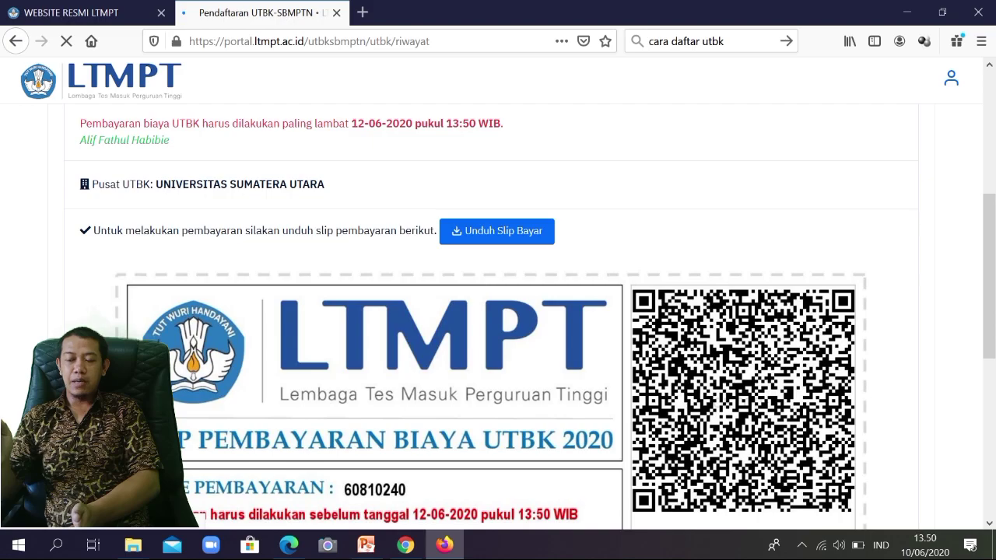
scroll(498, 311, up, 3)
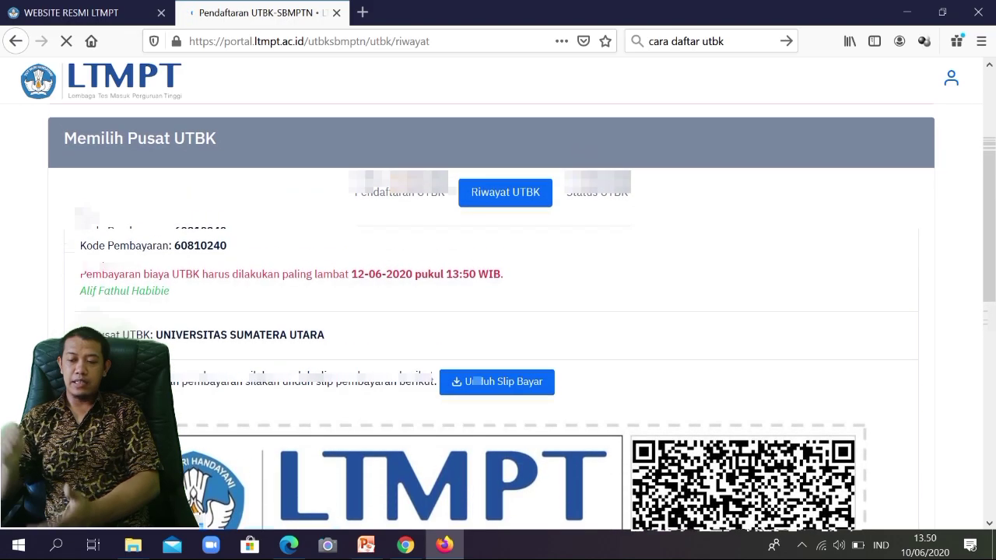
scroll(498, 311, down, 7)
scroll(498, 311, up, 3)
scroll(498, 311, down, 3)
scroll(498, 311, up, 3)
scroll(498, 311, up, 2)
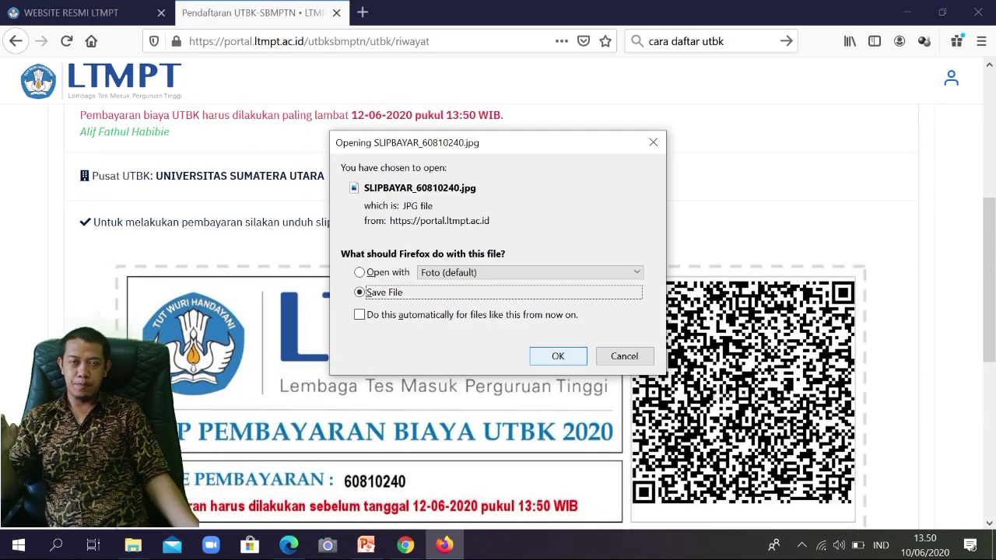
Step: Save the payment slip file, then click Selanjutnya at the bottom of Riwayat UTBK
key(Return)
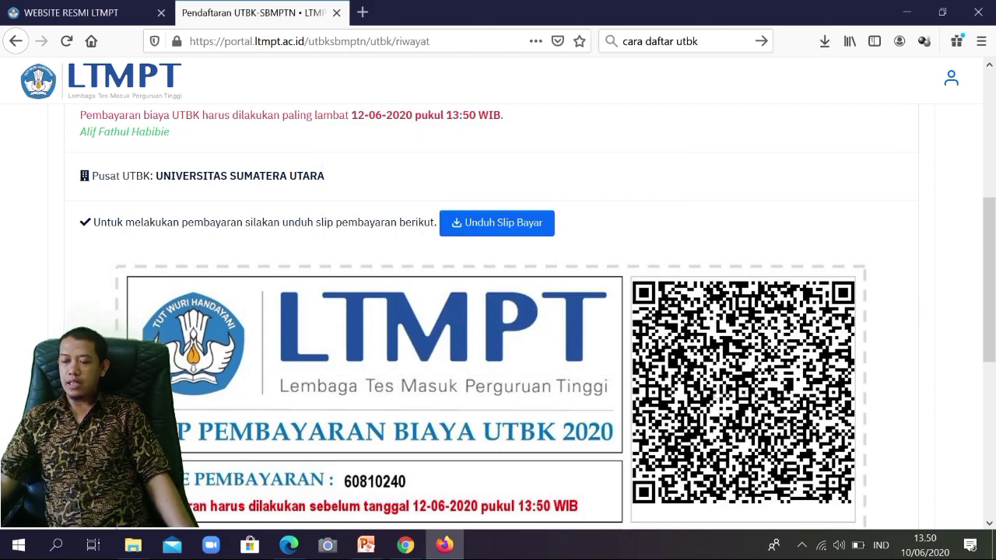
scroll(498, 311, down, 5)
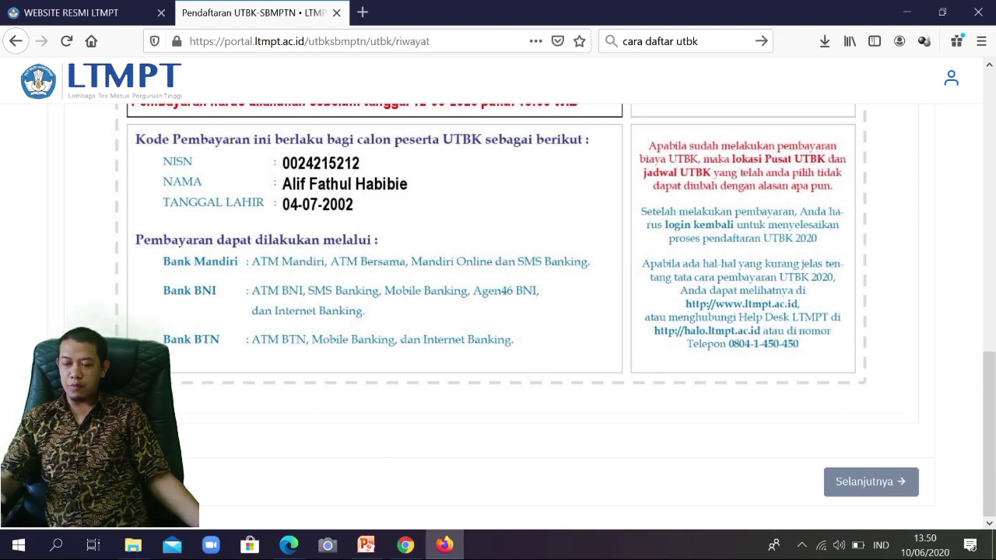
scroll(498, 311, up, 4)
scroll(497, 311, down, 3)
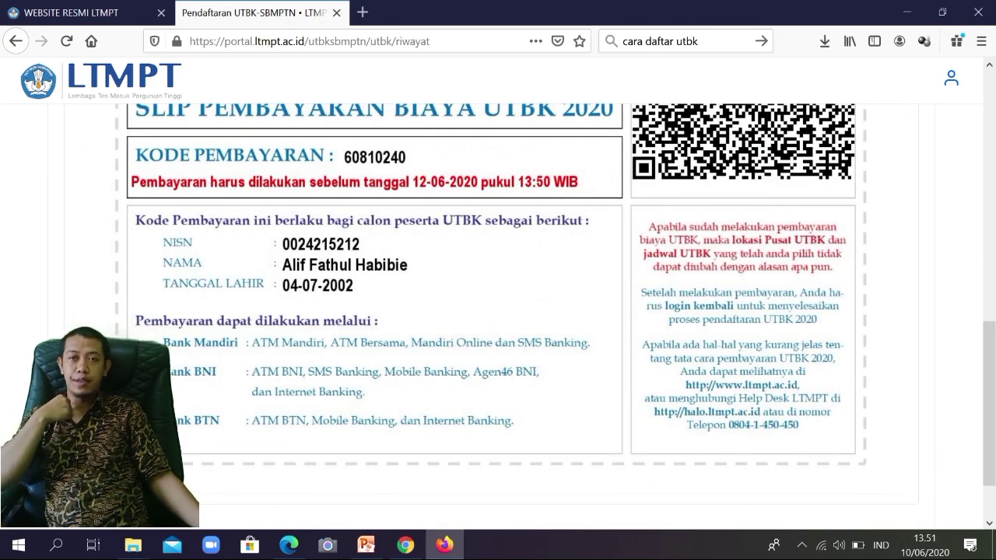
scroll(498, 311, down, 1)
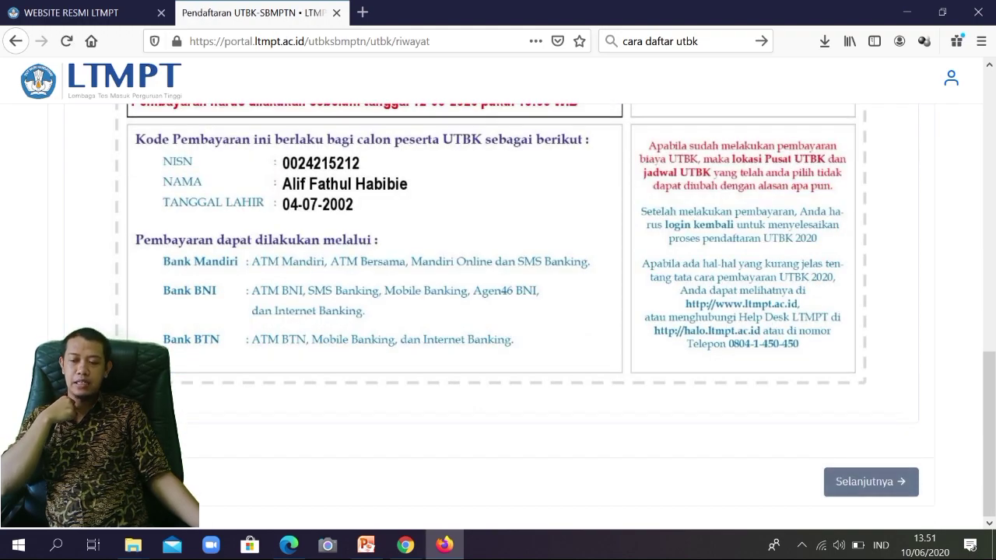
click(870, 481)
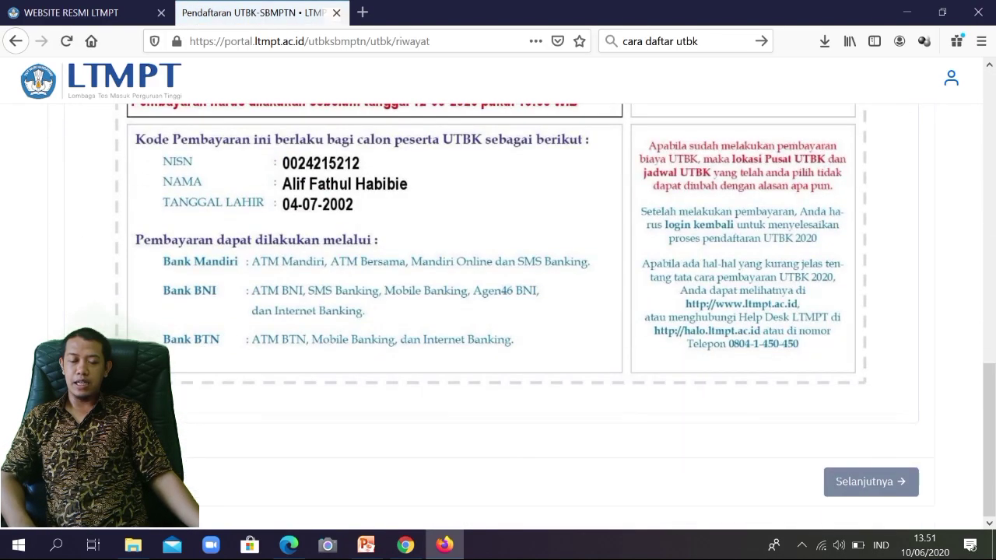
scroll(399, 357, up, 9)
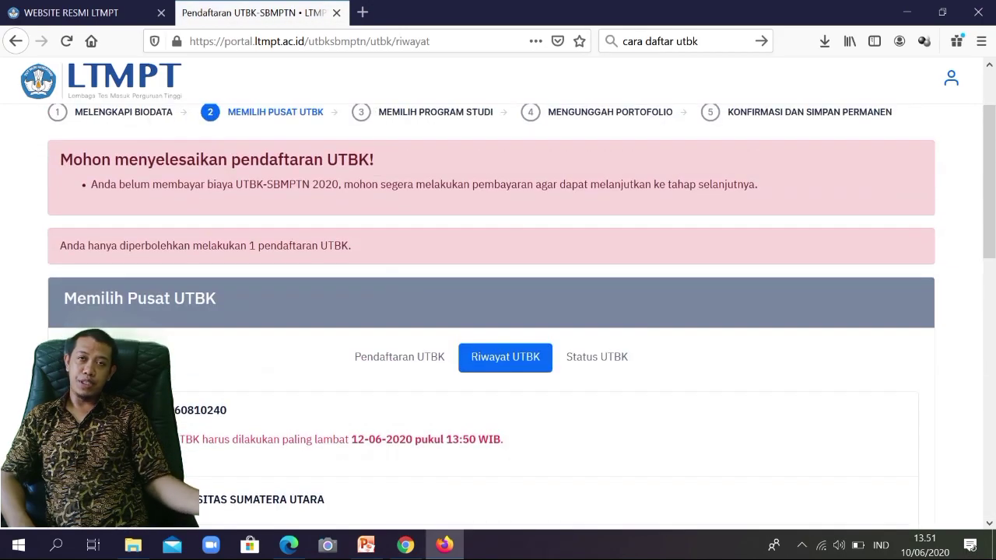
Step: Try step 3 'Memilih Program Studi', still blocked by the unpaid fee, and open the account menu
scroll(398, 357, up, 2)
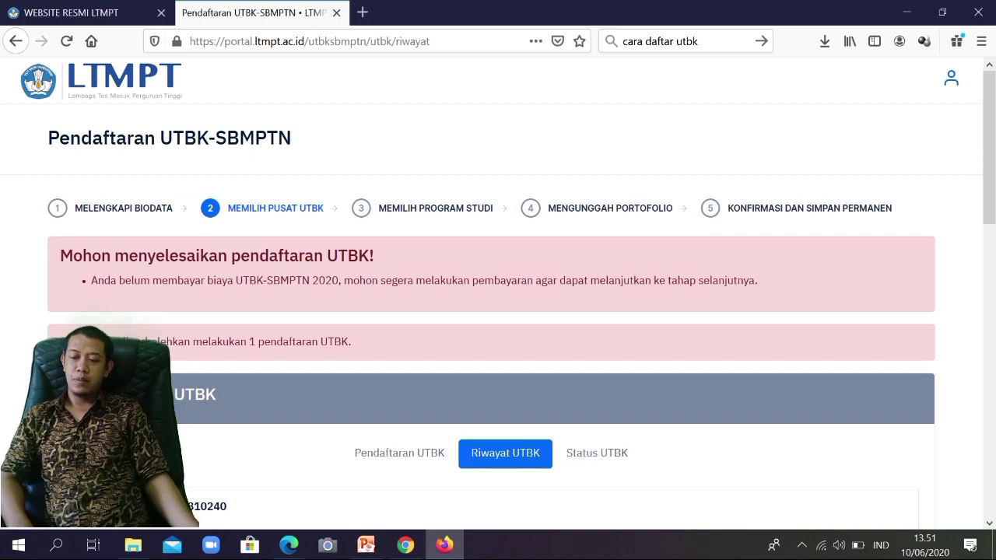
click(435, 209)
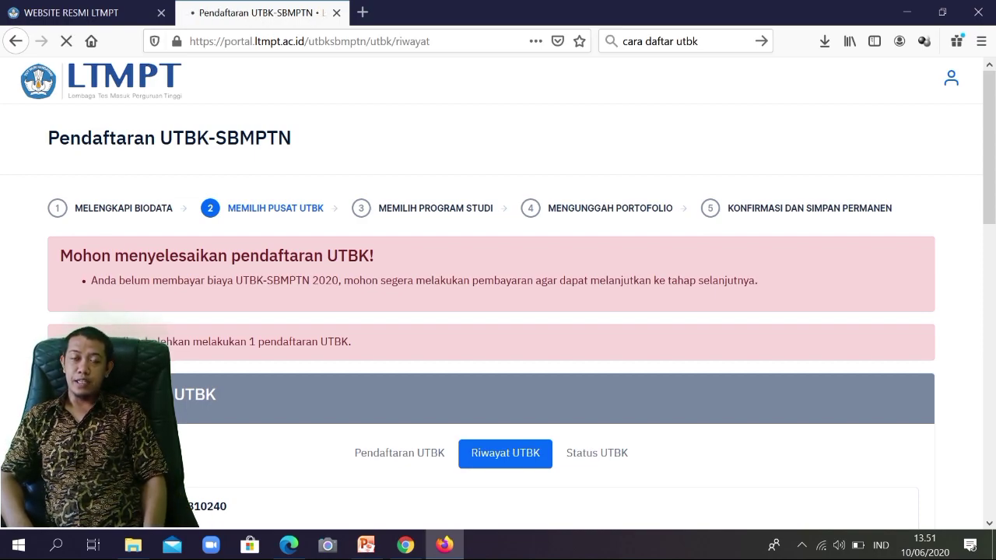
scroll(498, 311, down, 3)
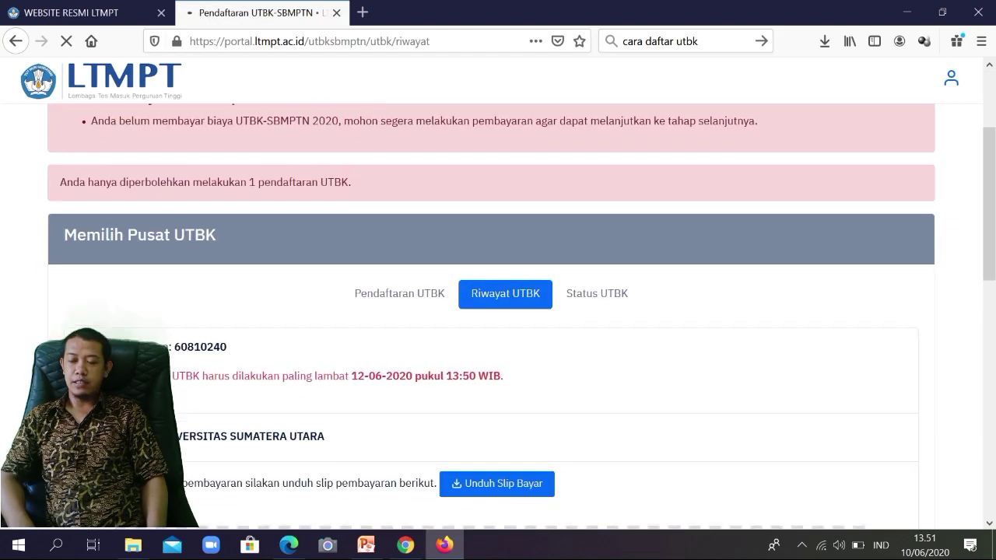
scroll(498, 311, down, 9)
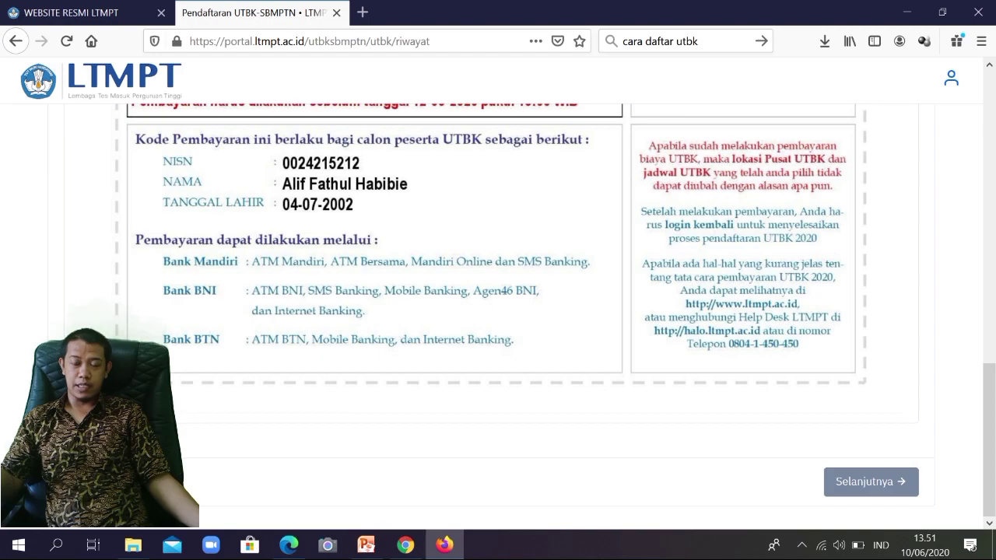
scroll(498, 312, up, 3)
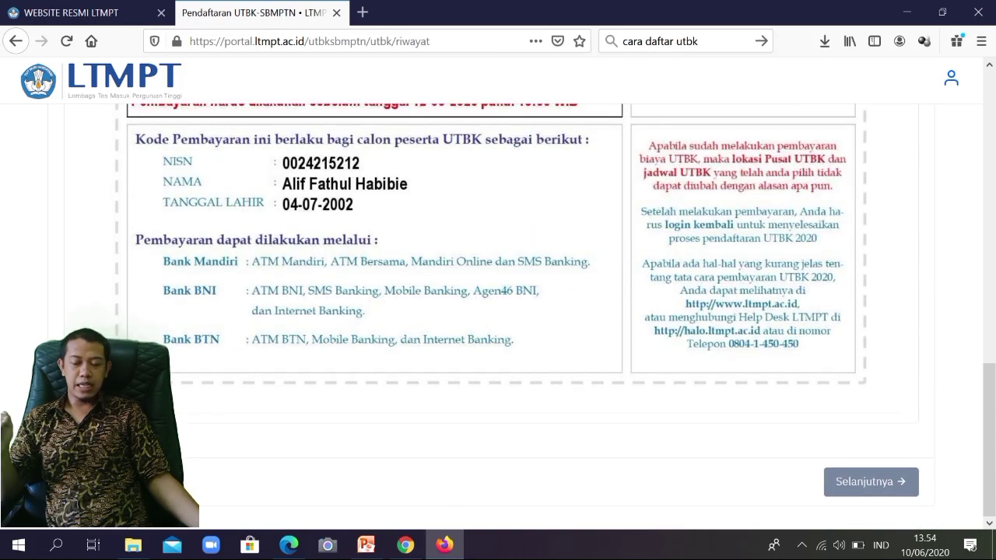
scroll(497, 311, up, 5)
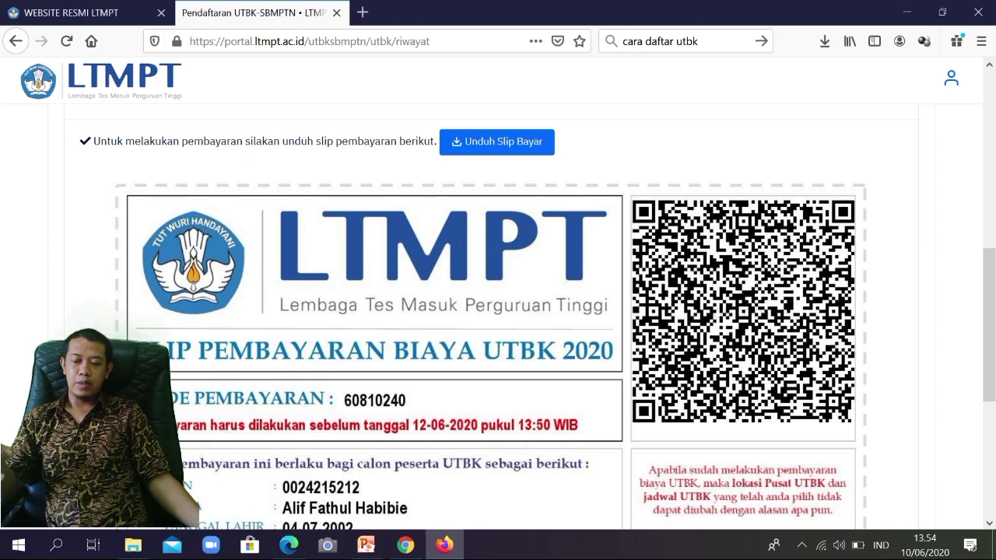
click(950, 79)
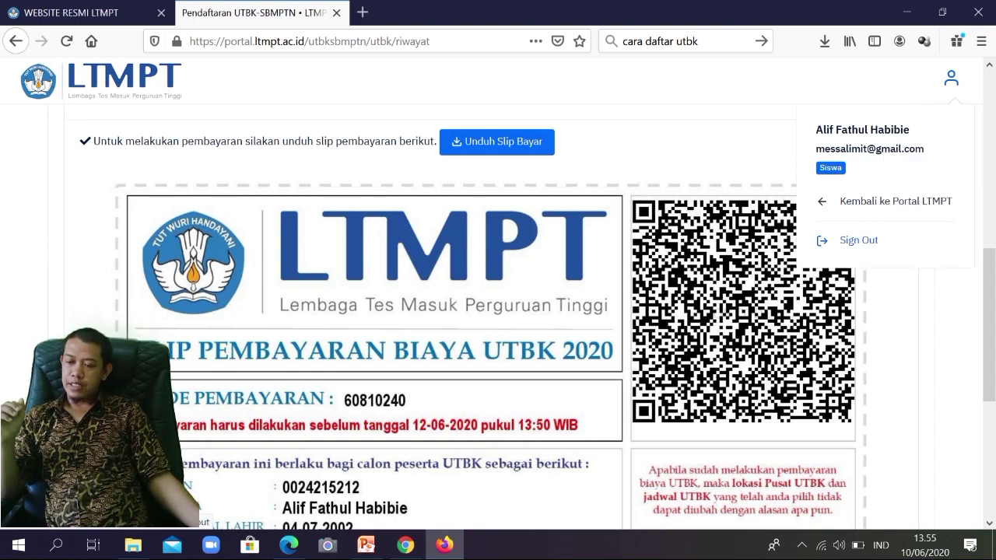
Step: Sign out and log back in with the registered account's e-mail address and password
click(858, 240)
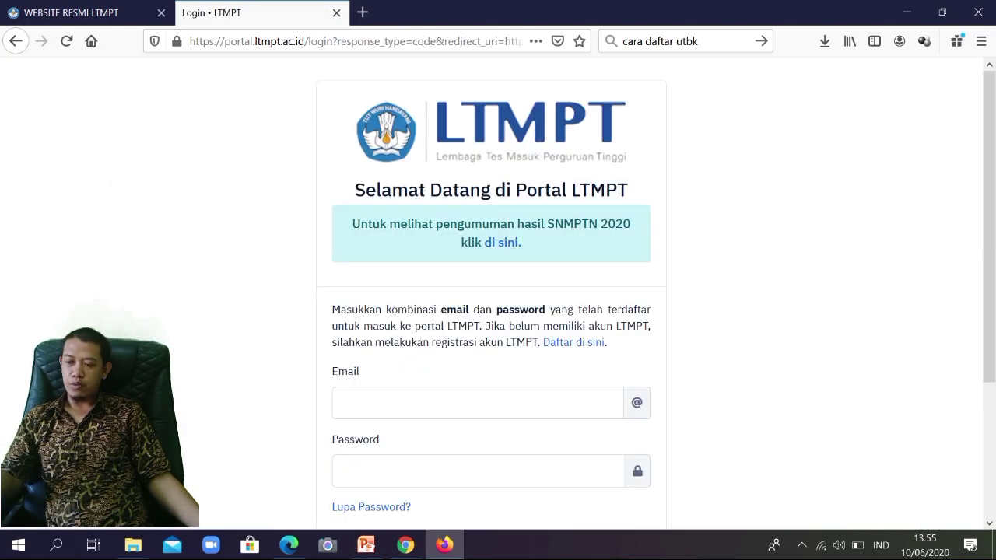
click(478, 403)
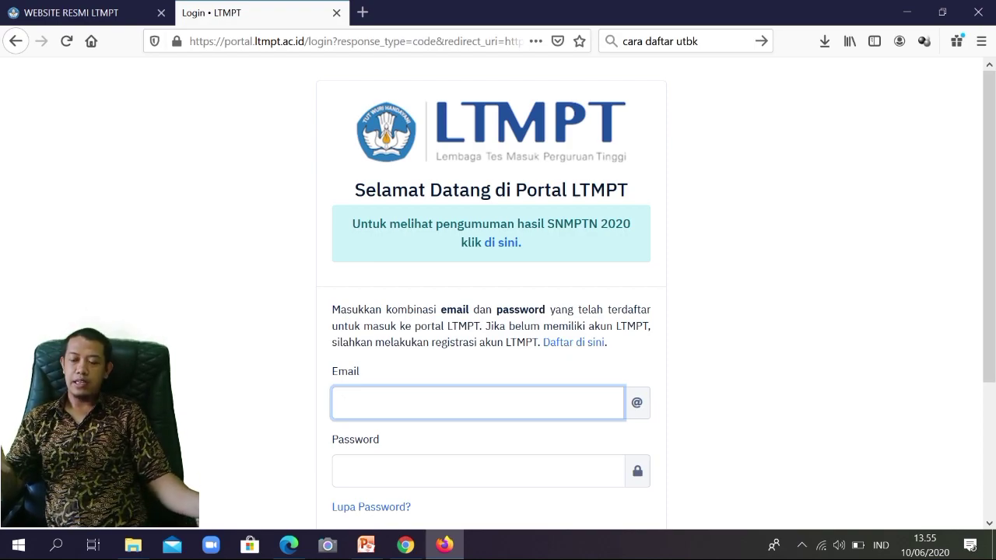
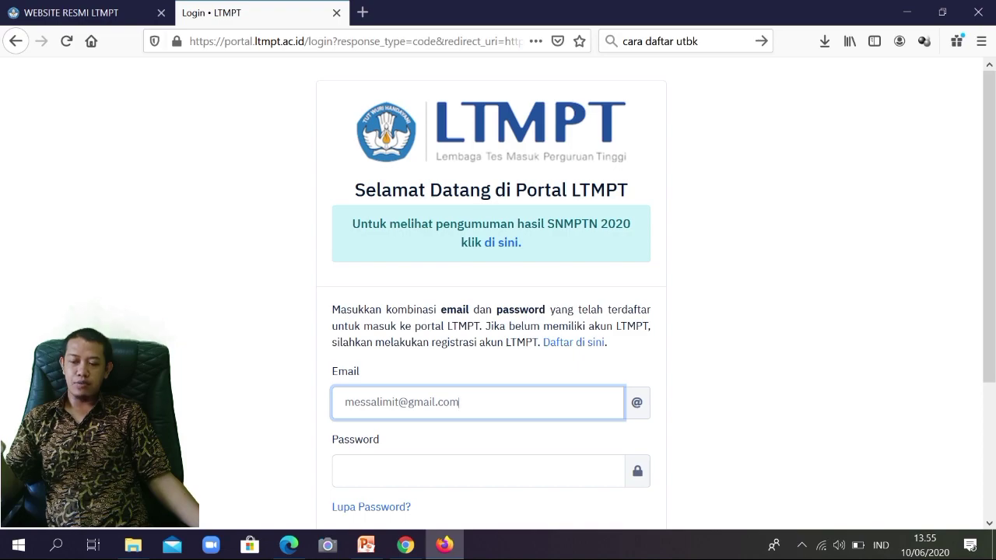
key(Tab)
text(•••)
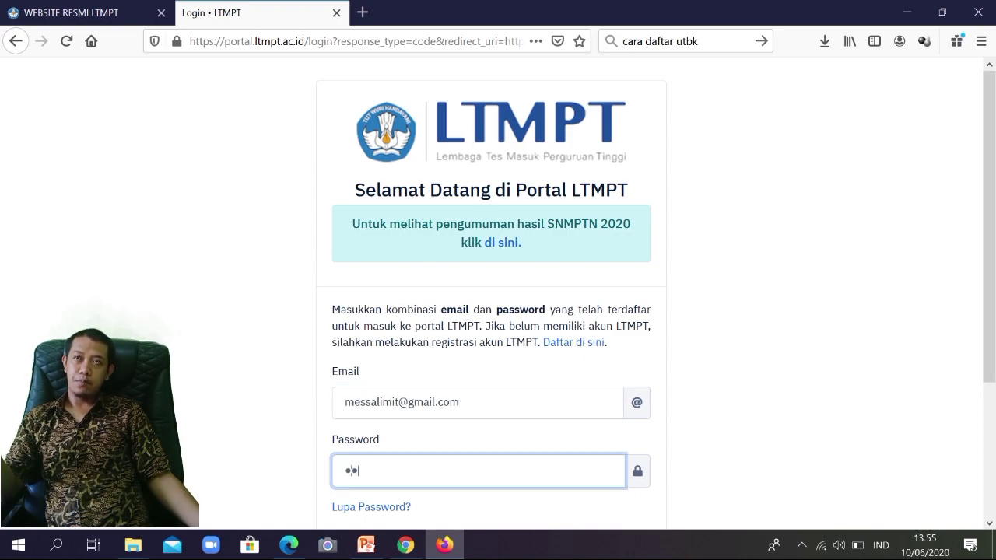
text(••••)
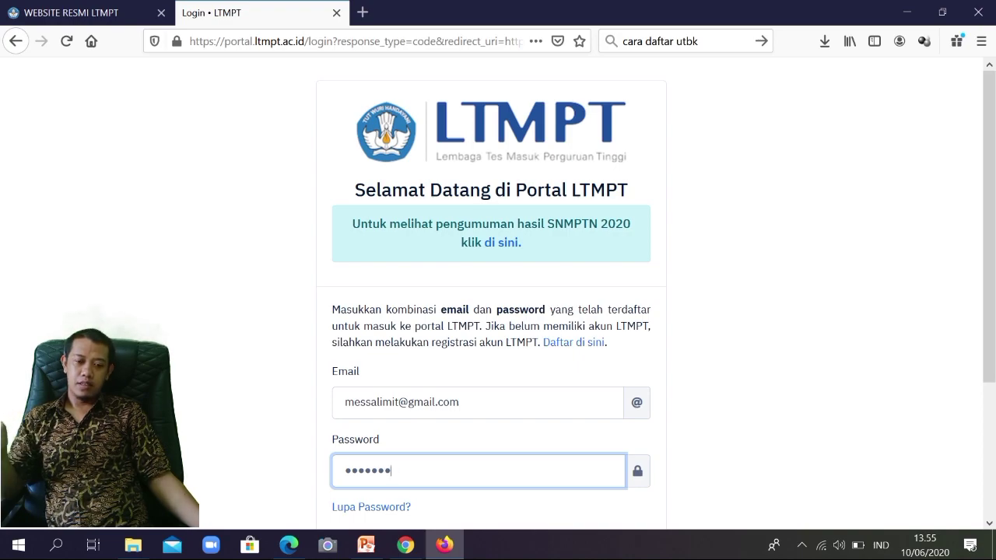
text(••)
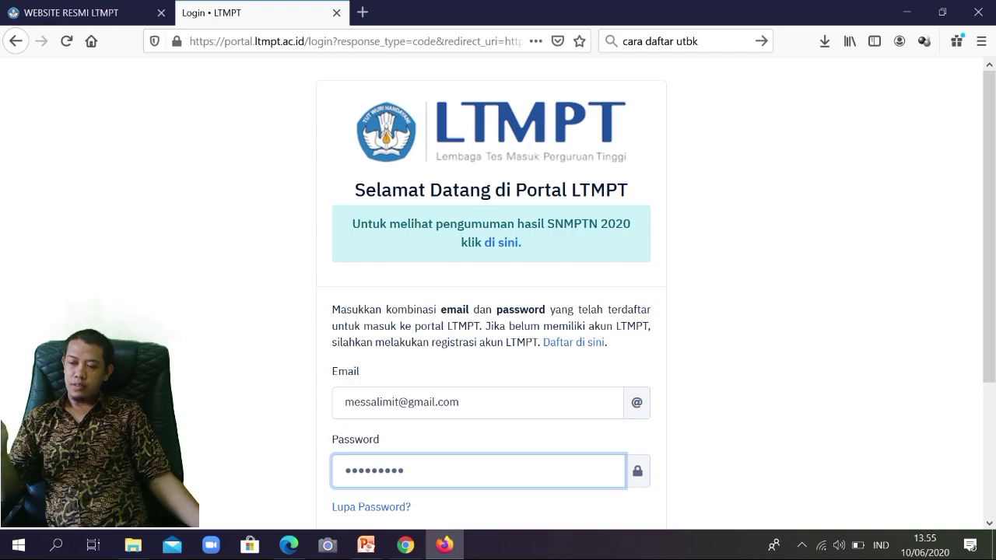
key(Return)
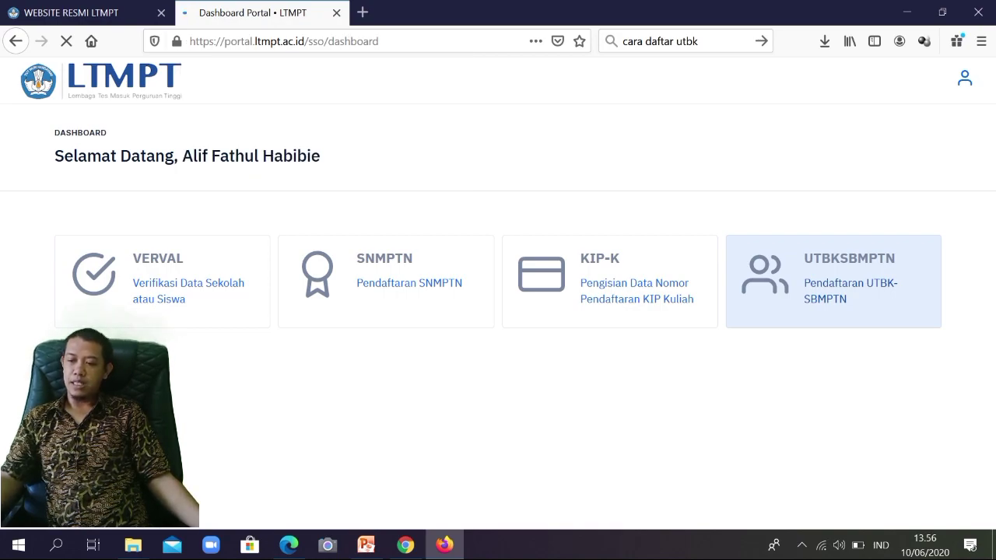
Step: Review the registration steps on the LTMPT information tab, then open the UTBKSBMPTN registration
key(ctrl+Tab)
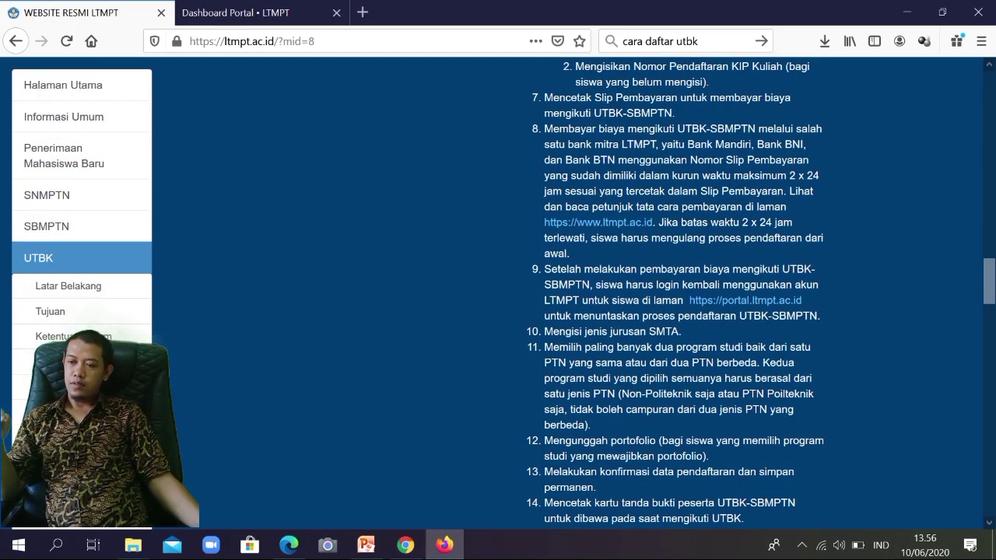
scroll(669, 295, down, 3)
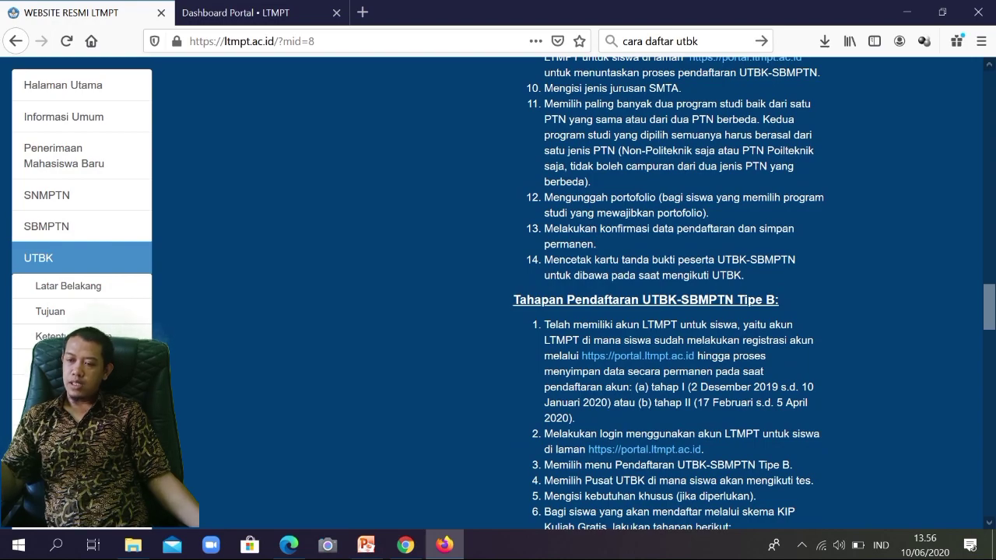
key(ctrl+Tab)
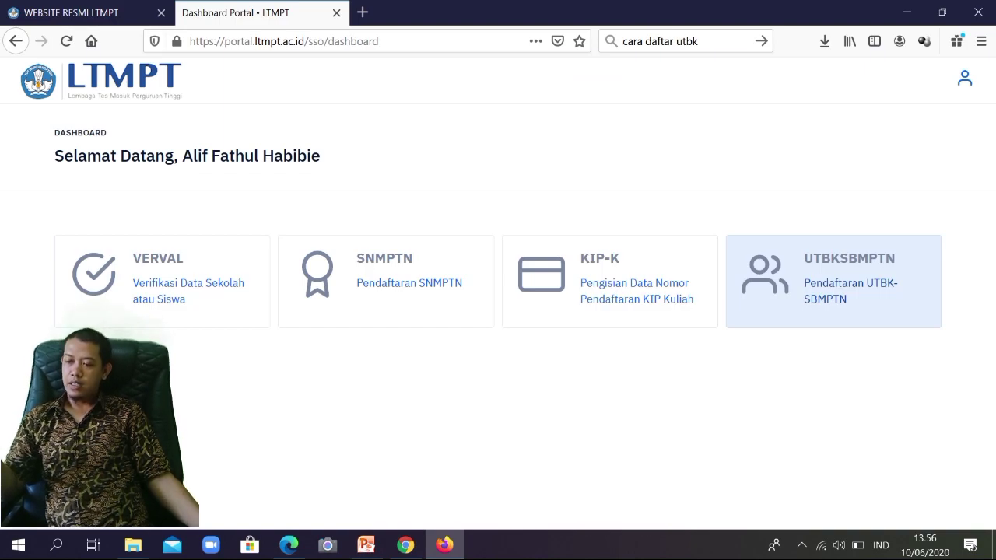
click(833, 282)
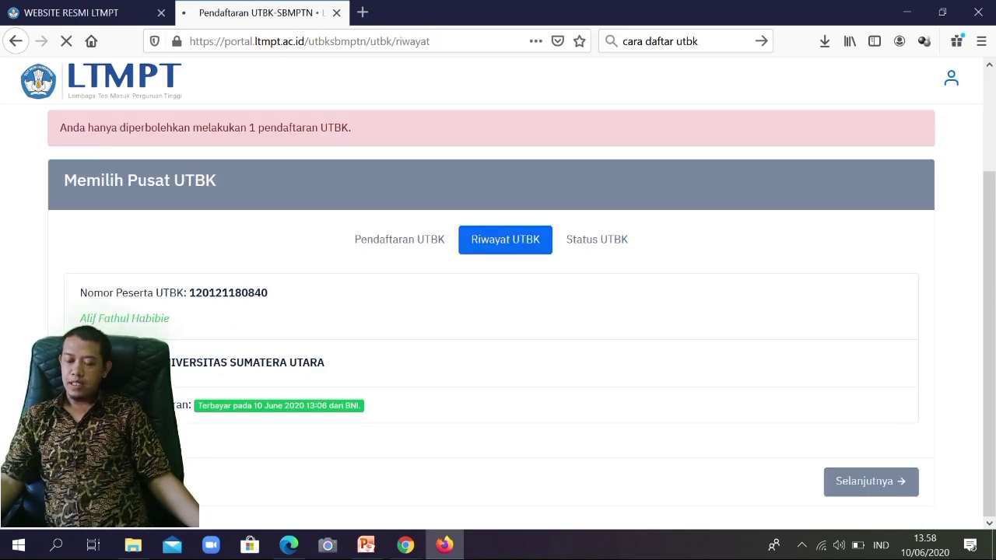
Step: Set the first choice to UNIVERSITAS ISLAM NEGERI SUMATERA UTARA, Sistem Informasi, by searching 'universitas islam negeri sum'
scroll(498, 312, down, 4)
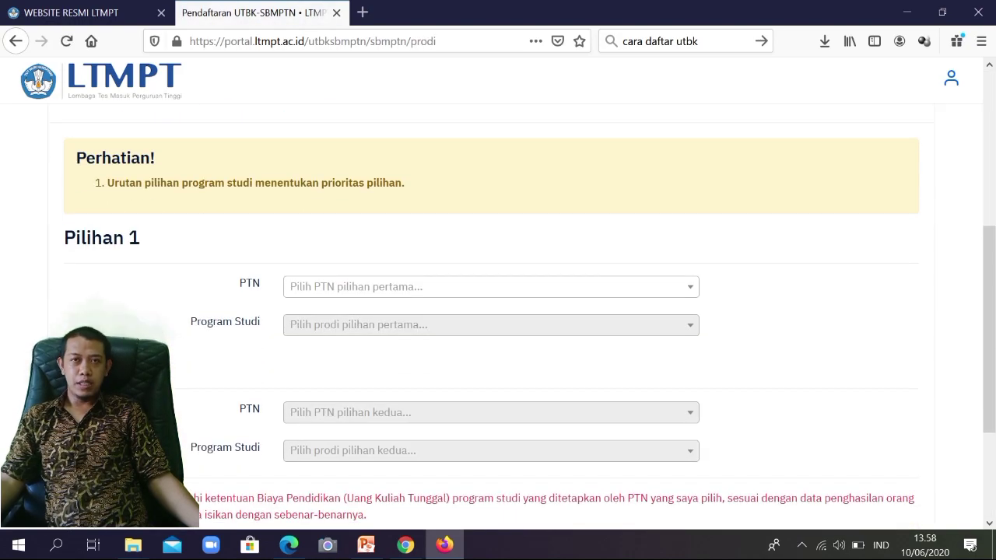
scroll(497, 311, up, 2)
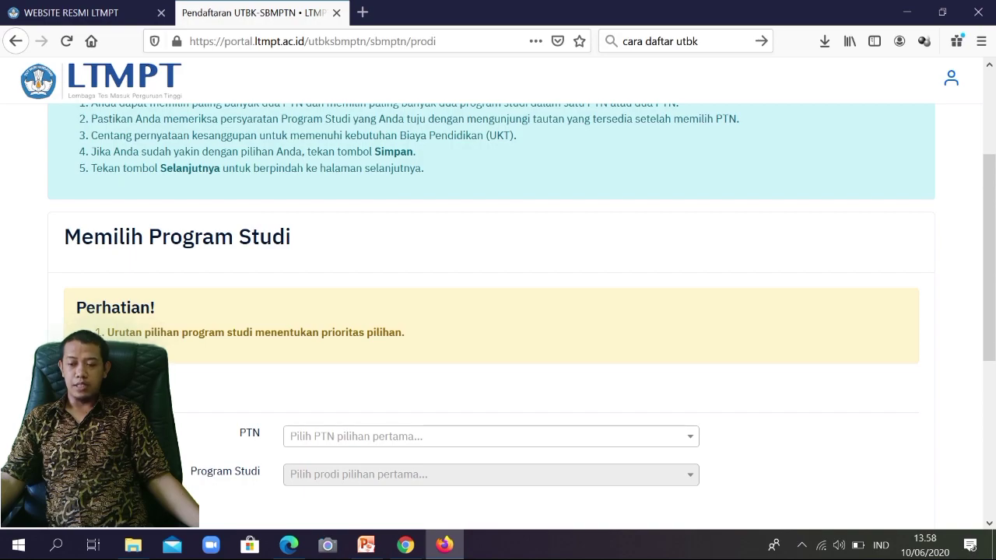
scroll(497, 311, down, 1)
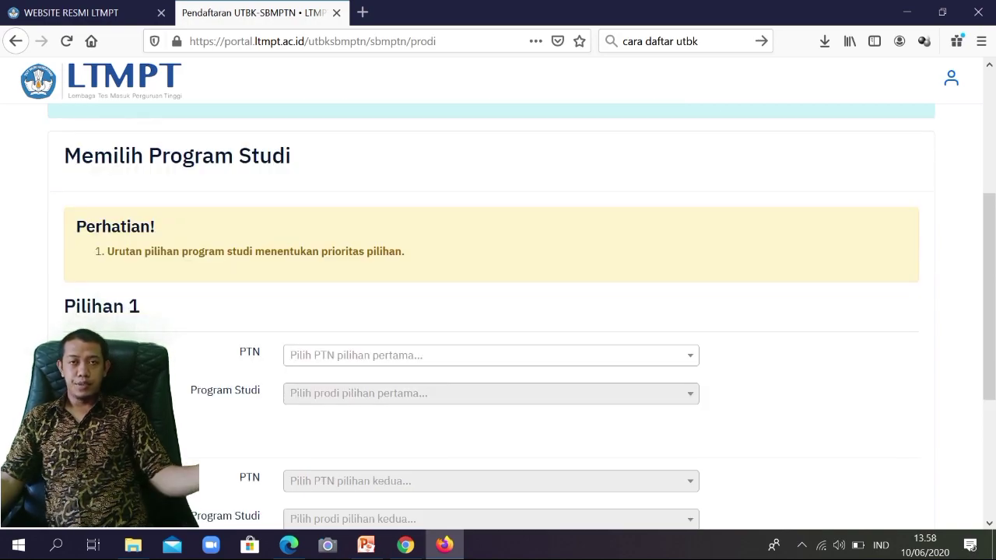
click(490, 355)
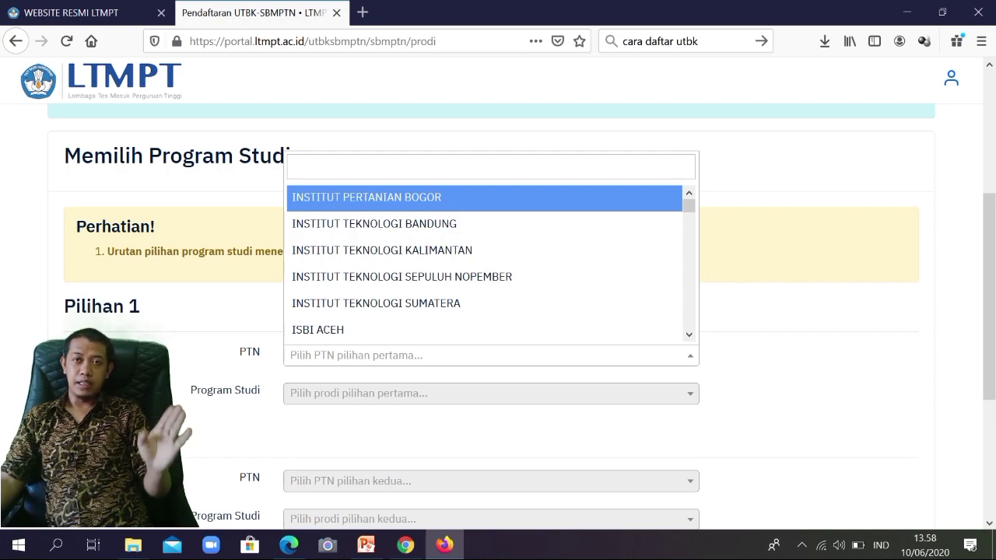
text(un)
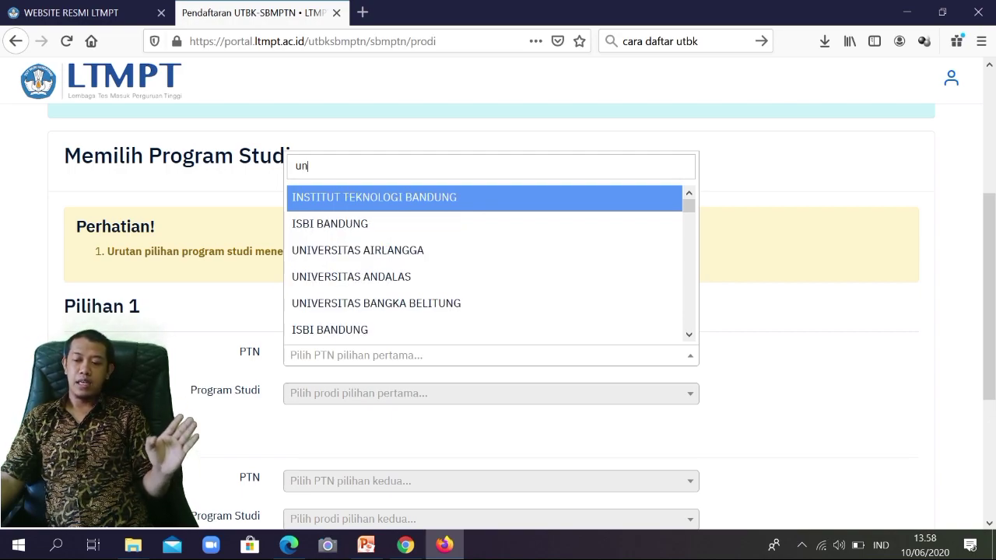
text(iv)
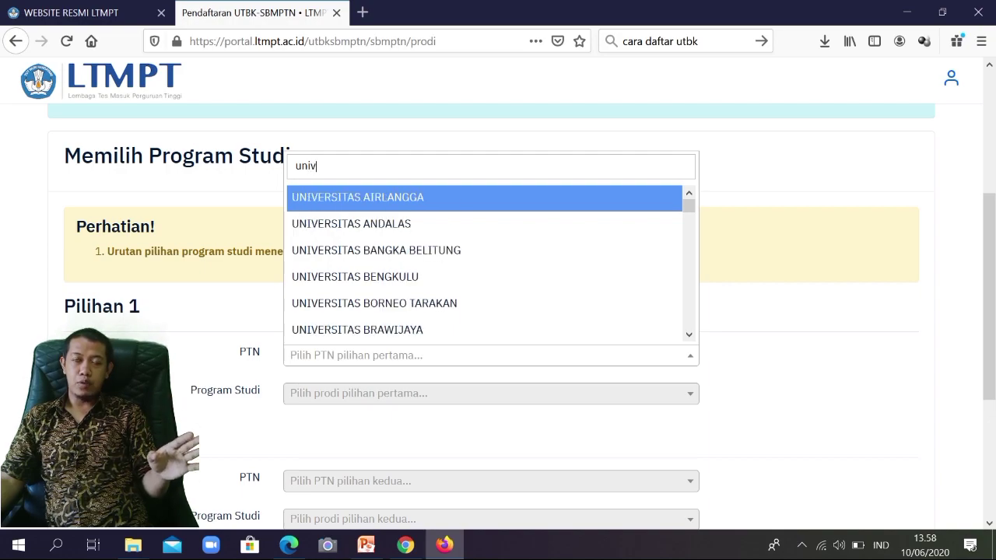
text(ersit)
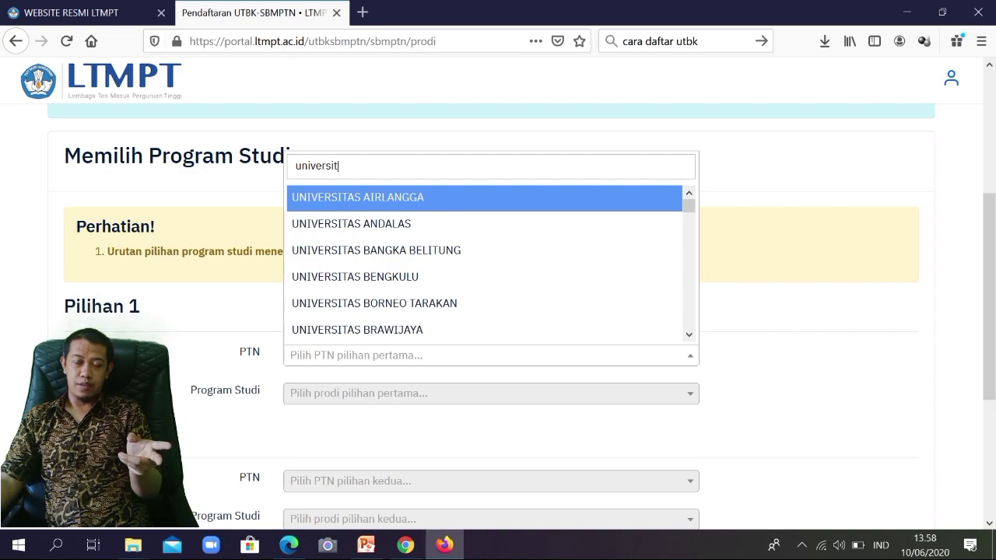
text(as is)
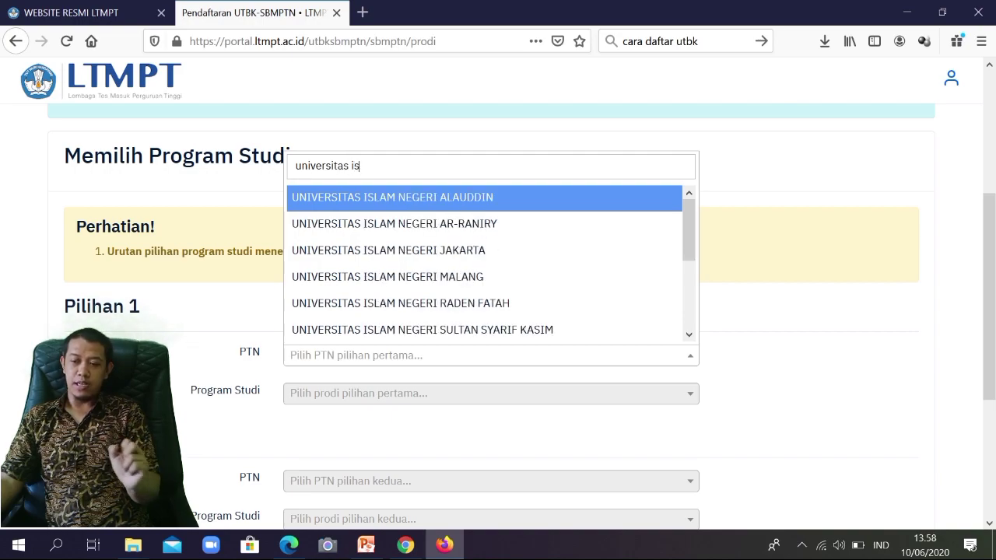
text(lam)
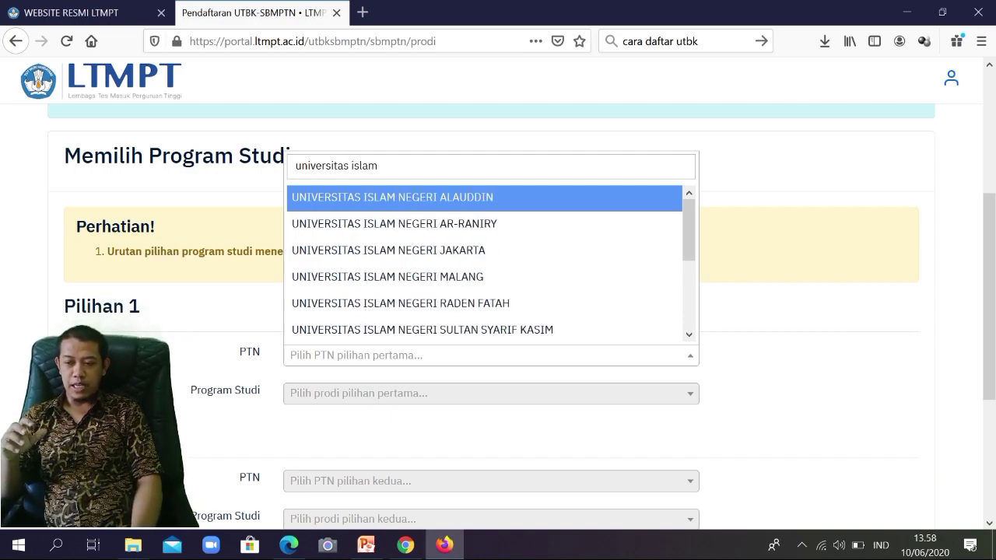
text( nege)
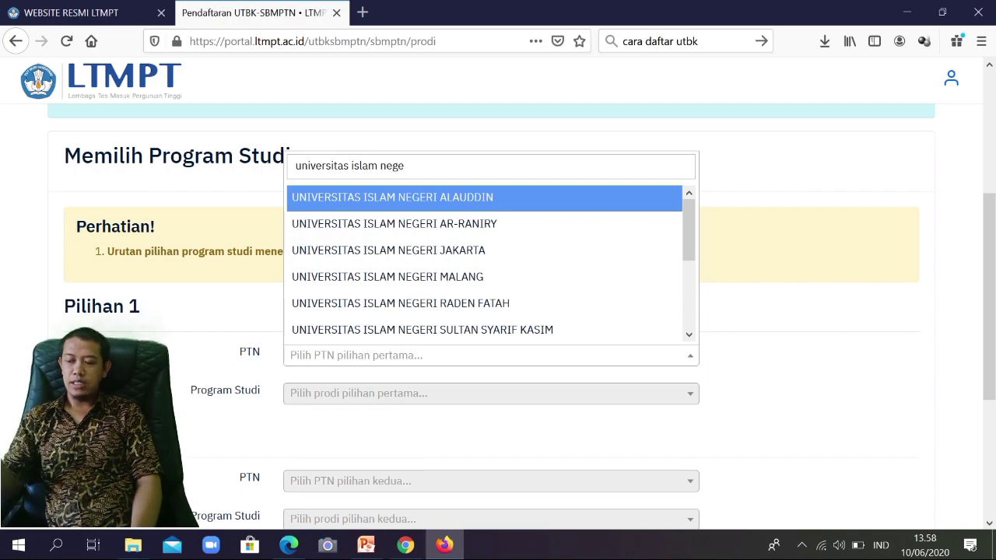
text(ri )
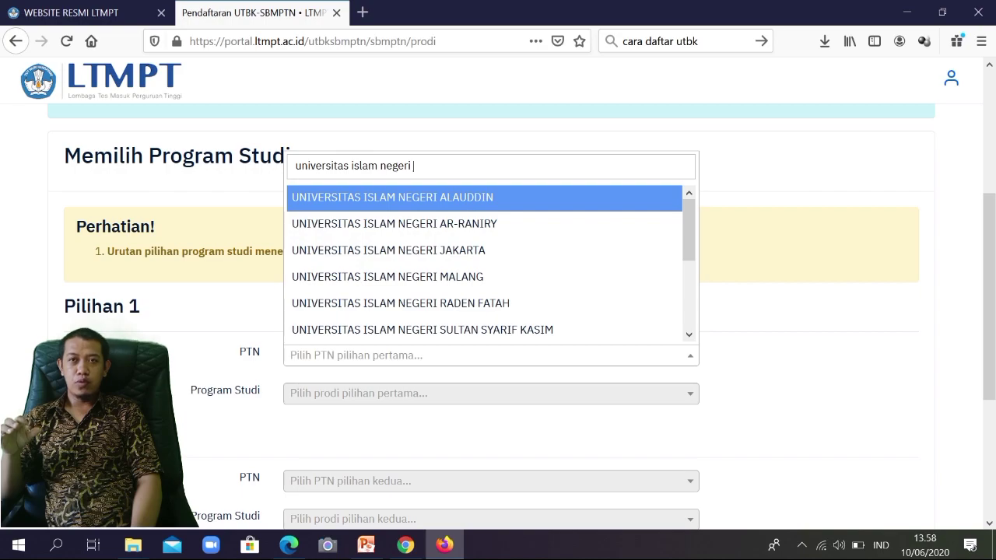
text(sum)
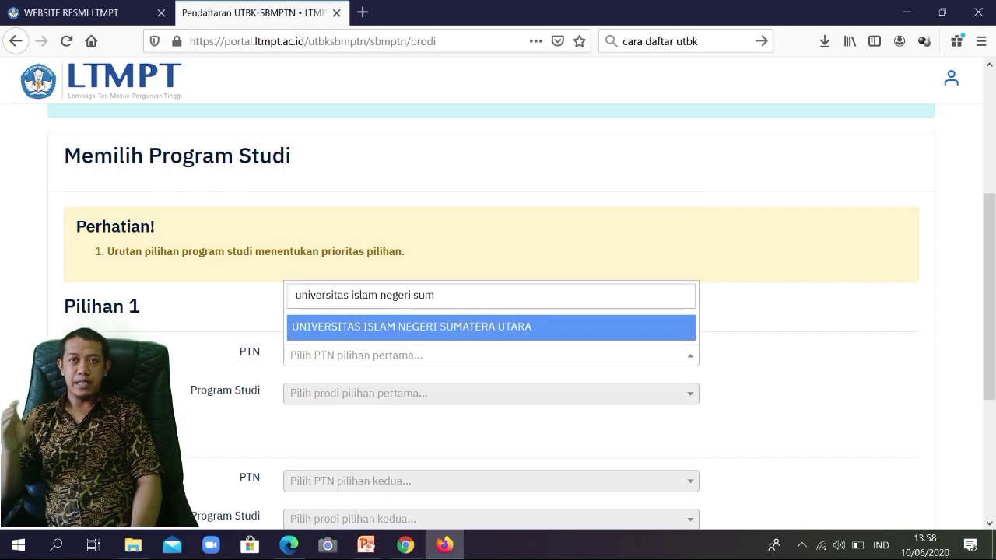
key(Return)
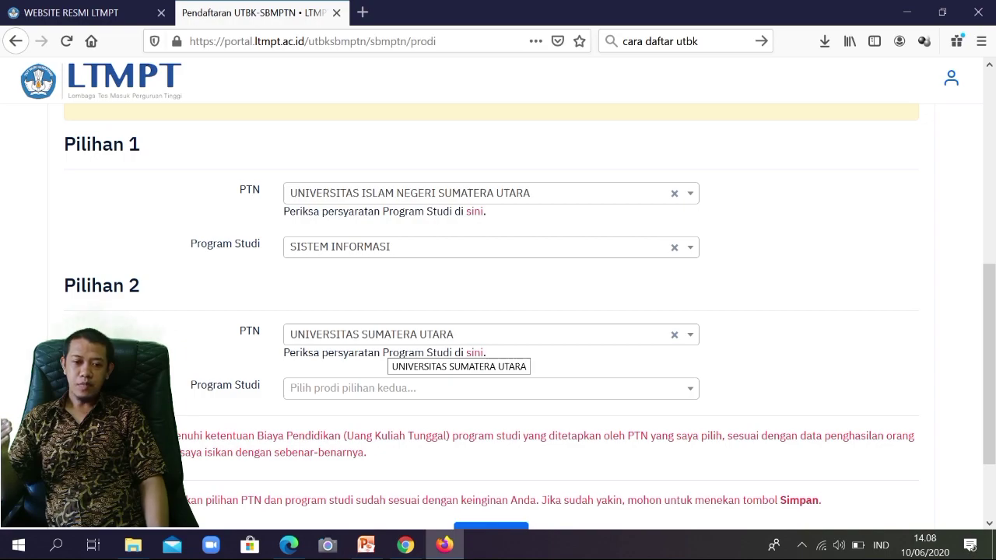
click(459, 388)
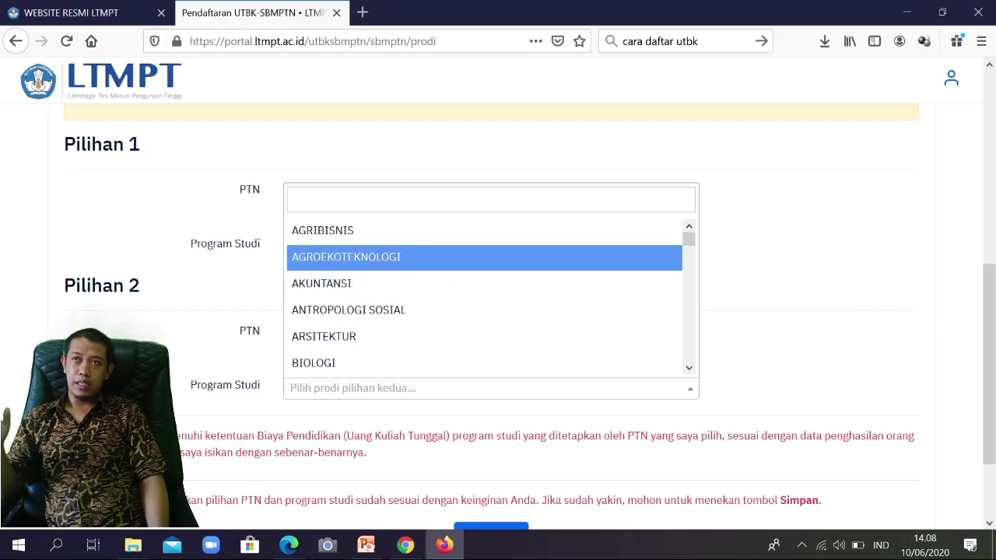
Step: Choose AGRIBISNIS as the second-choice programme and briefly check the registration steps on the info tab
click(458, 231)
scroll(459, 231, down, 3)
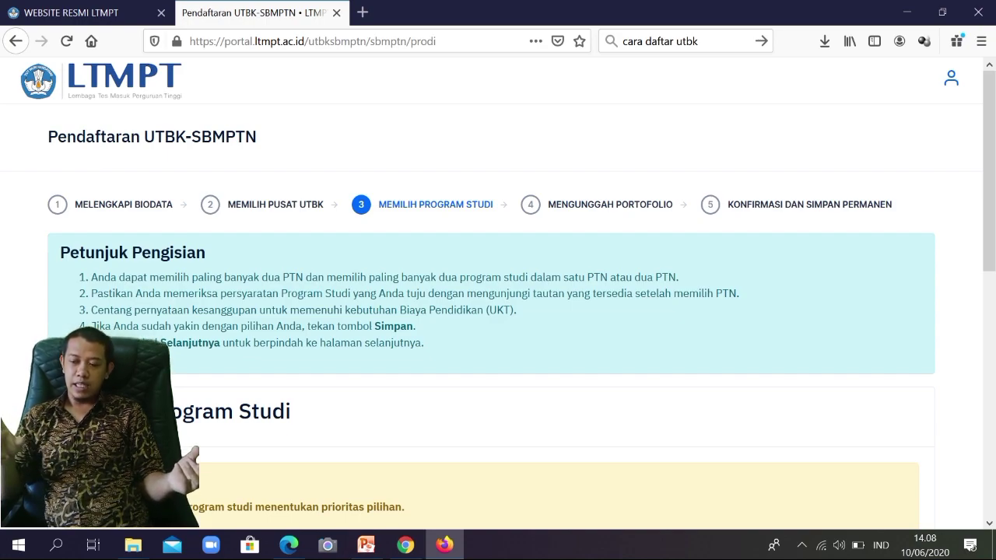
key(ctrl+Tab)
scroll(498, 293, down, 2)
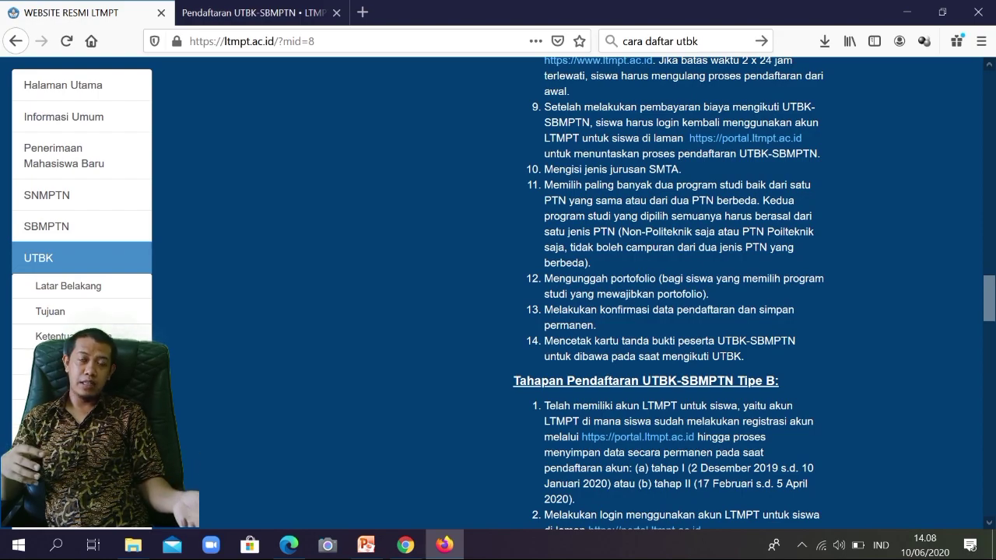
key(ctrl+Tab)
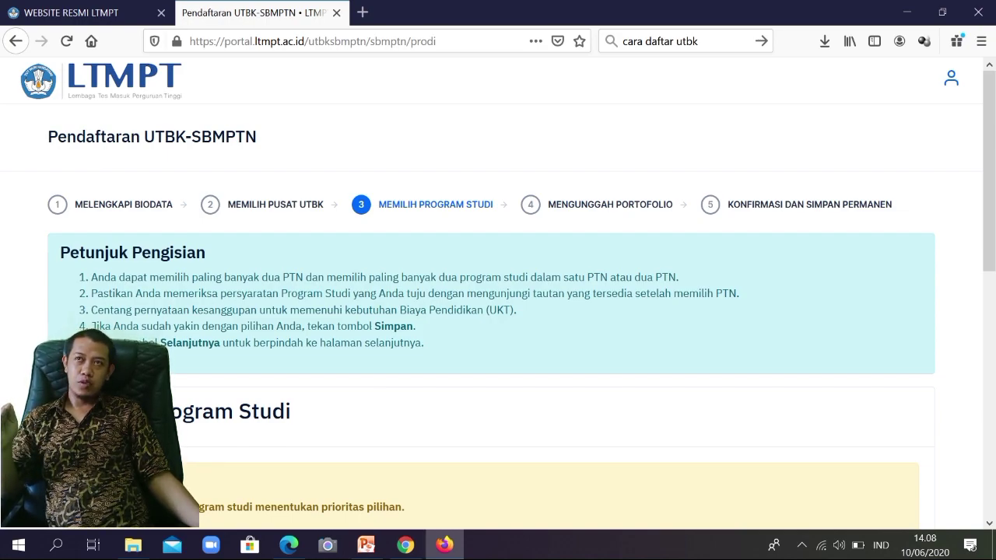
scroll(365, 349, down, 5)
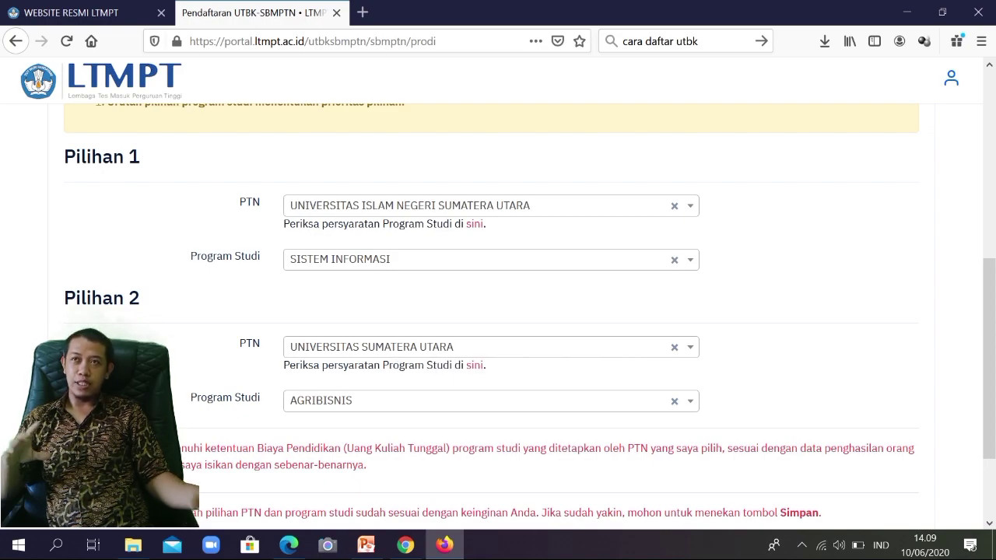
Step: Continue to step 4, Mengunggah Portofolio, where no portfolio upload is needed
scroll(497, 311, down, 2)
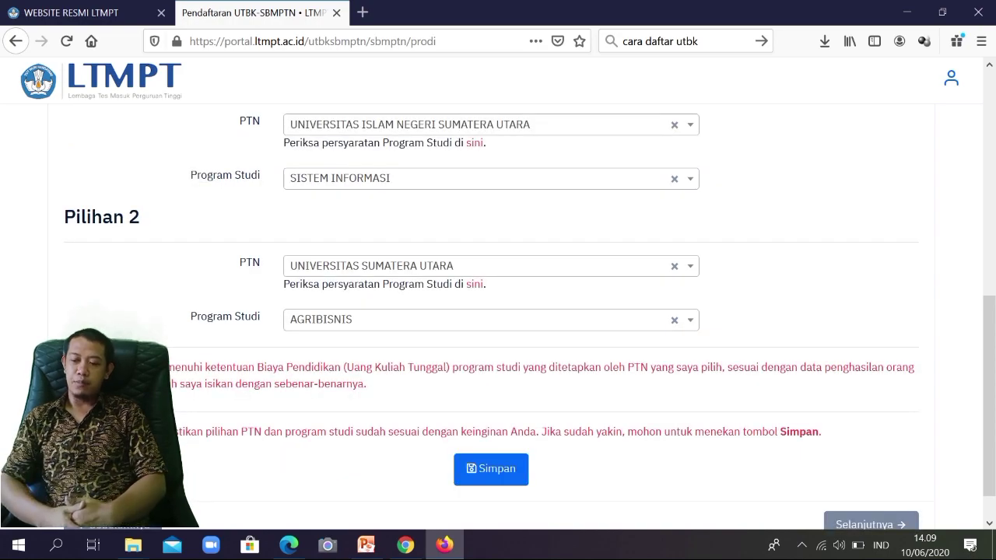
scroll(498, 312, down, 1)
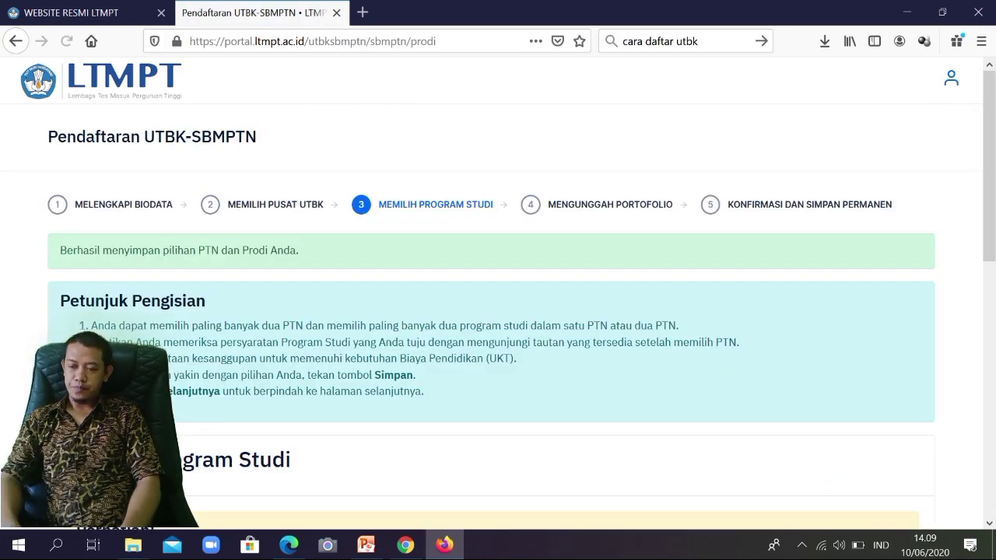
scroll(497, 311, down, 10)
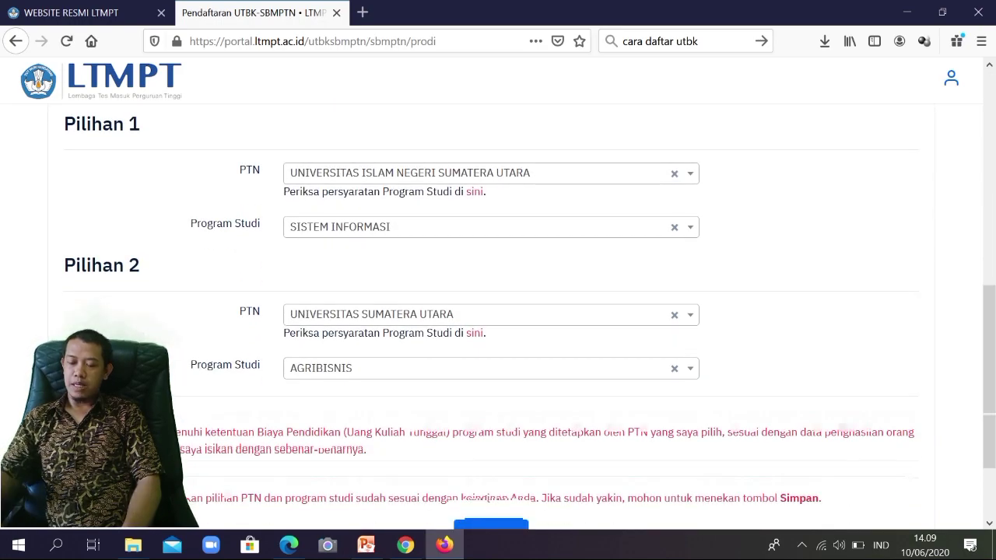
scroll(498, 311, down, 2)
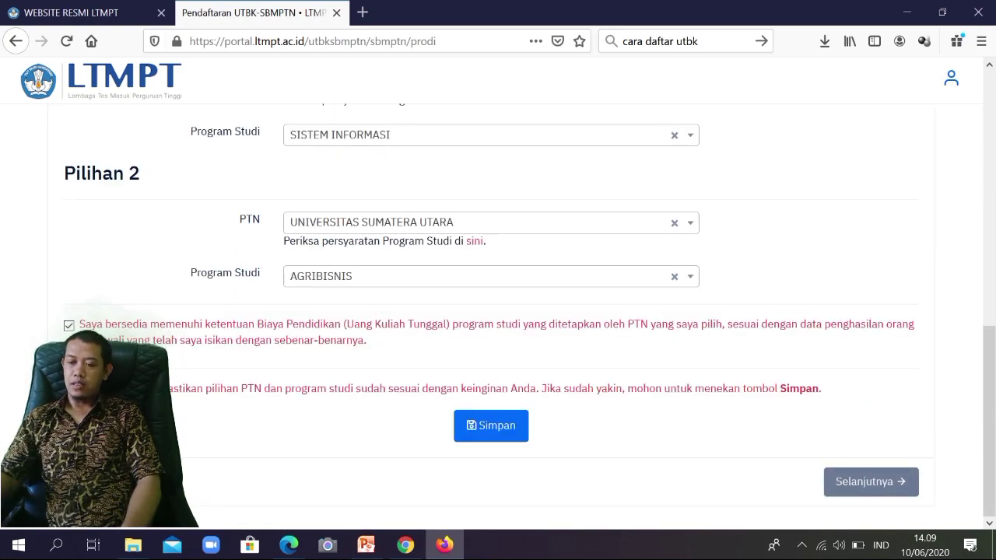
click(870, 481)
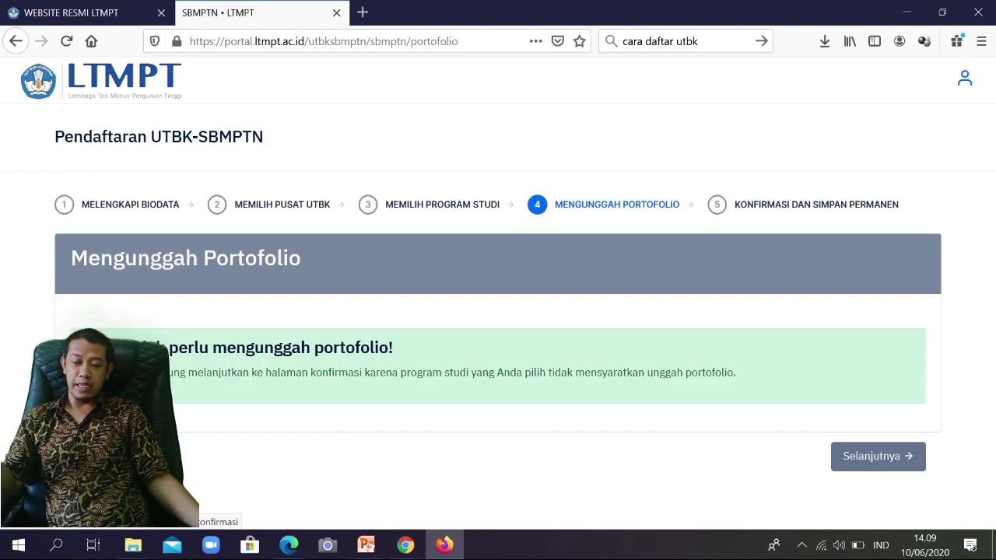
Step: Open the Konfirmasi dan Simpan Permanen step and review study-programme choices Pilihan 1 and 2
click(877, 456)
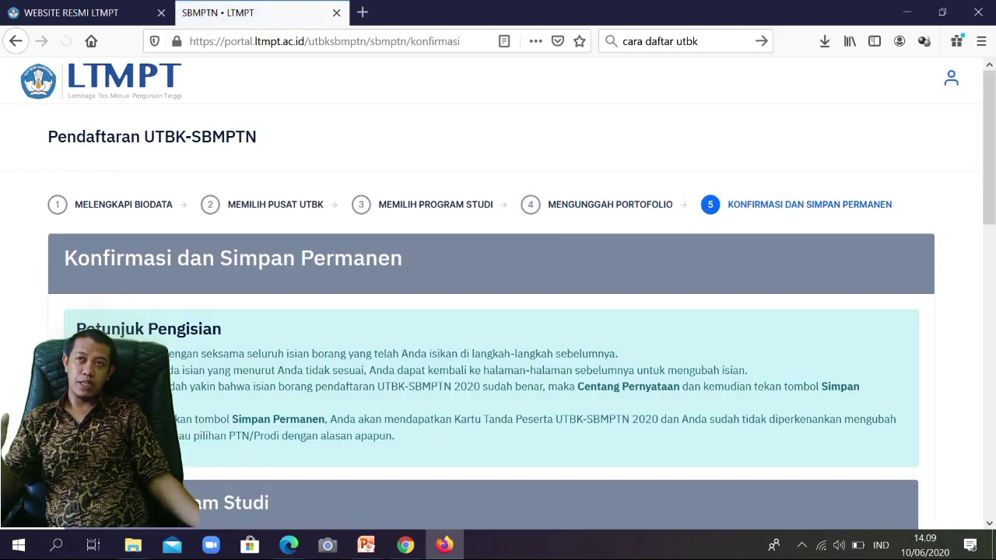
scroll(498, 311, down, 5)
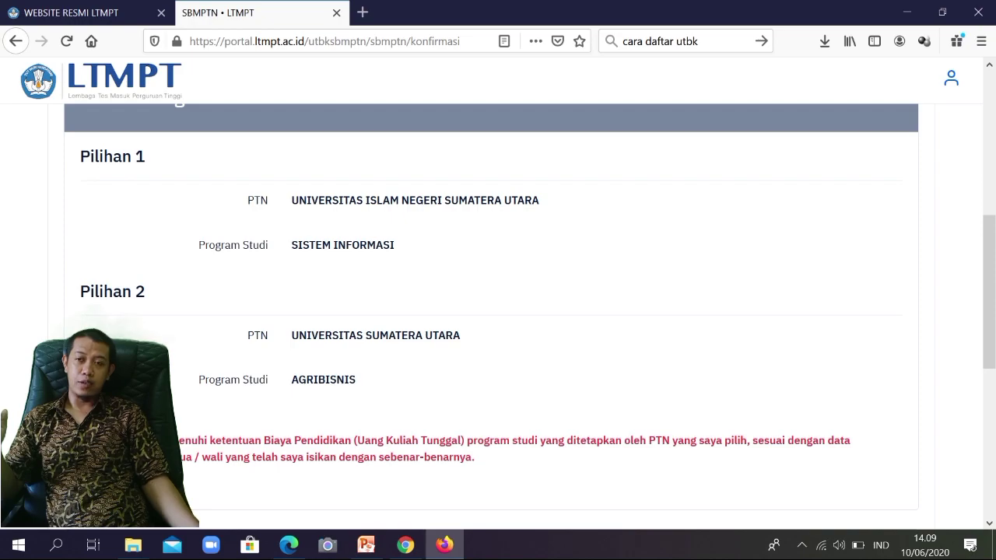
scroll(498, 311, down, 4)
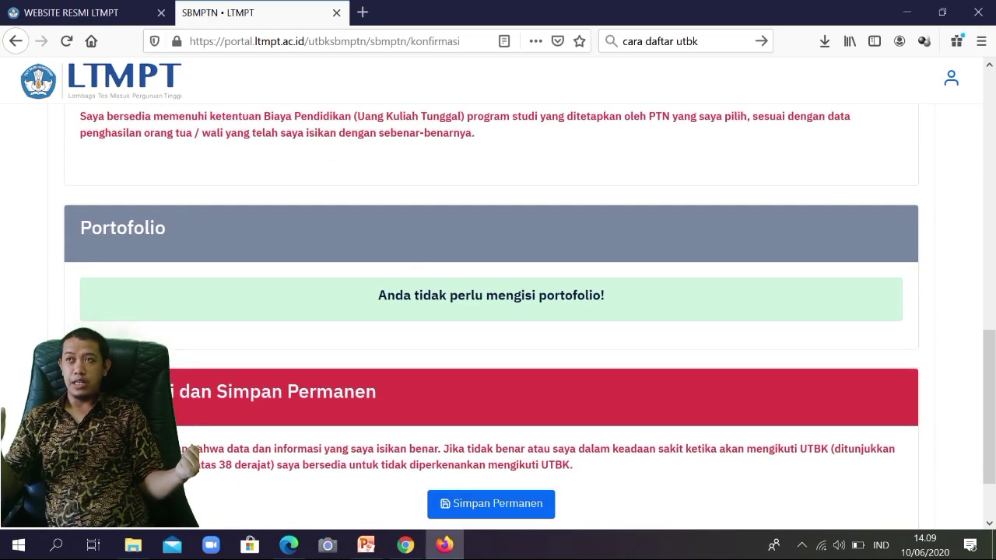
scroll(498, 311, down, 1)
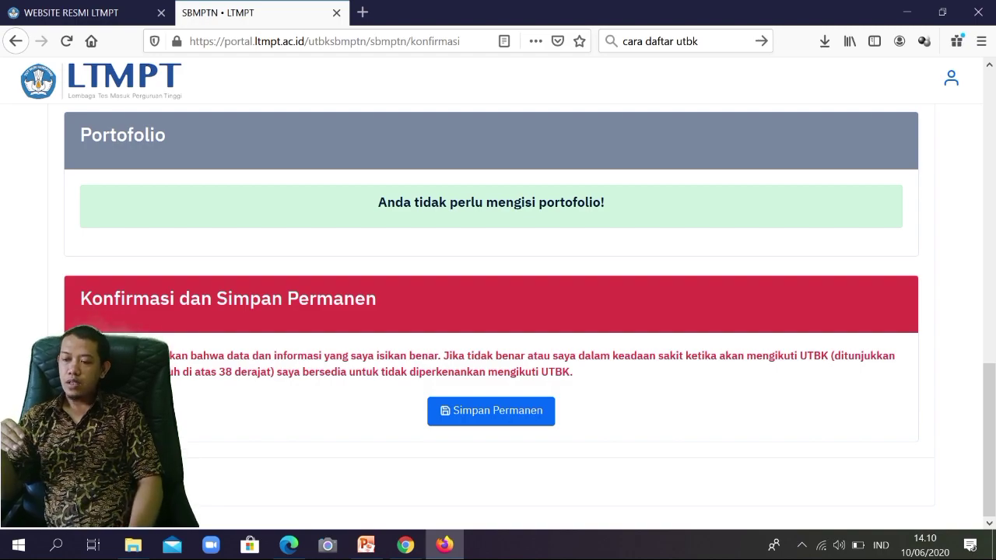
scroll(498, 311, up, 5)
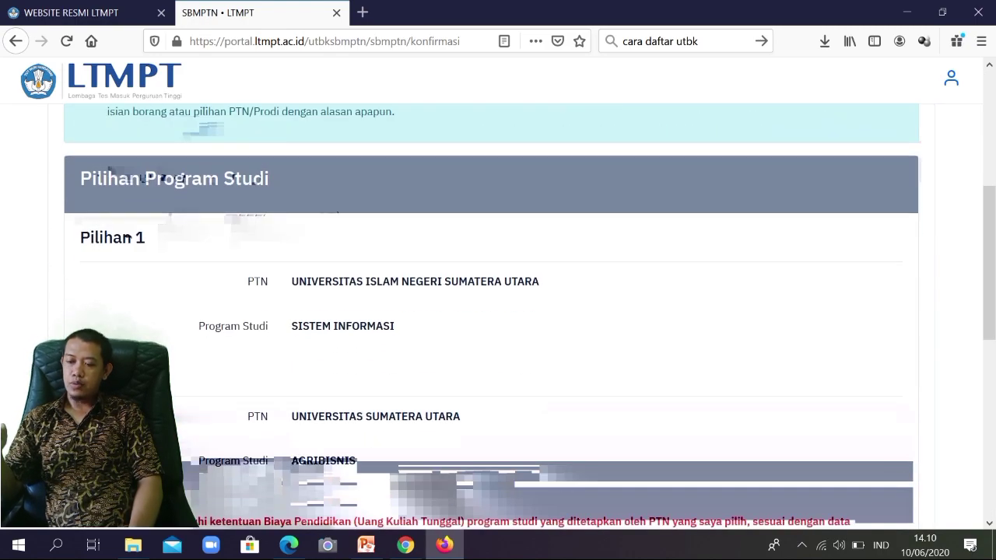
scroll(498, 311, down, 5)
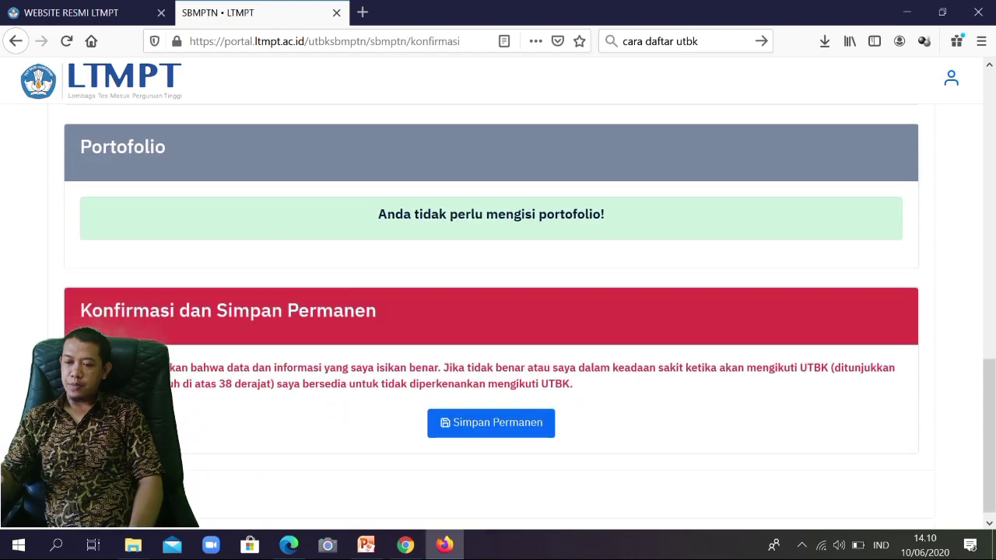
scroll(498, 311, down, 1)
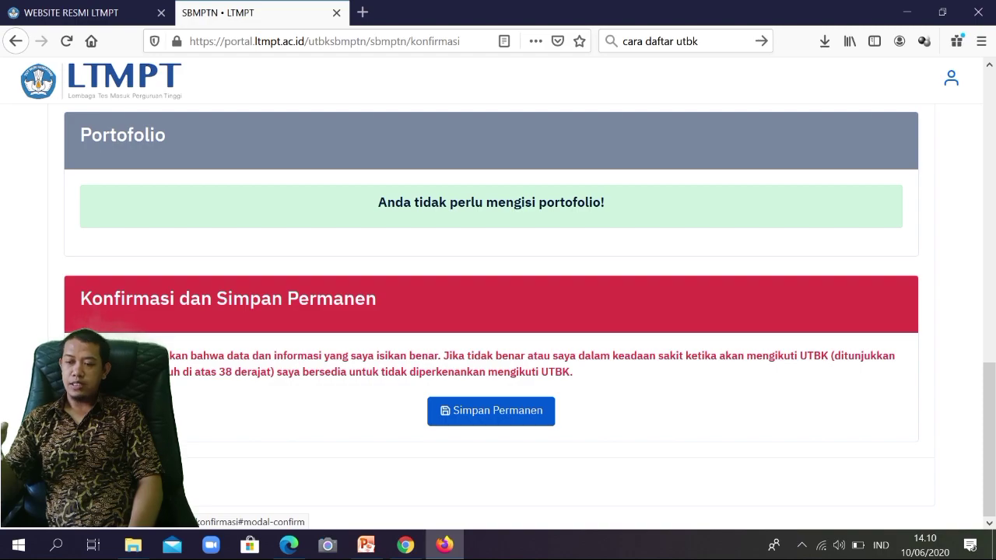
Step: Request Simpan Permanen so the 'Apakah Anda yakin?' confirmation prompt appears
scroll(491, 410, up, 1)
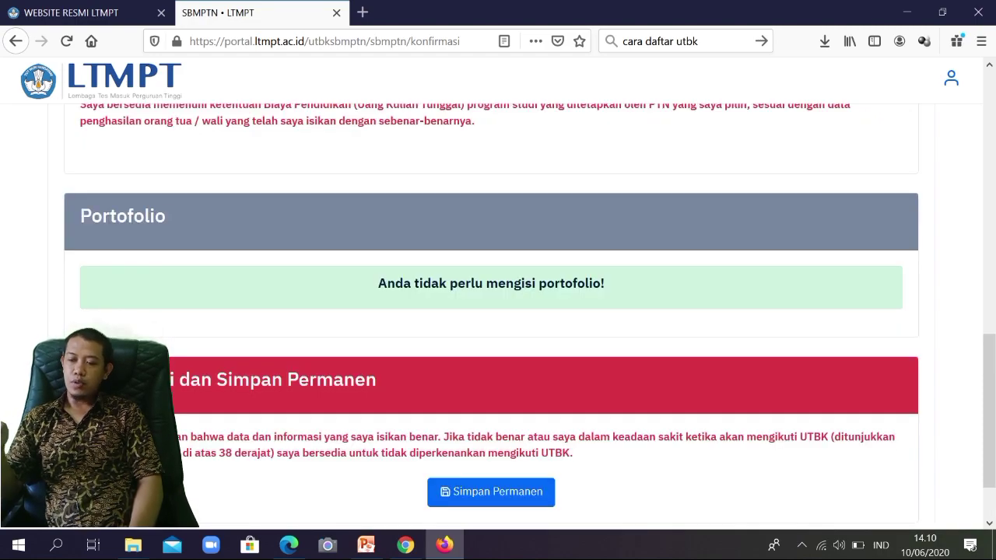
scroll(490, 311, up, 3)
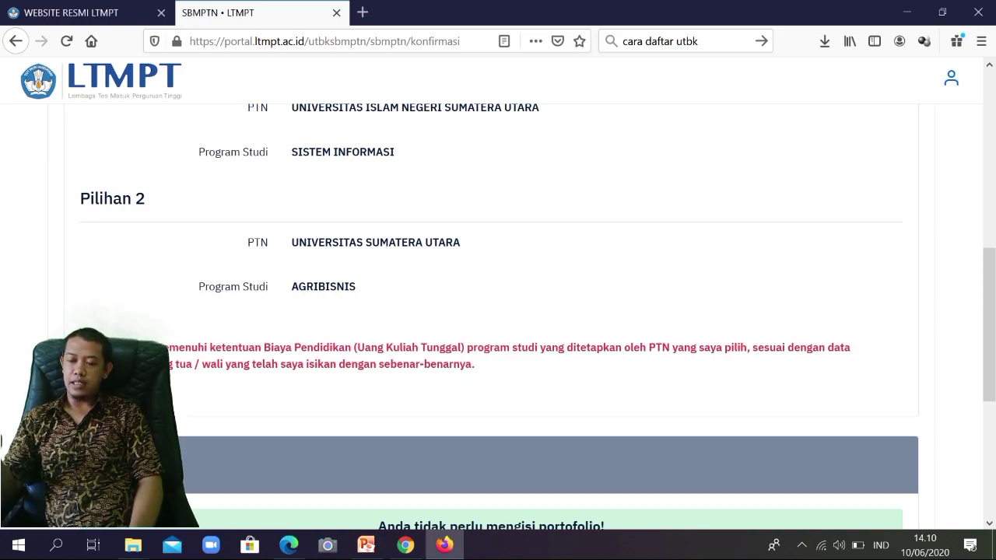
scroll(491, 311, up, 3)
scroll(490, 311, down, 7)
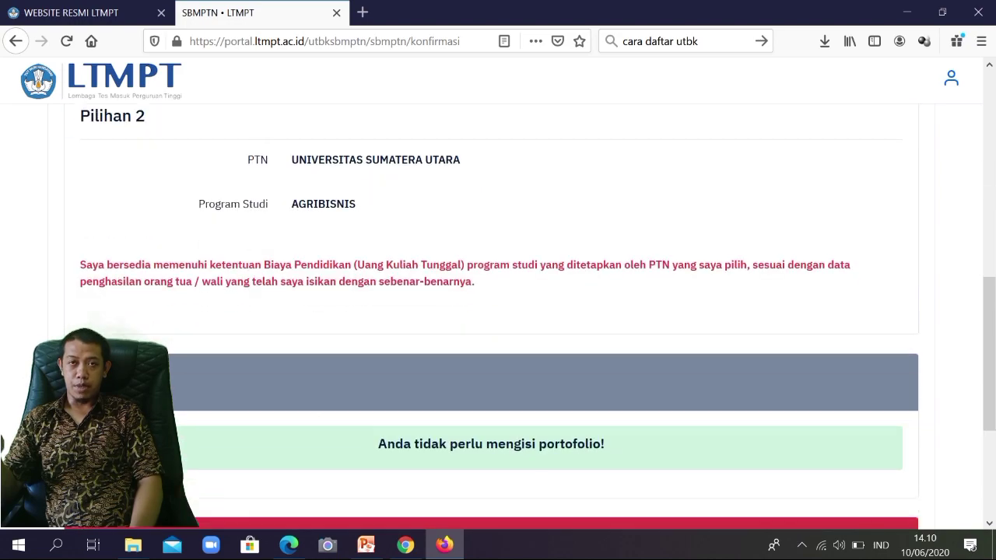
click(491, 409)
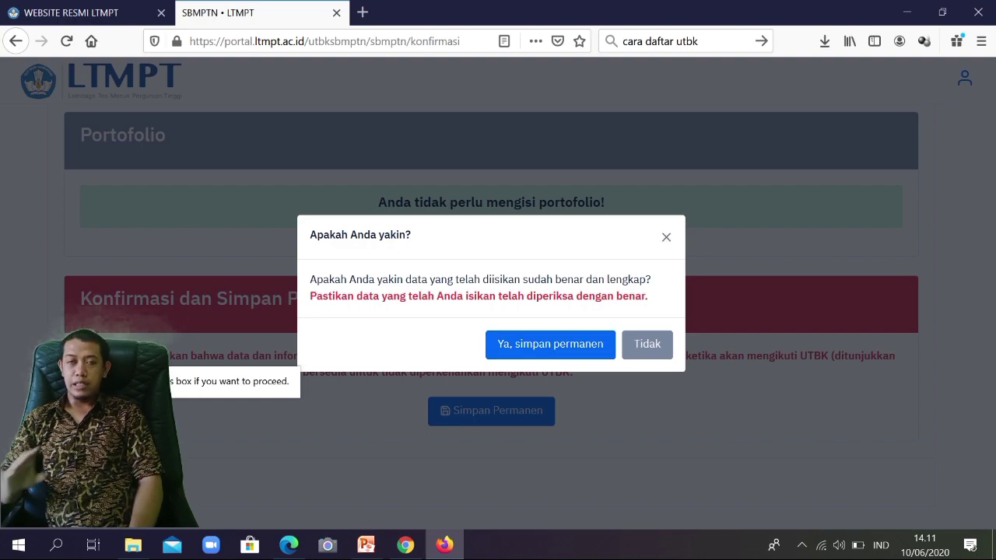
Step: Confirm 'Ya, simpan permanen', retrying until the registration saves and the exam card page loads
click(549, 344)
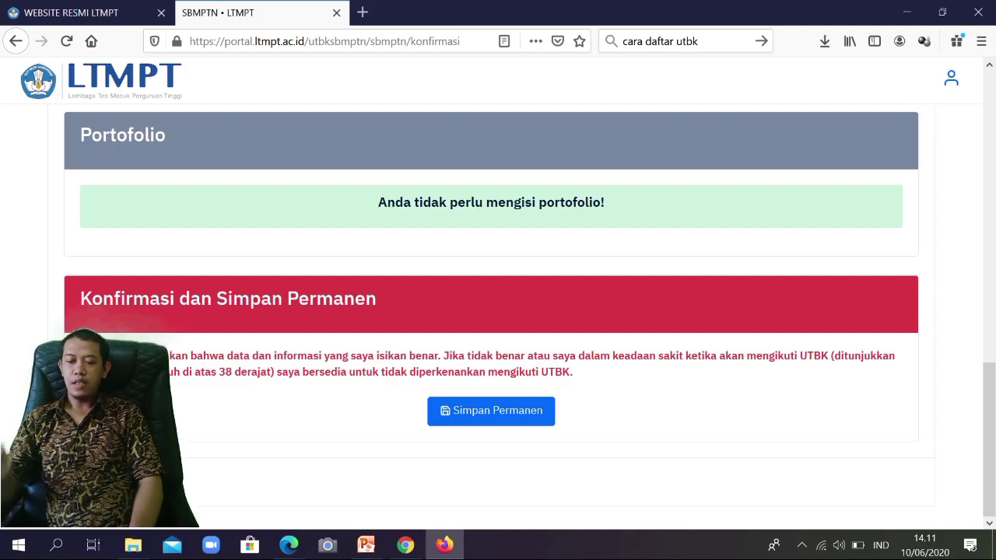
click(491, 411)
click(491, 411)
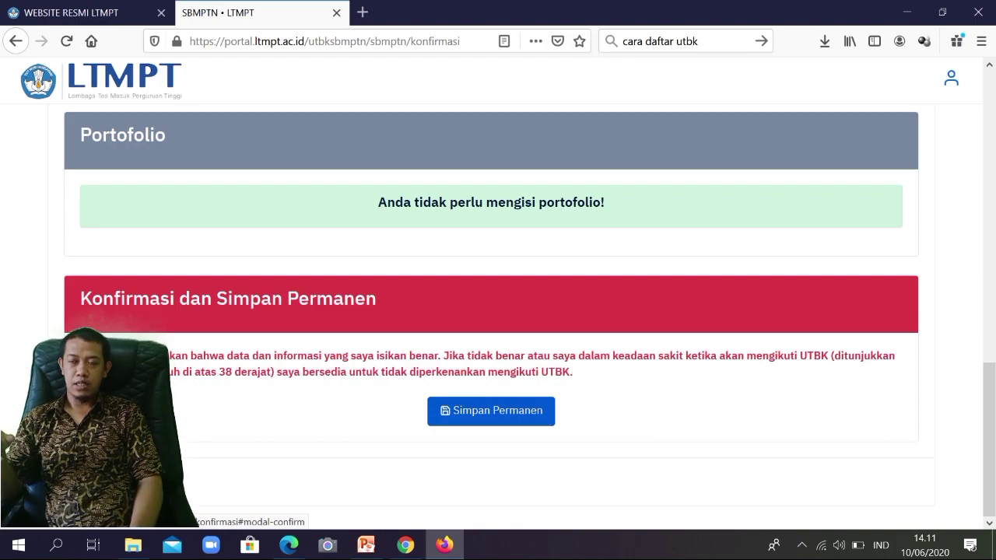
click(491, 411)
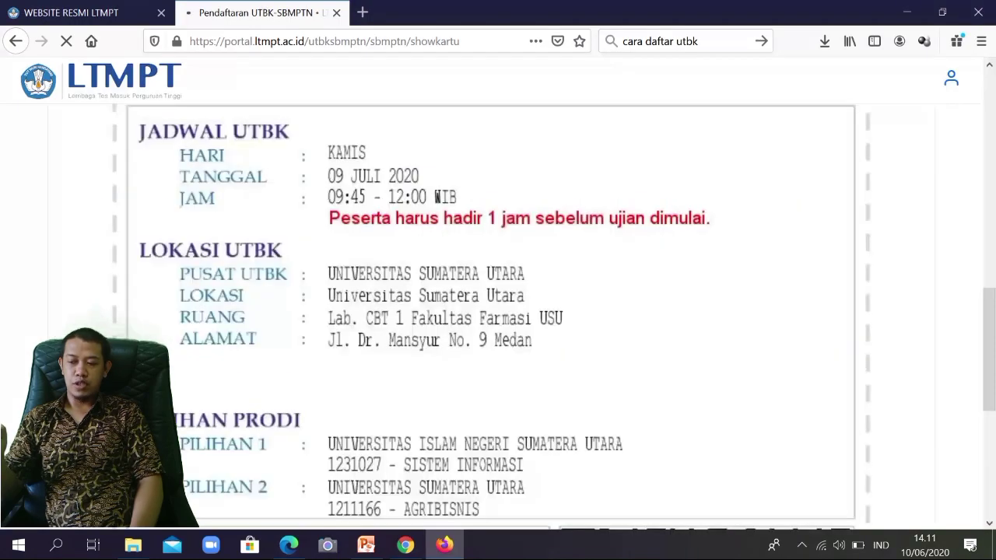
Step: Save the participant card as a JPG file through the Firefox download dialog
scroll(498, 311, down, 5)
scroll(497, 311, up, 4)
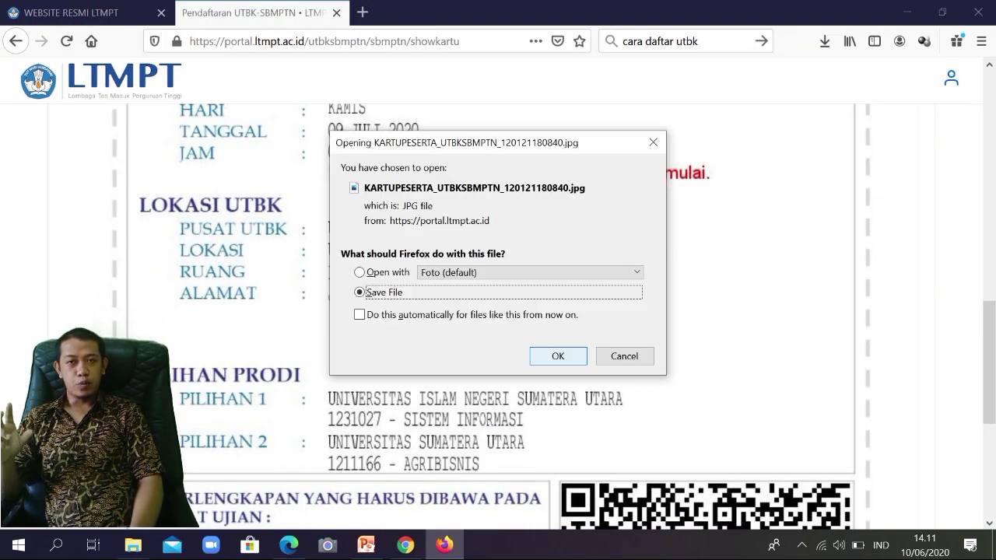
key(Return)
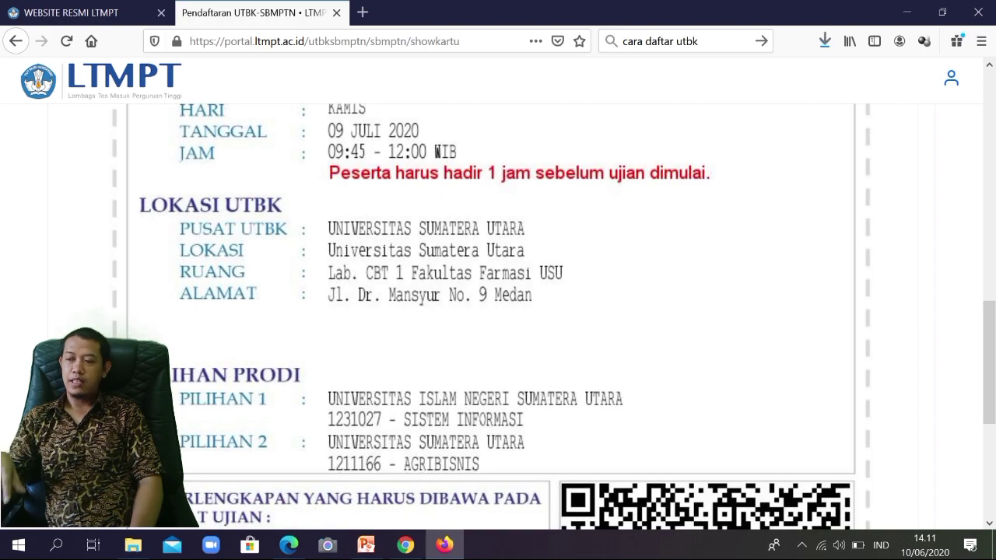
Step: Review the card's Universitas Sumatera Utara test centre, room Lab. CBT 1 Fakultas Farmasi USU, and both programme choices
scroll(498, 311, down, 5)
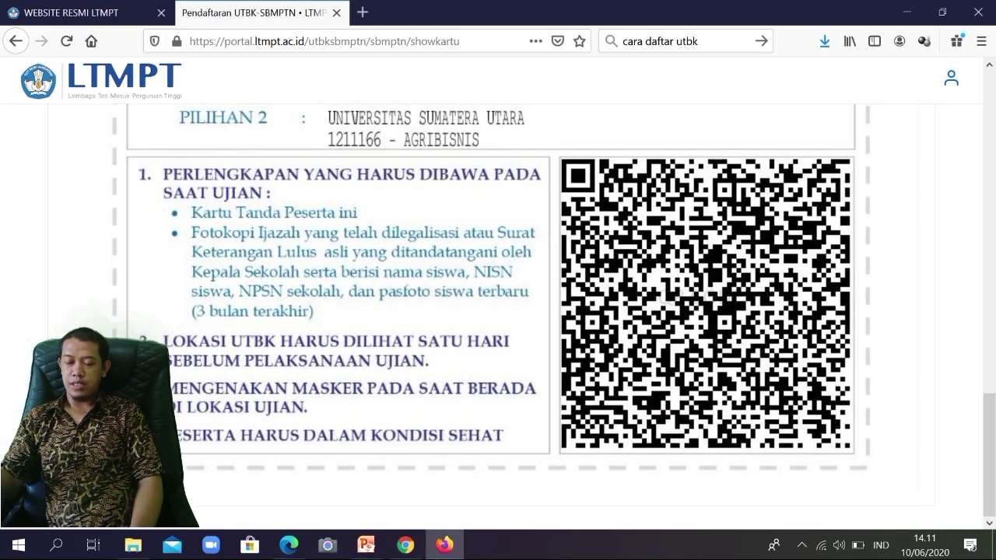
scroll(498, 330, up, 3)
scroll(498, 312, down, 1)
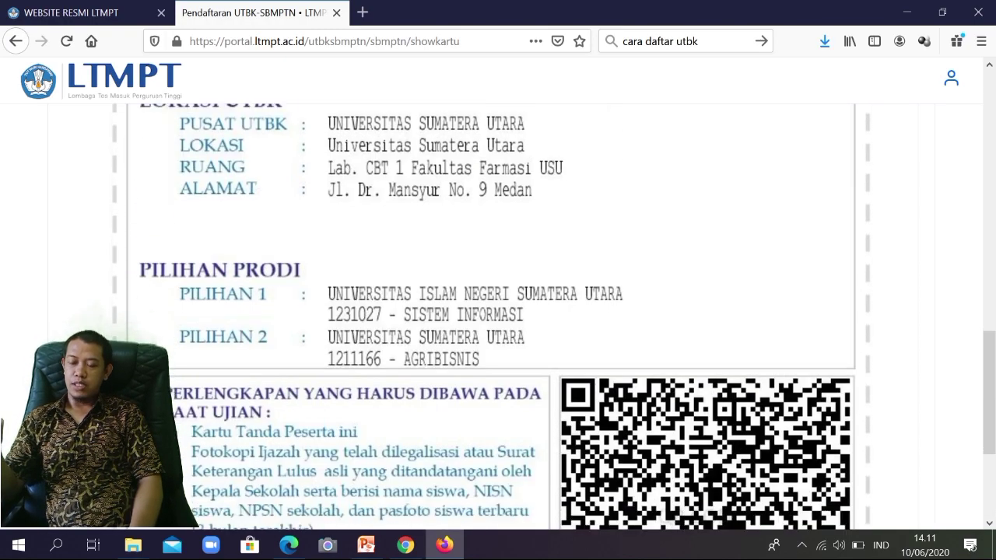
scroll(497, 311, down, 3)
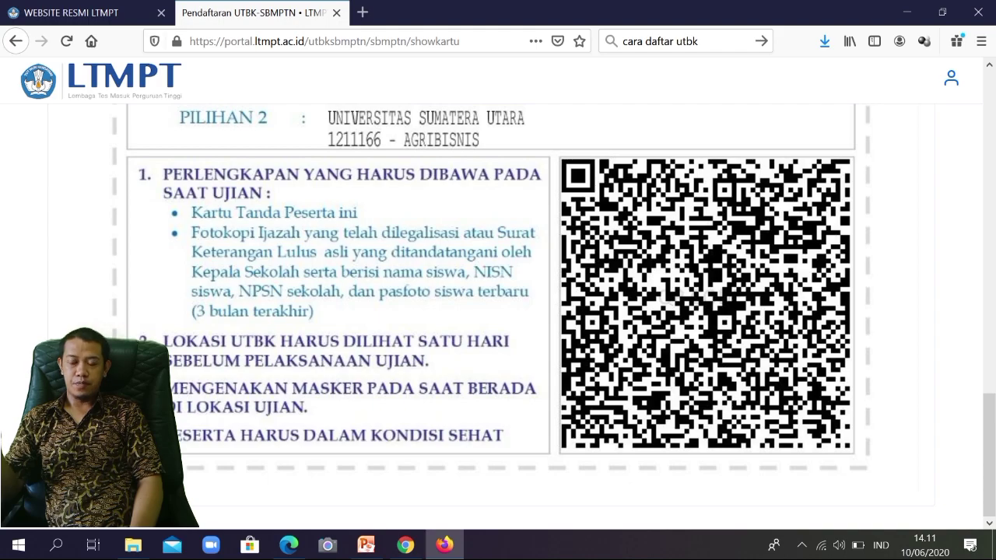
scroll(498, 311, up, 10)
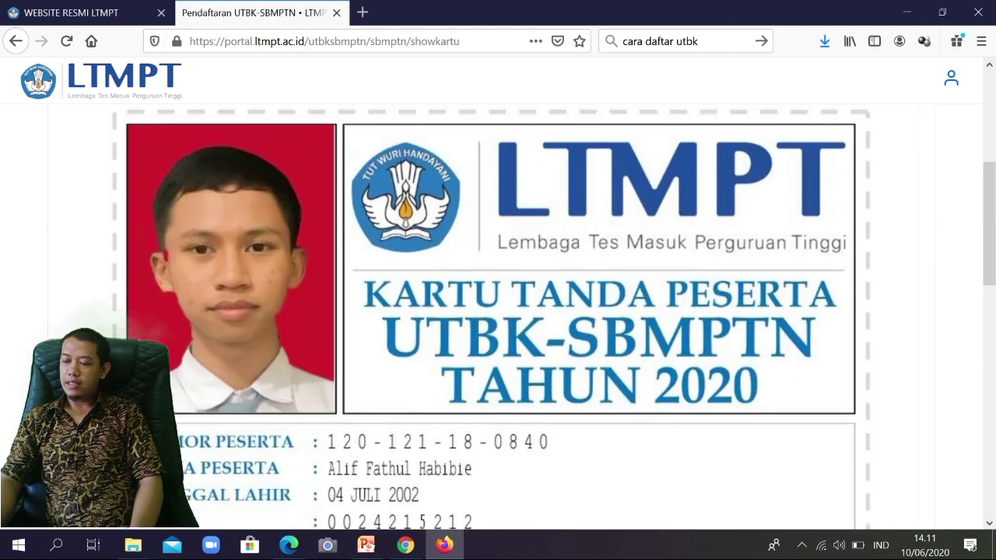
scroll(498, 311, up, 1)
scroll(497, 311, down, 1)
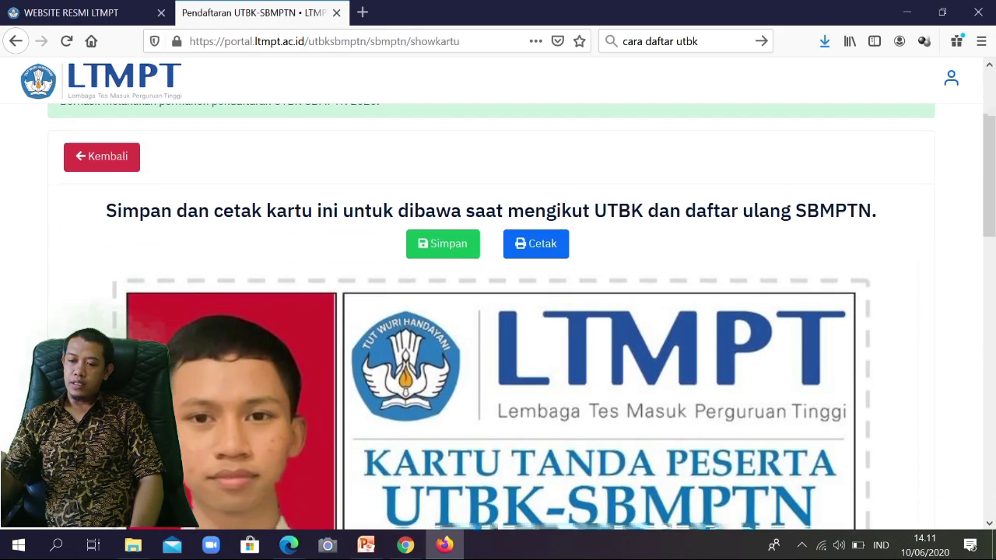
scroll(498, 311, up, 2)
scroll(497, 311, down, 8)
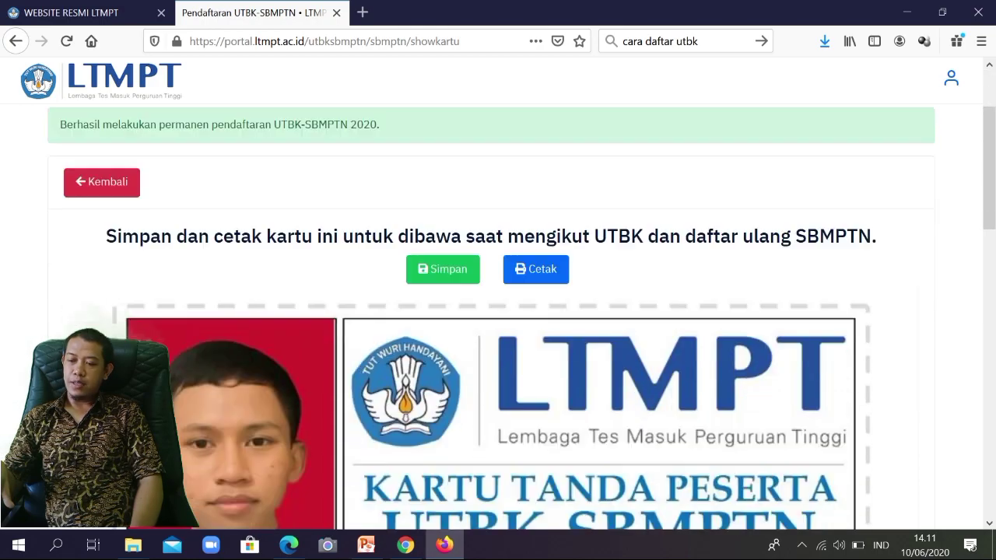
scroll(498, 312, down, 6)
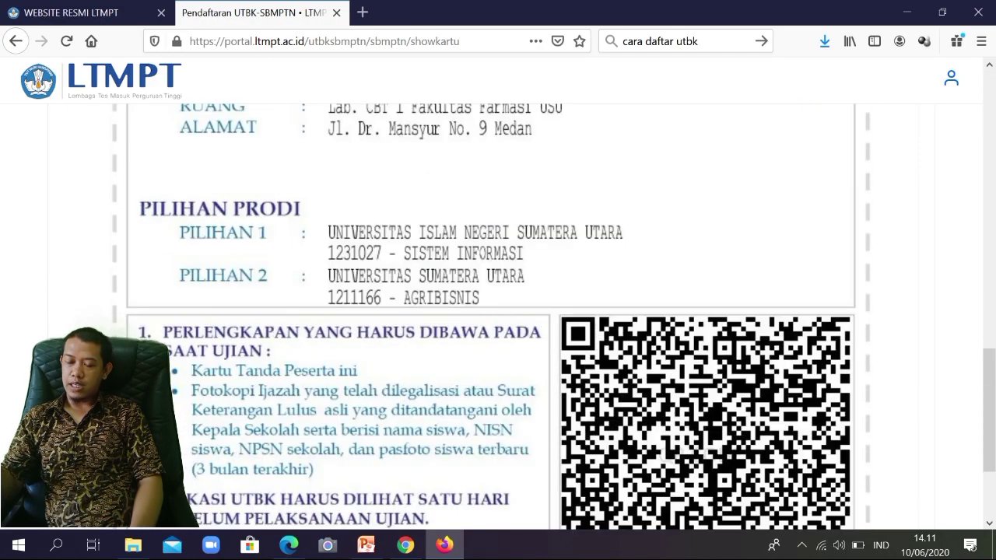